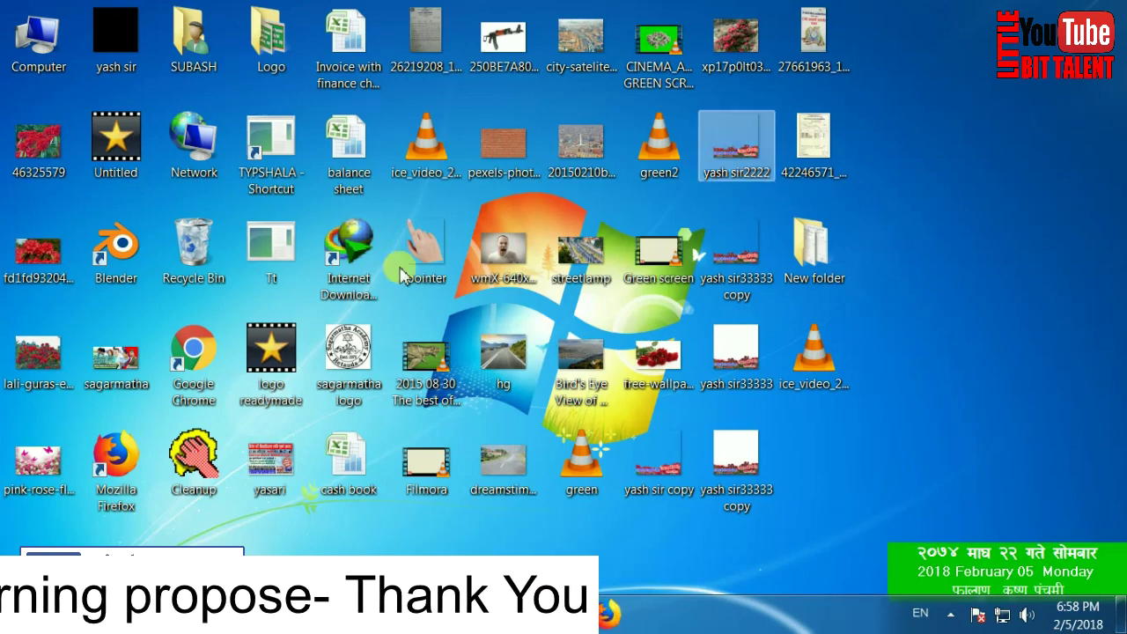
- Launch Photoshop CS3 Extended from the taskbar and let it finish loading
{"action": "key", "text": "super"}
{"action": "key", "text": "super"}
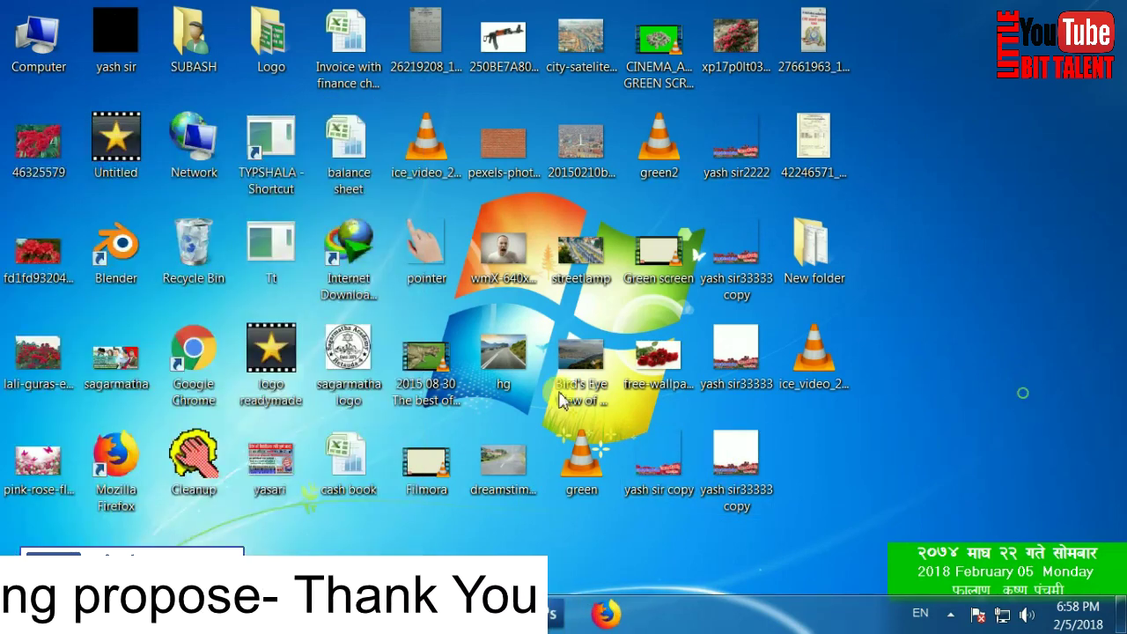
{"action": "key", "text": "super"}
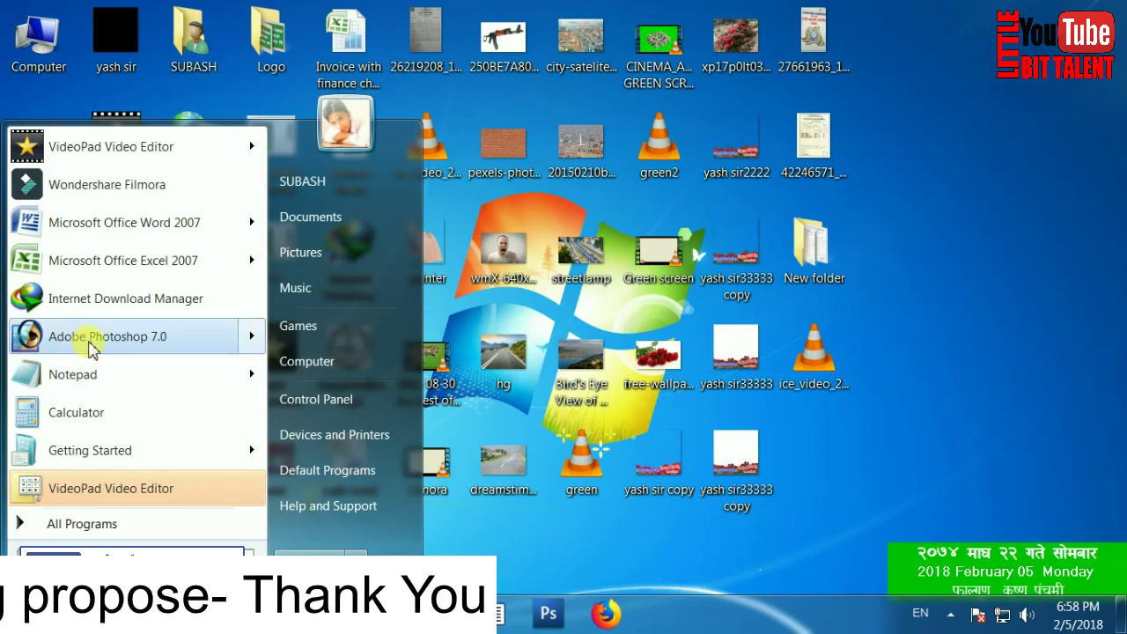
{"action": "mouse_move", "coordinate": [123, 336]}
{"action": "left_click", "coordinate": [617, 569]}
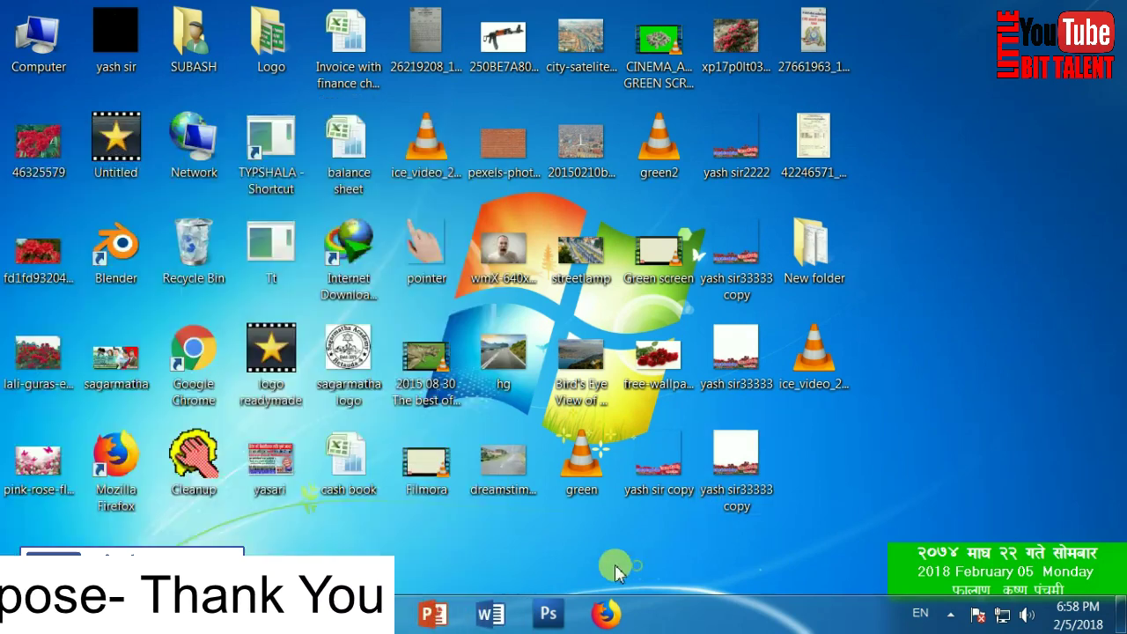
{"action": "left_click", "coordinate": [548, 615]}
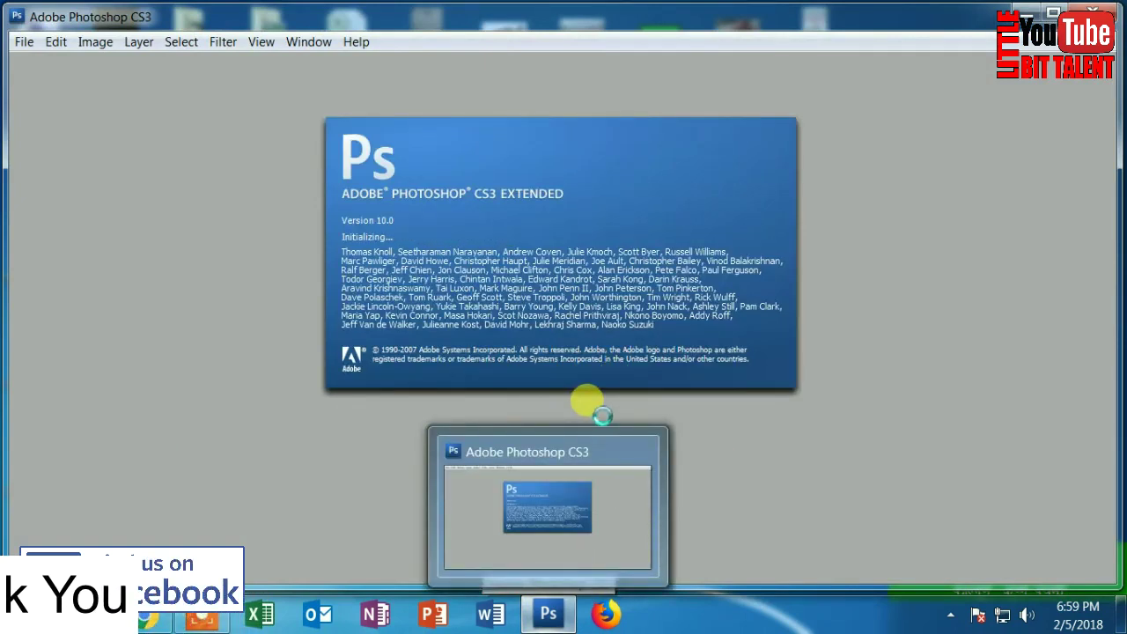
{"action": "left_click", "coordinate": [22, 615]}
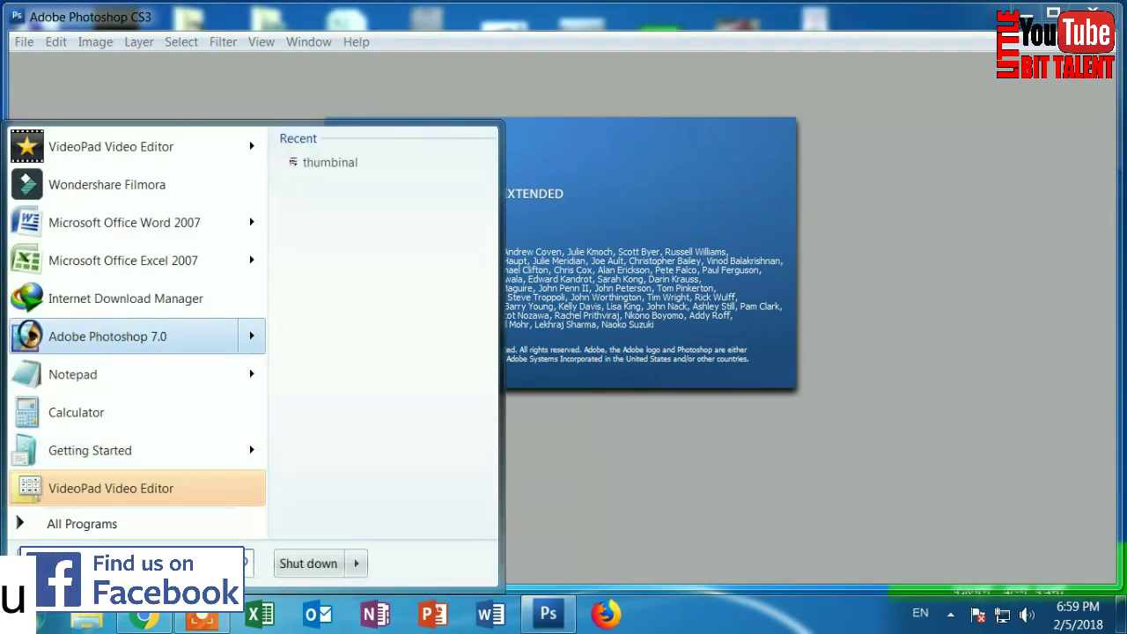
{"action": "left_click", "coordinate": [29, 622]}
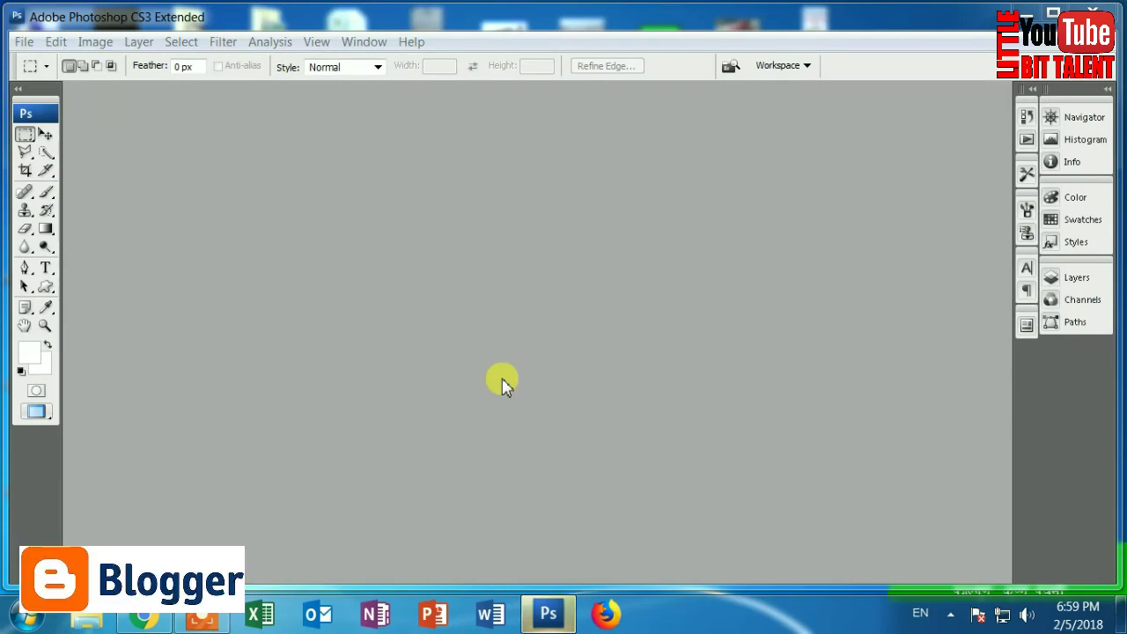
- Drag the mark-sheet image from the desktop into Photoshop, then close that document
{"action": "left_click", "coordinate": [1028, 11]}
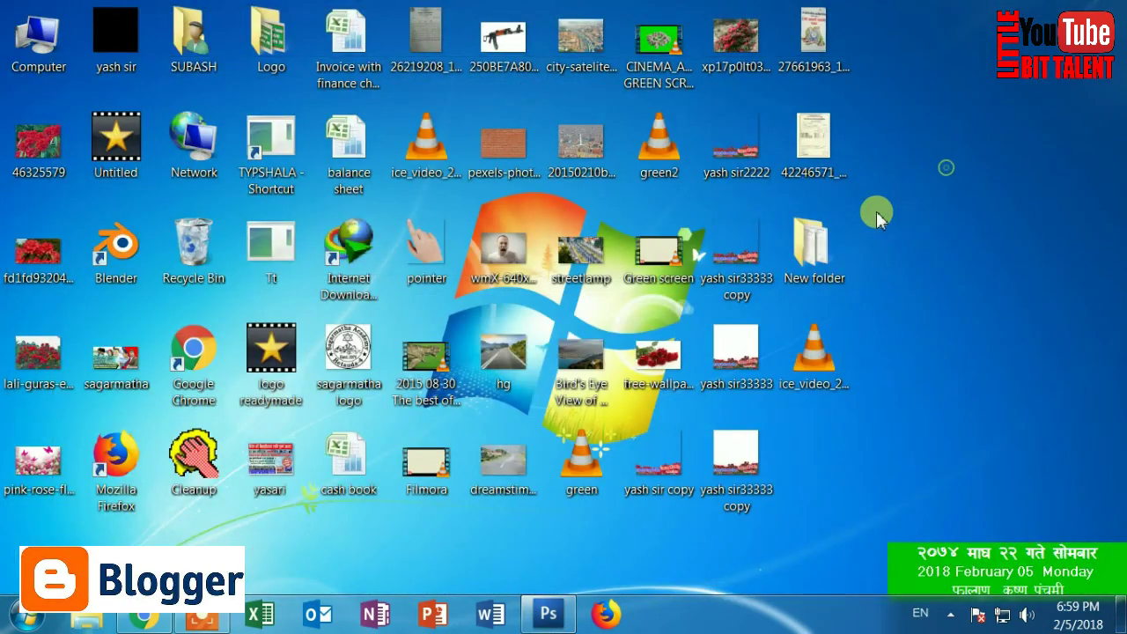
{"action": "left_click", "coordinate": [813, 145]}
{"action": "left_click_drag", "start_coordinate": [814, 176], "coordinate": [574, 588]}
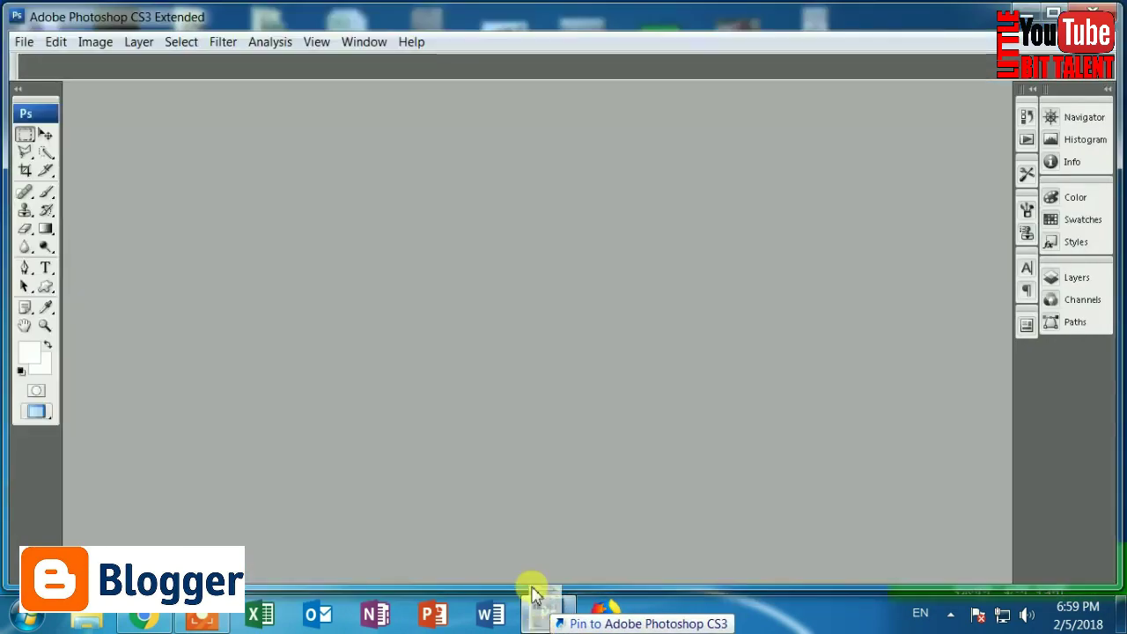
{"action": "left_click_drag", "start_coordinate": [574, 588], "coordinate": [471, 359]}
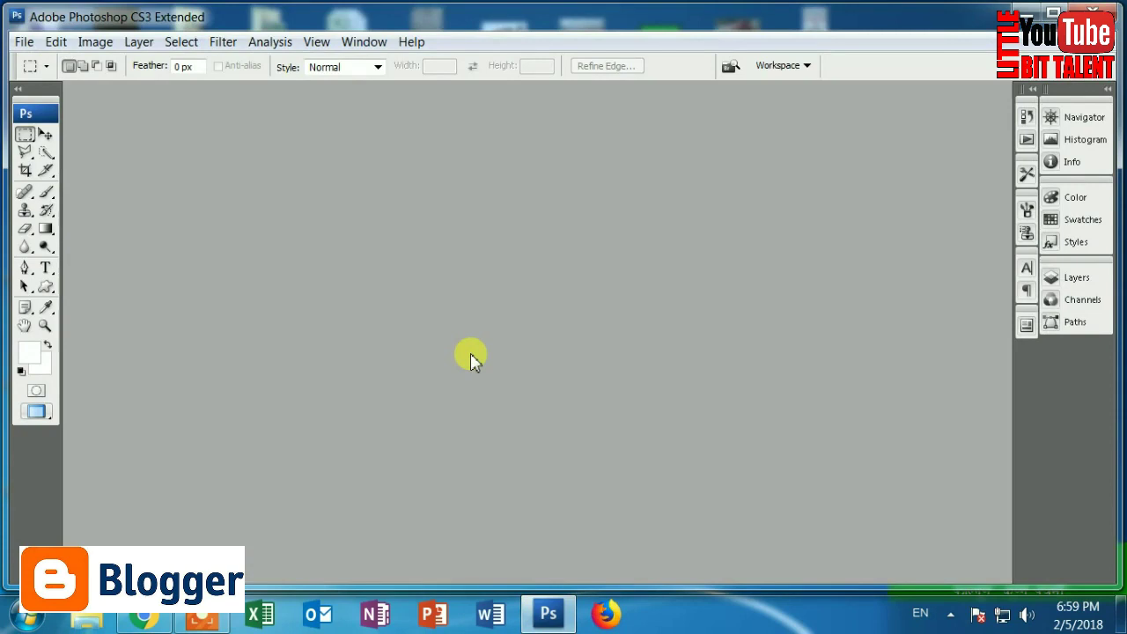
{"action": "left_click_drag", "start_coordinate": [471, 359], "coordinate": [471, 357]}
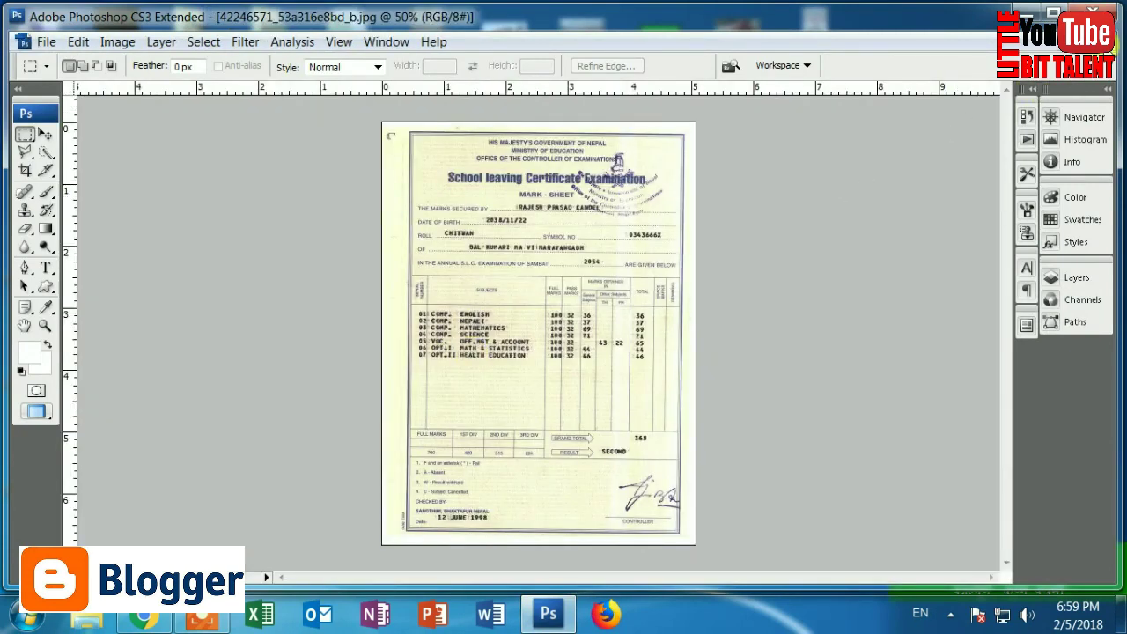
{"action": "left_click", "coordinate": [1111, 42]}
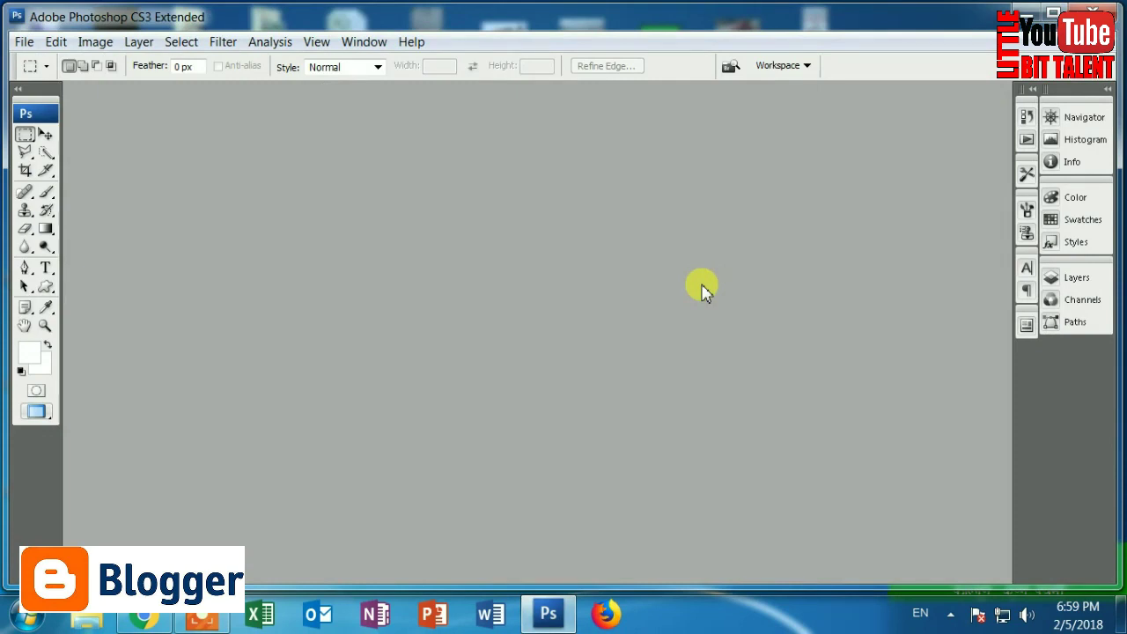
- Open 42246571_53a316e8bd_b from the Desktop through the Open dialog
{"action": "double_click", "coordinate": [702, 291]}
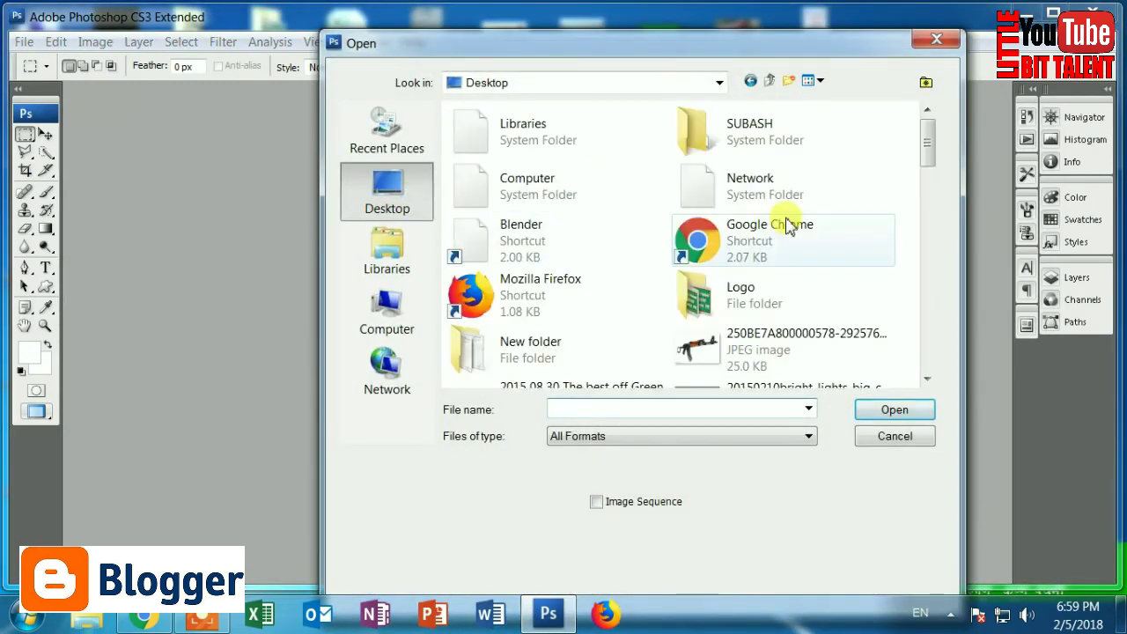
{"action": "type", "text": "sub"}
{"action": "key", "text": "BackSpace"}
{"action": "key", "text": "BackSpace"}
{"action": "key", "text": "BackSpace"}
{"action": "left_click", "coordinate": [686, 403]}
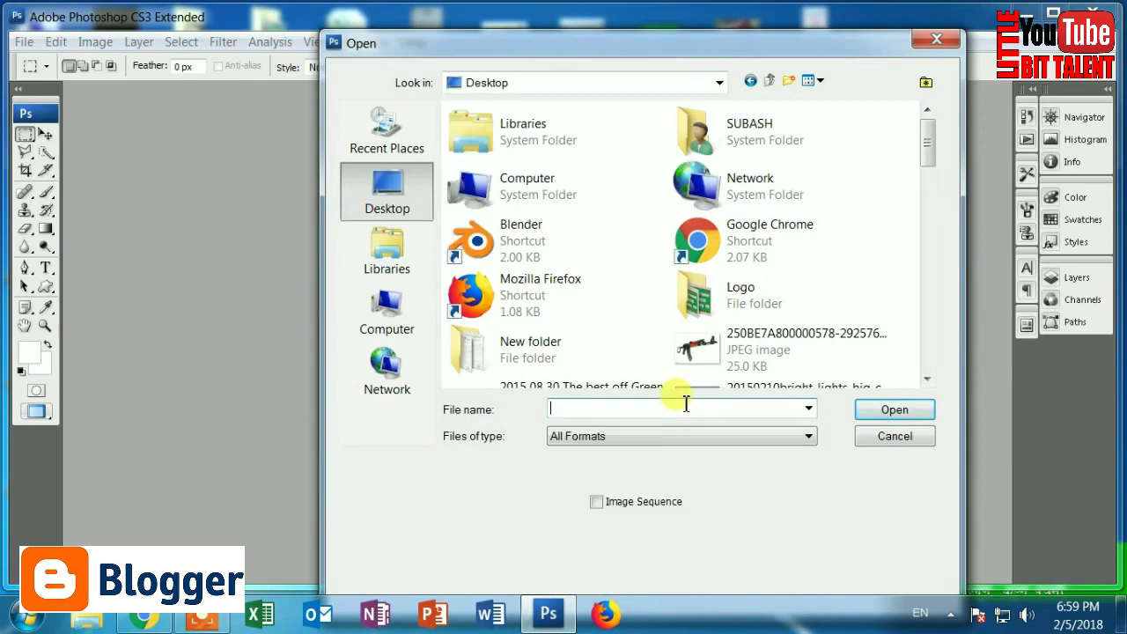
{"action": "left_click_drag", "start_coordinate": [929, 155], "coordinate": [942, 220]}
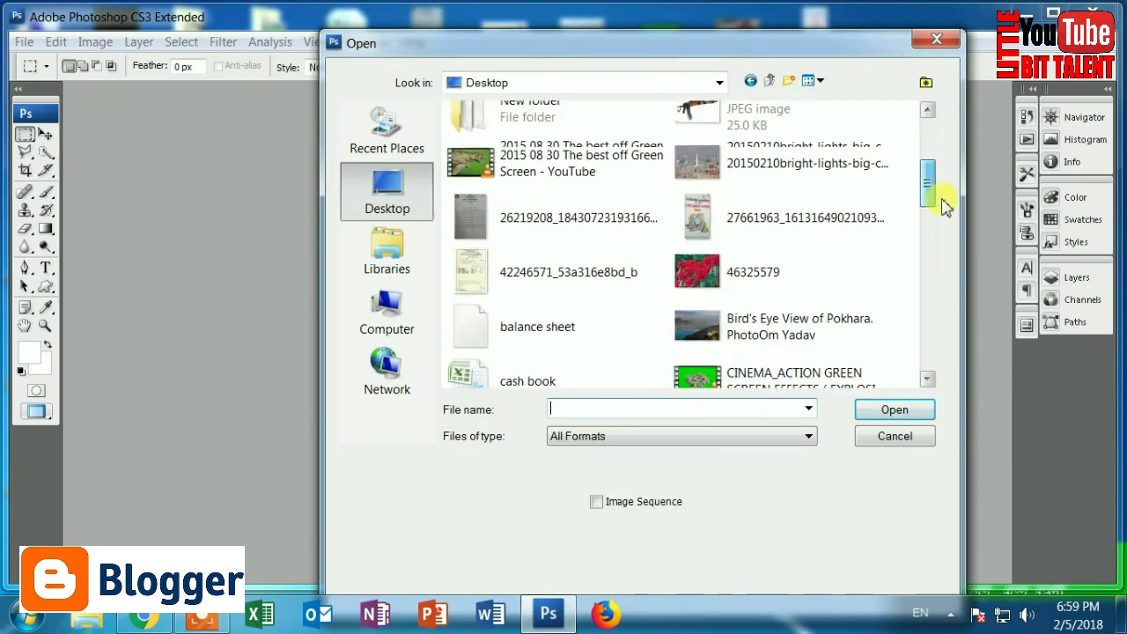
{"action": "left_click", "coordinate": [592, 172]}
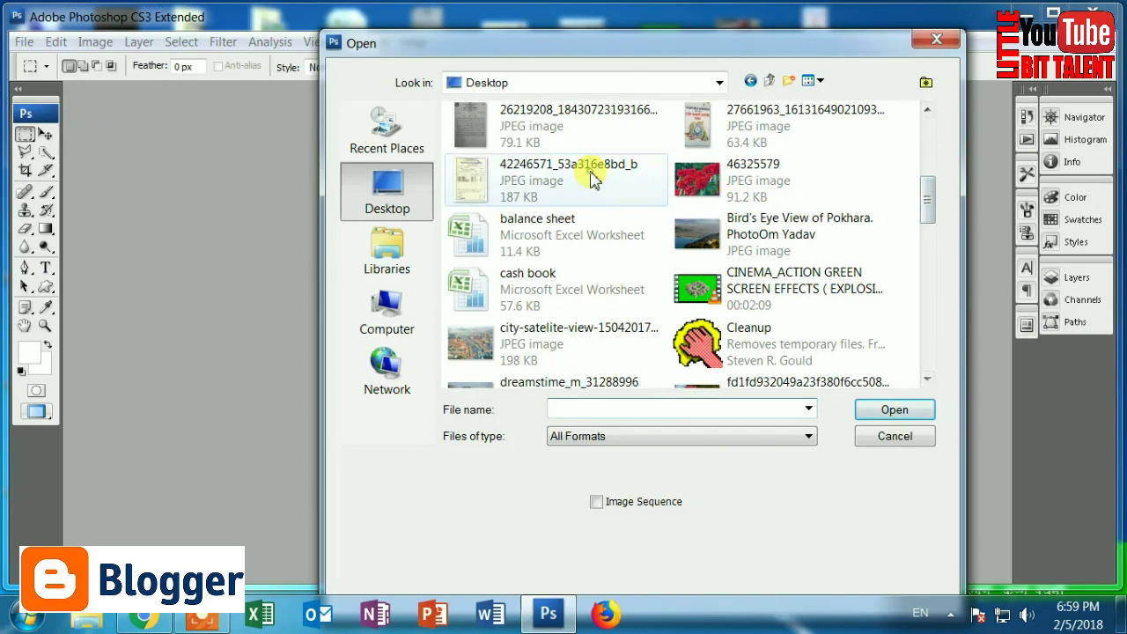
{"action": "left_click", "coordinate": [912, 417]}
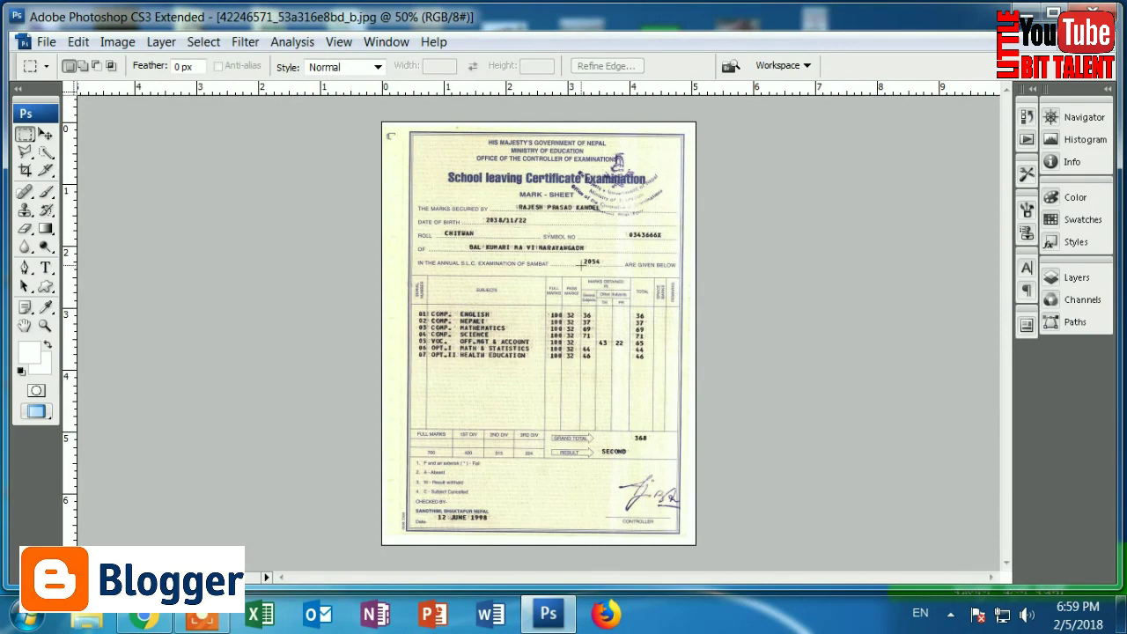
{"action": "left_click", "coordinate": [562, 239]}
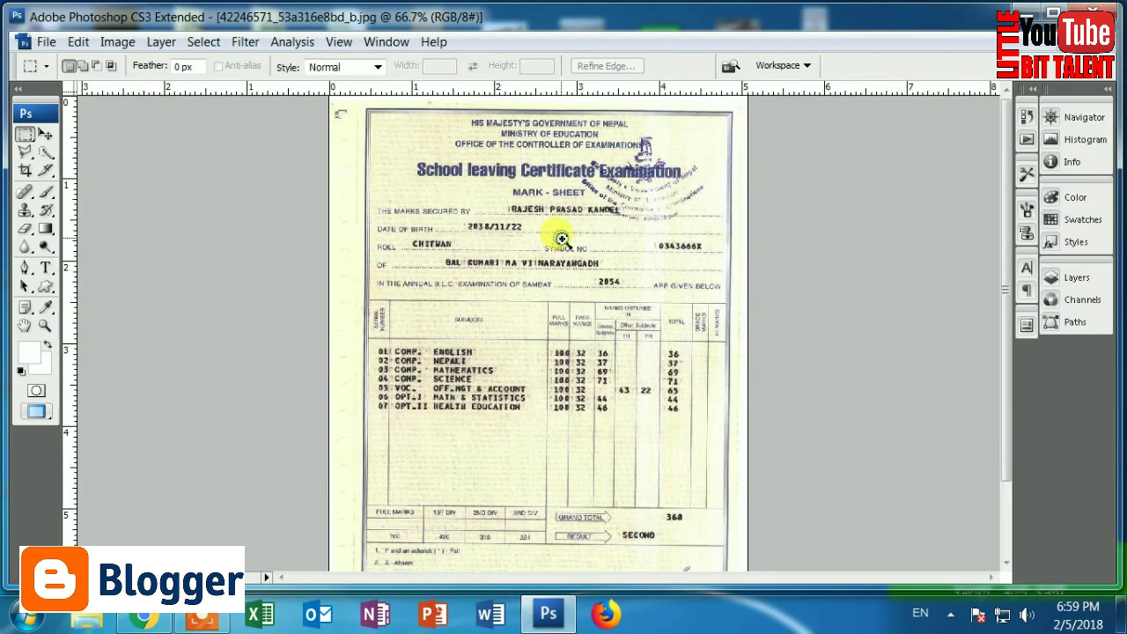
- Zoom into the marks table and scroll around the sheet to inspect it
{"action": "left_click", "coordinate": [562, 239]}
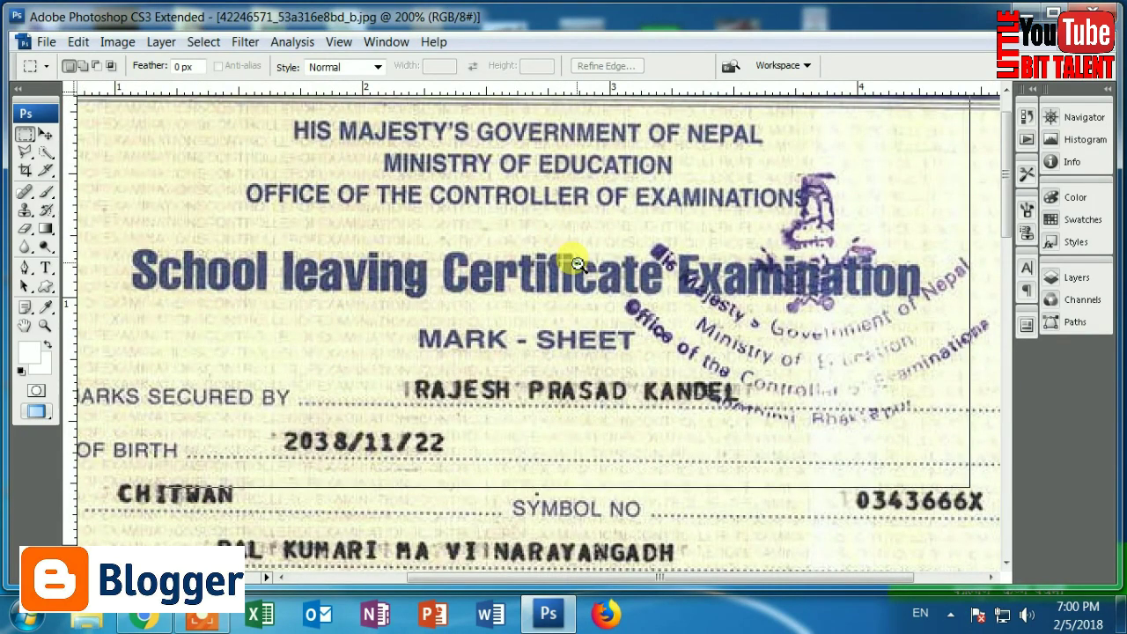
{"action": "key", "text": "ctrl+0"}
{"action": "left_click_drag", "start_coordinate": [579, 359], "coordinate": [589, 278]}
{"action": "left_click", "coordinate": [589, 279]}
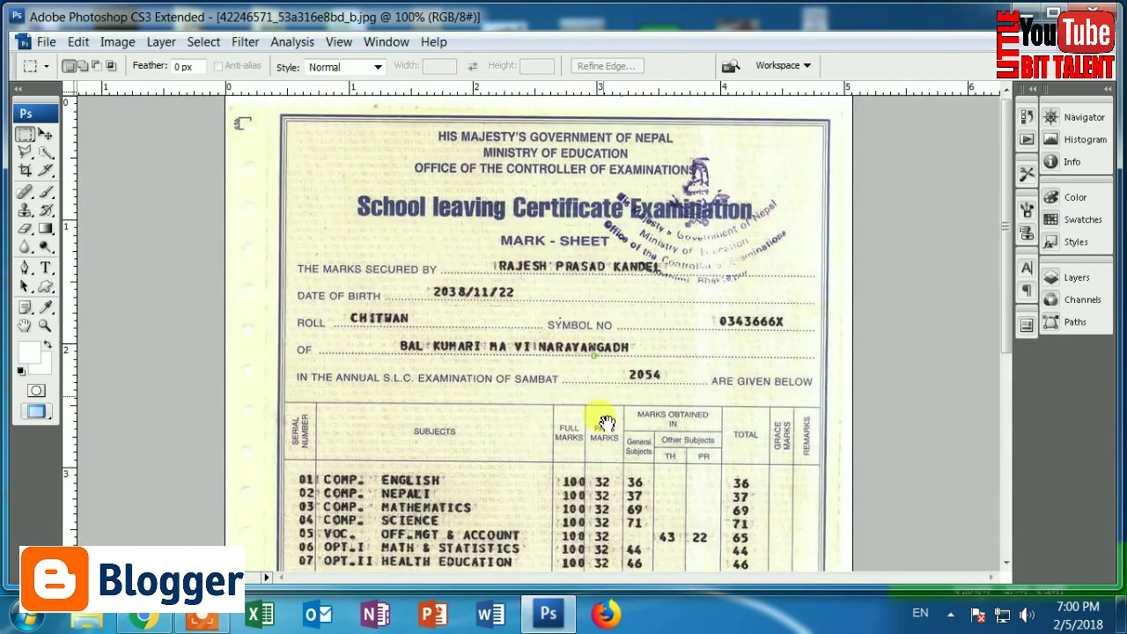
{"action": "left_click", "coordinate": [594, 347]}
{"action": "scroll", "coordinate": [625, 280], "scroll_direction": "down", "scroll_amount": 3}
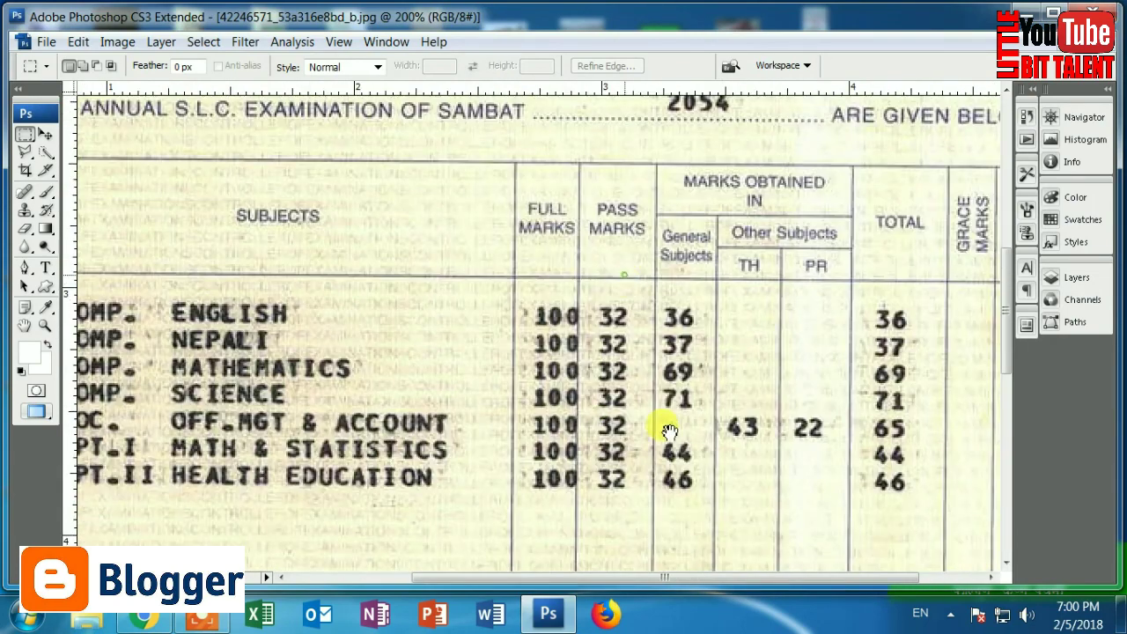
{"action": "scroll", "coordinate": [643, 396], "scroll_direction": "up", "scroll_amount": 5}
{"action": "scroll", "coordinate": [654, 382], "scroll_direction": "up", "scroll_amount": 1}
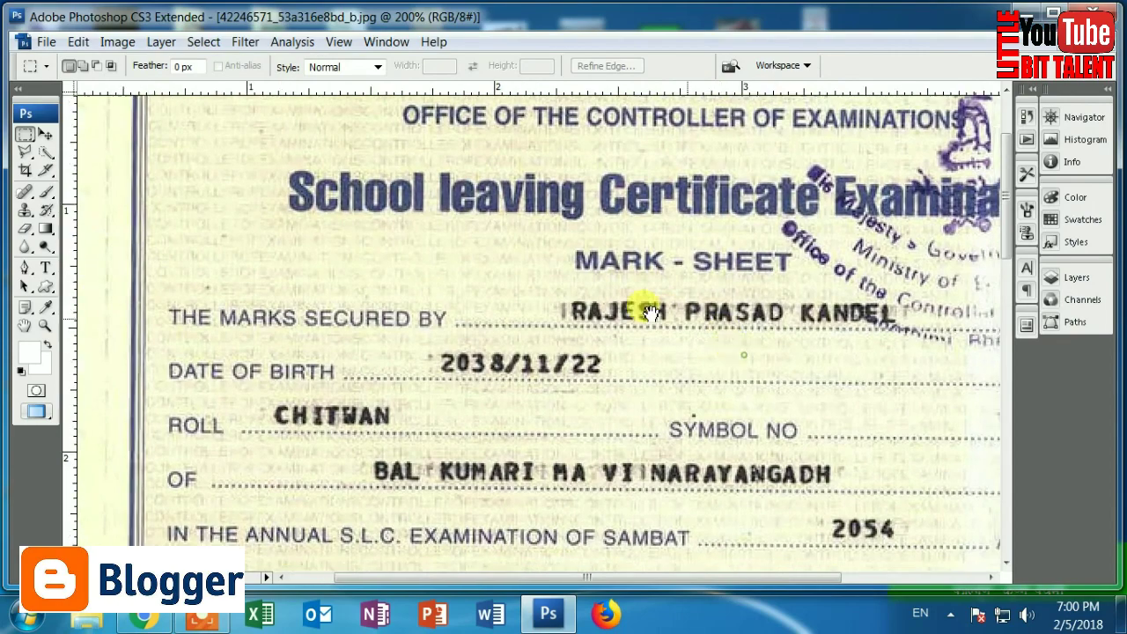
{"action": "scroll", "coordinate": [649, 307], "scroll_direction": "down", "scroll_amount": 1}
{"action": "scroll", "coordinate": [649, 307], "scroll_direction": "right", "scroll_amount": 1}
{"action": "scroll", "coordinate": [599, 396], "scroll_direction": "down", "scroll_amount": 4}
{"action": "scroll", "coordinate": [599, 396], "scroll_direction": "right", "scroll_amount": 3}
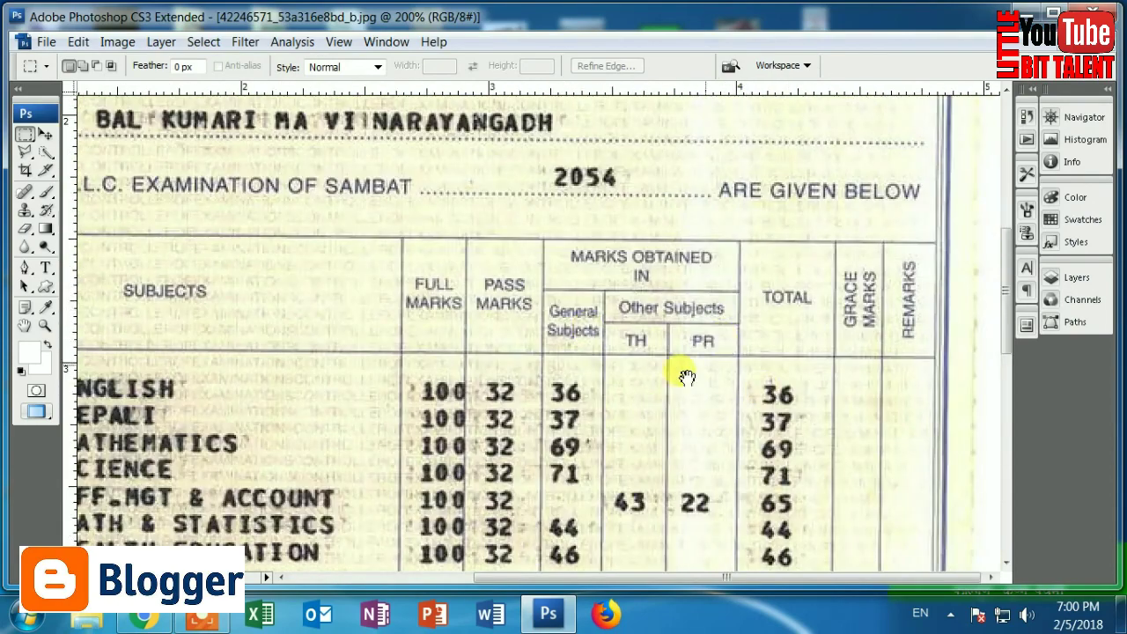
{"action": "scroll", "coordinate": [685, 378], "scroll_direction": "down", "scroll_amount": 1}
{"action": "scroll", "coordinate": [666, 417], "scroll_direction": "down", "scroll_amount": 4}
{"action": "scroll", "coordinate": [625, 296], "scroll_direction": "up", "scroll_amount": 1}
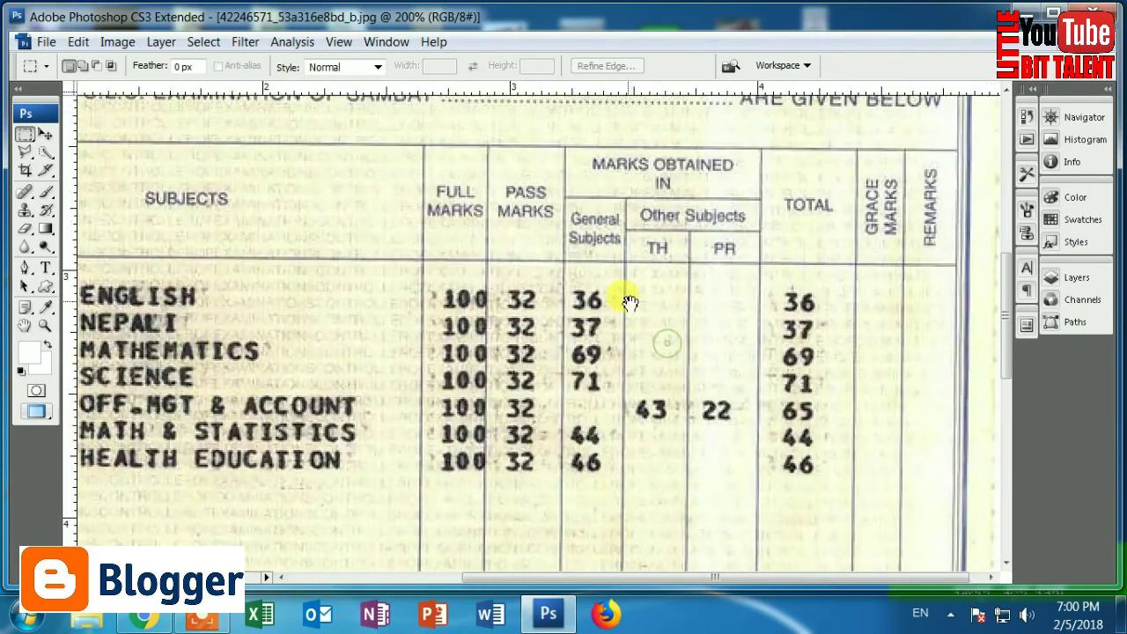
{"action": "scroll", "coordinate": [629, 433], "scroll_direction": "up", "scroll_amount": 5}
{"action": "scroll", "coordinate": [622, 323], "scroll_direction": "up", "scroll_amount": 4}
{"action": "scroll", "coordinate": [590, 368], "scroll_direction": "up", "scroll_amount": 1}
{"action": "scroll", "coordinate": [590, 369], "scroll_direction": "up", "scroll_amount": 1}
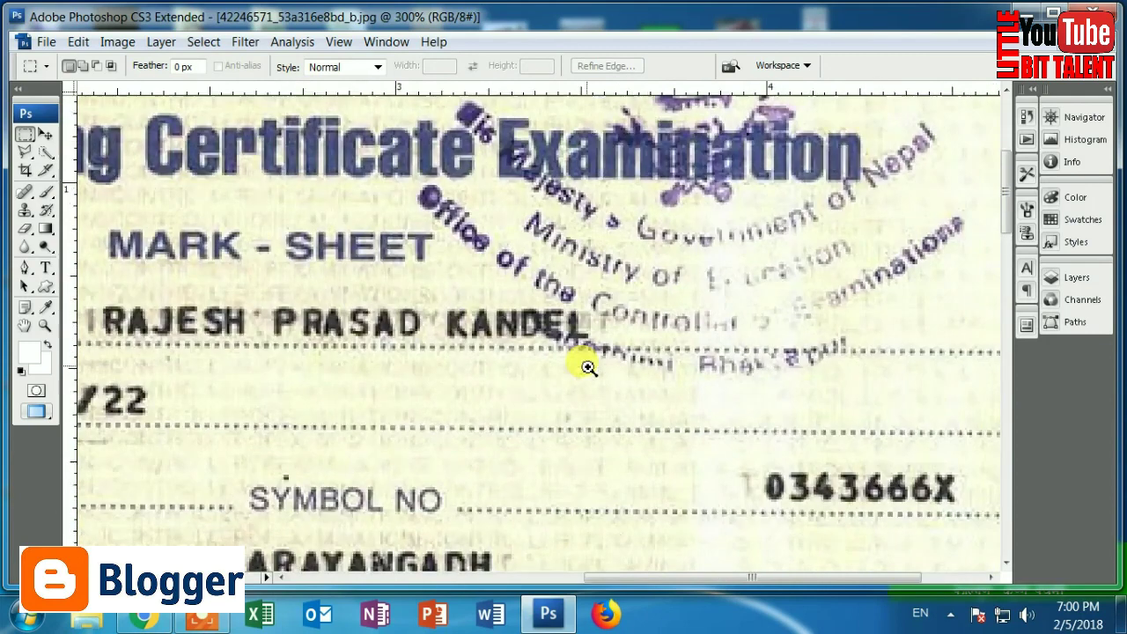
{"action": "scroll", "coordinate": [559, 367], "scroll_direction": "down", "scroll_amount": 2}
{"action": "scroll", "coordinate": [485, 312], "scroll_direction": "up", "scroll_amount": 1}
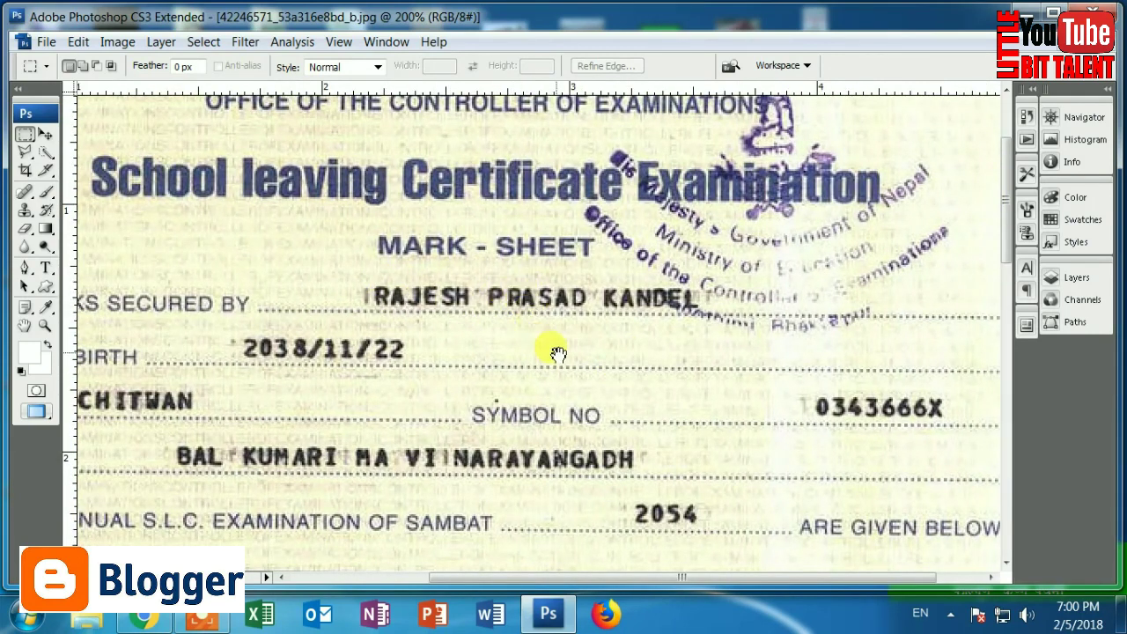
{"action": "scroll", "coordinate": [554, 344], "scroll_direction": "down", "scroll_amount": 2}
{"action": "scroll", "coordinate": [546, 352], "scroll_direction": "down", "scroll_amount": 4}
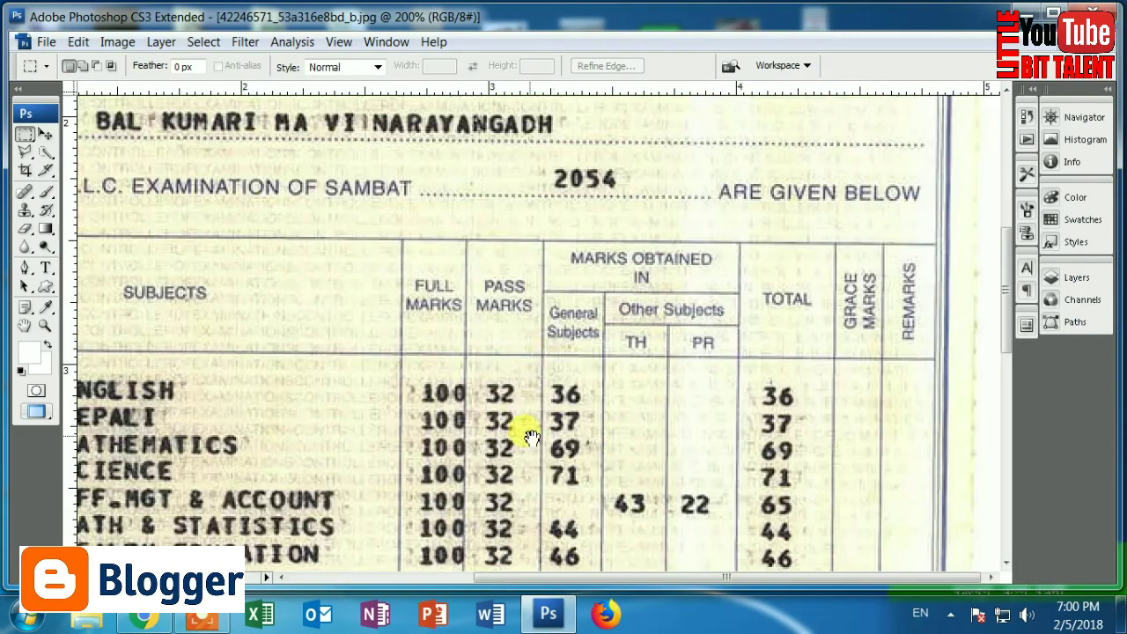
{"action": "scroll", "coordinate": [534, 252], "scroll_direction": "down", "scroll_amount": 1}
{"action": "scroll", "coordinate": [692, 432], "scroll_direction": "down", "scroll_amount": 3}
{"action": "scroll", "coordinate": [704, 372], "scroll_direction": "up", "scroll_amount": 2}
{"action": "scroll", "coordinate": [712, 378], "scroll_direction": "up", "scroll_amount": 2}
{"action": "scroll", "coordinate": [684, 317], "scroll_direction": "up", "scroll_amount": 6}
{"action": "scroll", "coordinate": [675, 292], "scroll_direction": "up", "scroll_amount": 3}
{"action": "scroll", "coordinate": [674, 292], "scroll_direction": "left", "scroll_amount": 3}
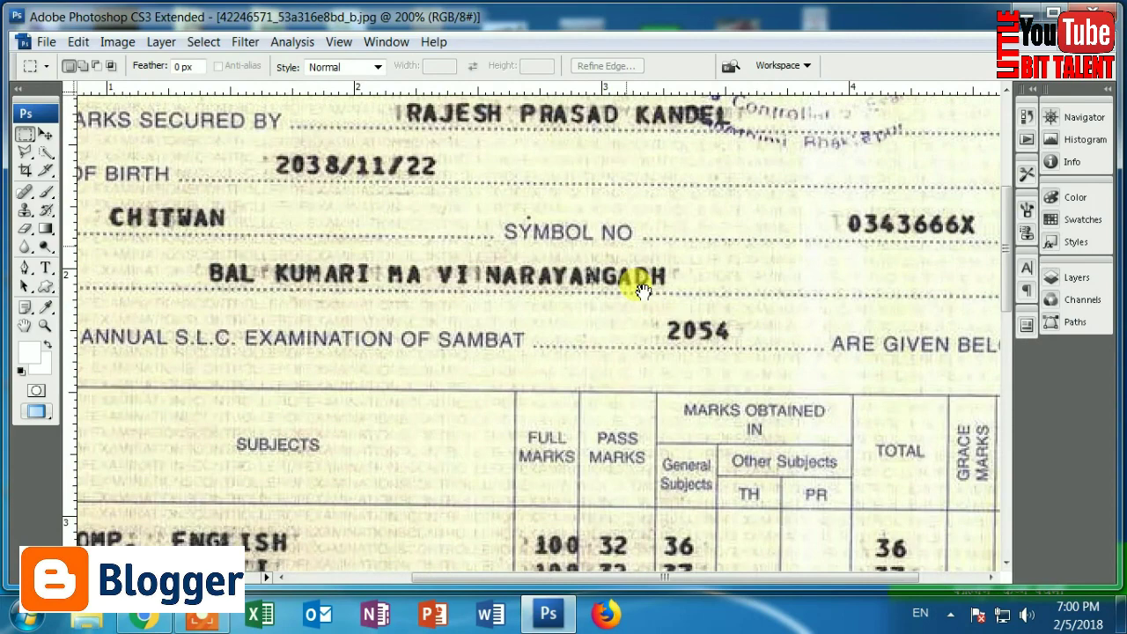
{"action": "scroll", "coordinate": [643, 290], "scroll_direction": "up", "scroll_amount": 3}
{"action": "scroll", "coordinate": [617, 286], "scroll_direction": "left", "scroll_amount": 2}
- Zoom in and out around the candidate's name line, ending on the upper sheet
{"action": "left_click", "coordinate": [584, 280]}
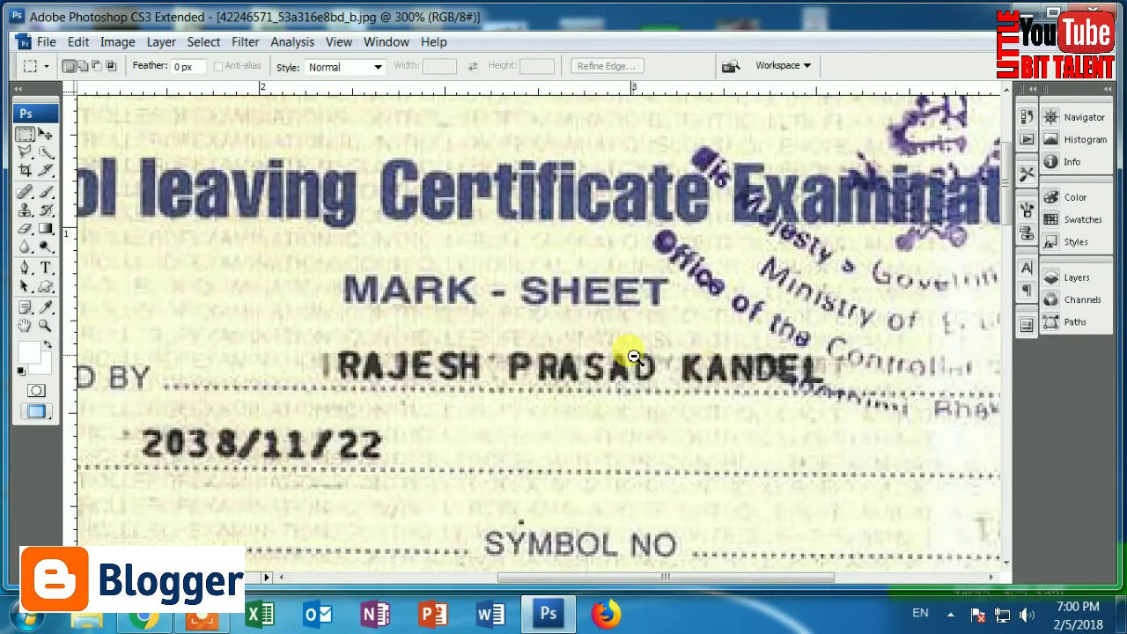
{"action": "left_click", "coordinate": [629, 357], "text": "alt"}
{"action": "left_click", "coordinate": [597, 356], "text": "alt"}
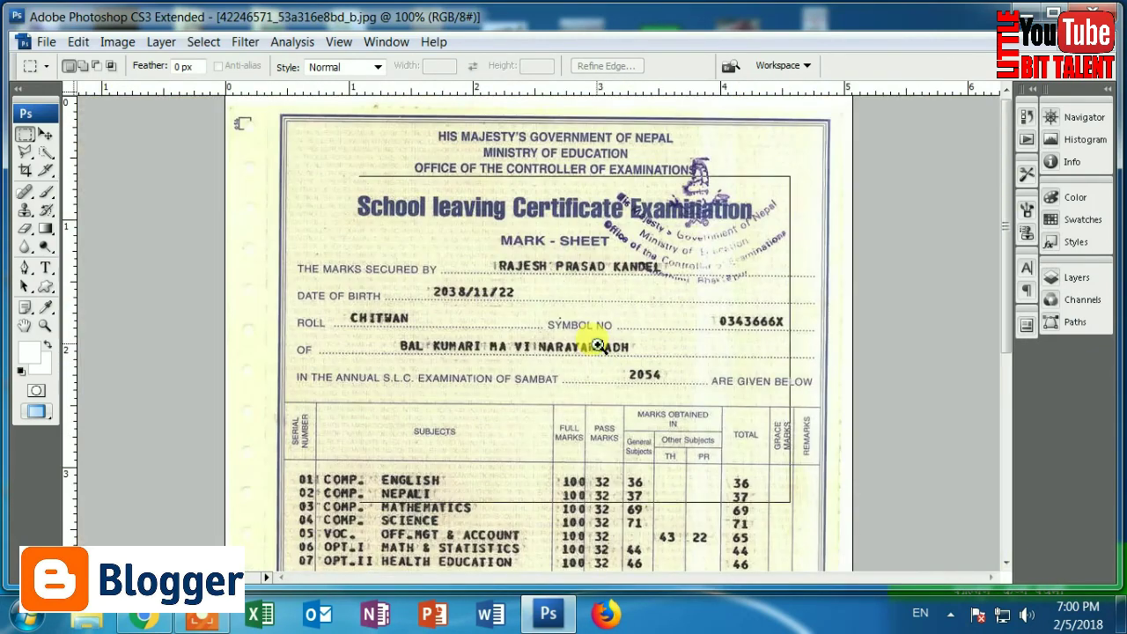
{"action": "left_click", "coordinate": [566, 272]}
{"action": "left_click", "coordinate": [588, 373]}
{"action": "left_click_drag", "start_coordinate": [588, 373], "coordinate": [789, 349]}
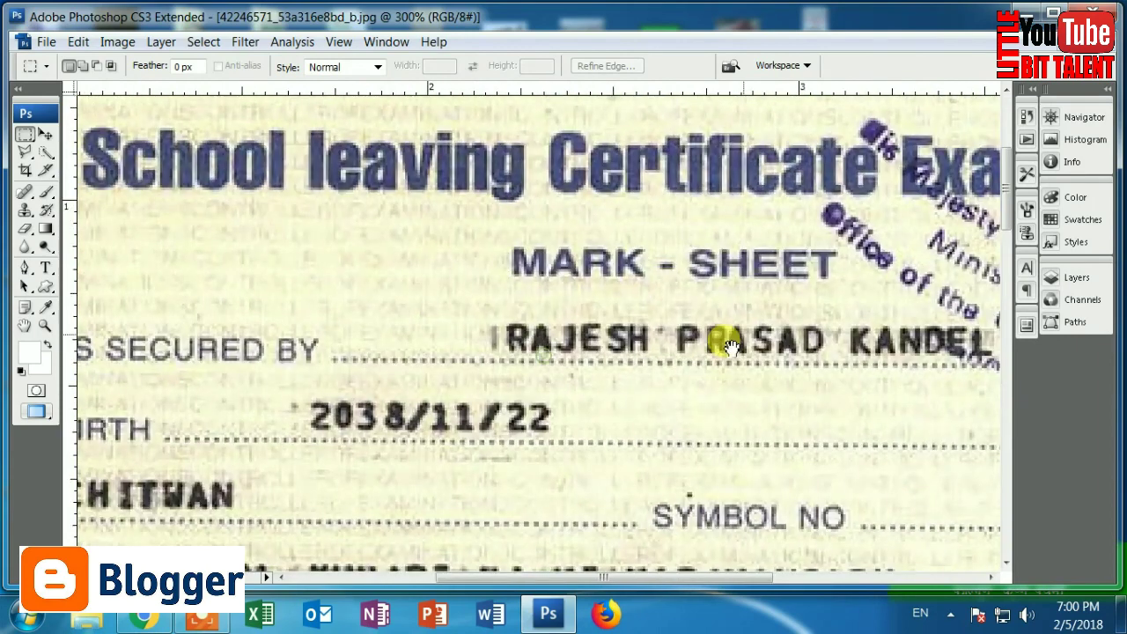
{"action": "left_click", "coordinate": [670, 370]}
{"action": "left_click", "coordinate": [671, 364], "text": "alt"}
{"action": "left_click", "coordinate": [672, 365], "text": "alt"}
{"action": "left_click", "coordinate": [668, 353], "text": "alt"}
{"action": "left_click", "coordinate": [662, 340], "text": "alt"}
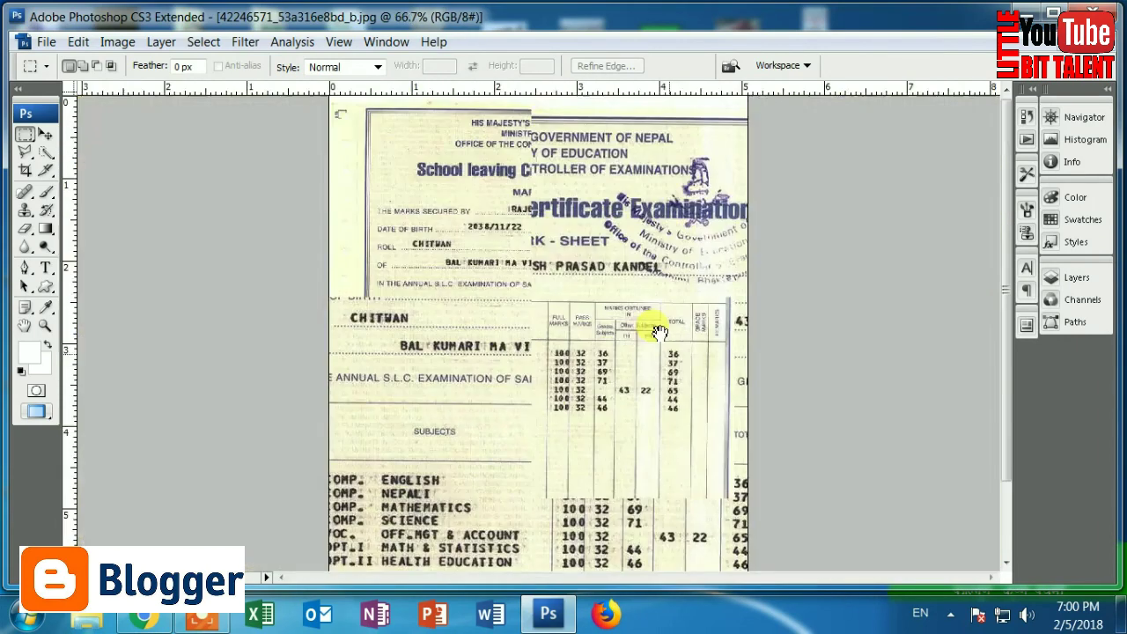
{"action": "left_click", "coordinate": [616, 286]}
{"action": "left_click", "coordinate": [596, 284]}
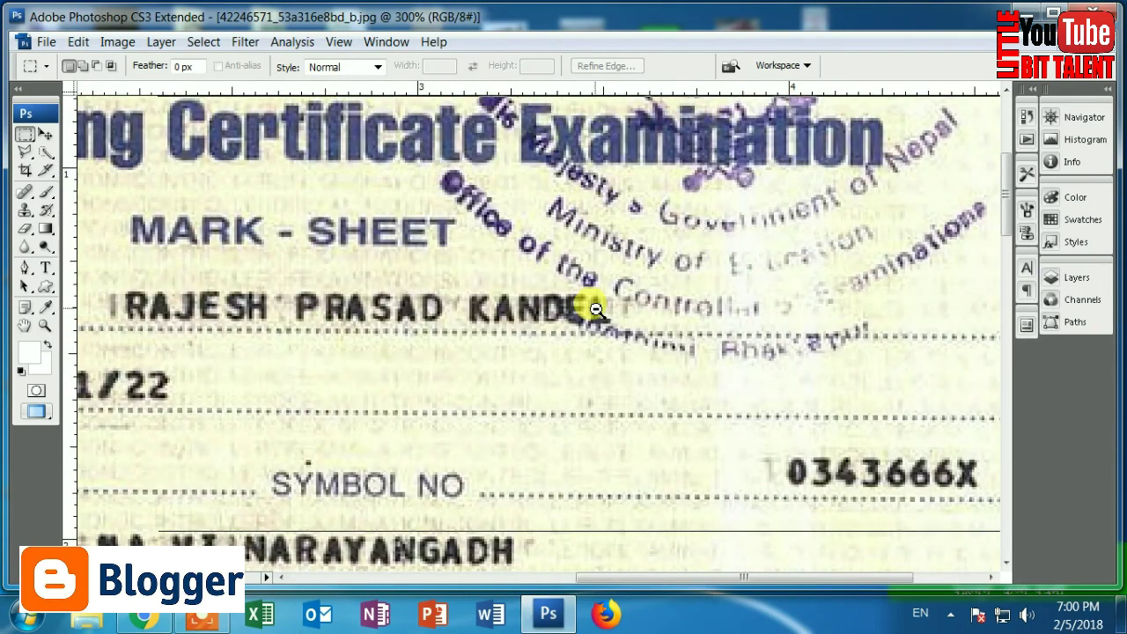
{"action": "left_click", "coordinate": [596, 309], "text": "alt"}
{"action": "left_click", "coordinate": [520, 333], "text": "alt"}
{"action": "left_click", "coordinate": [630, 346]}
{"action": "left_click", "coordinate": [616, 353]}
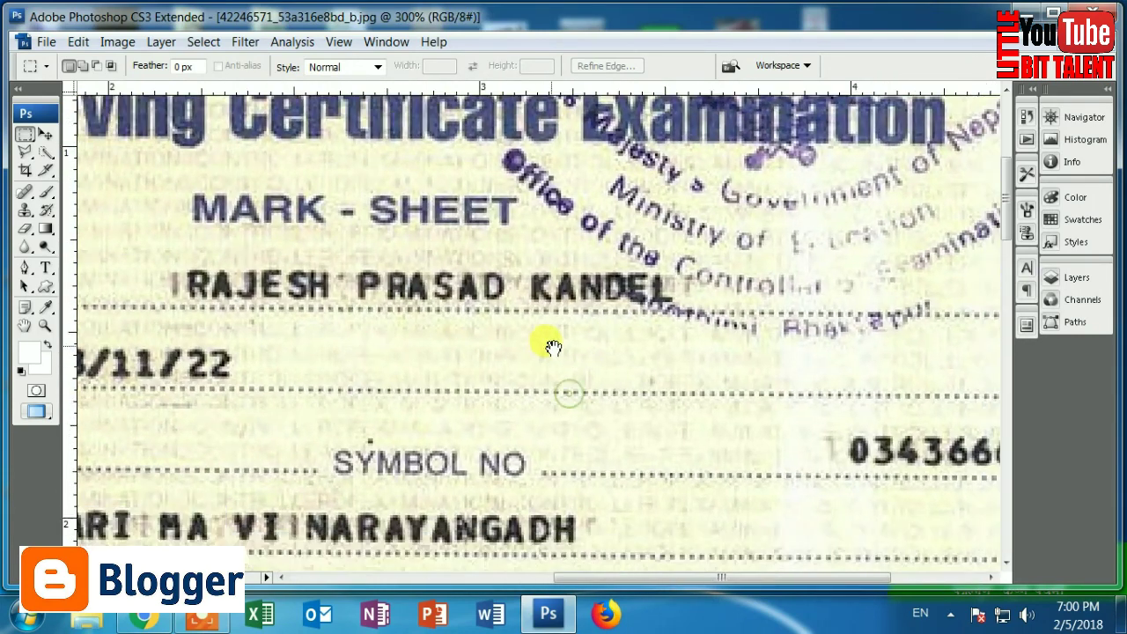
{"action": "left_click", "coordinate": [548, 345]}
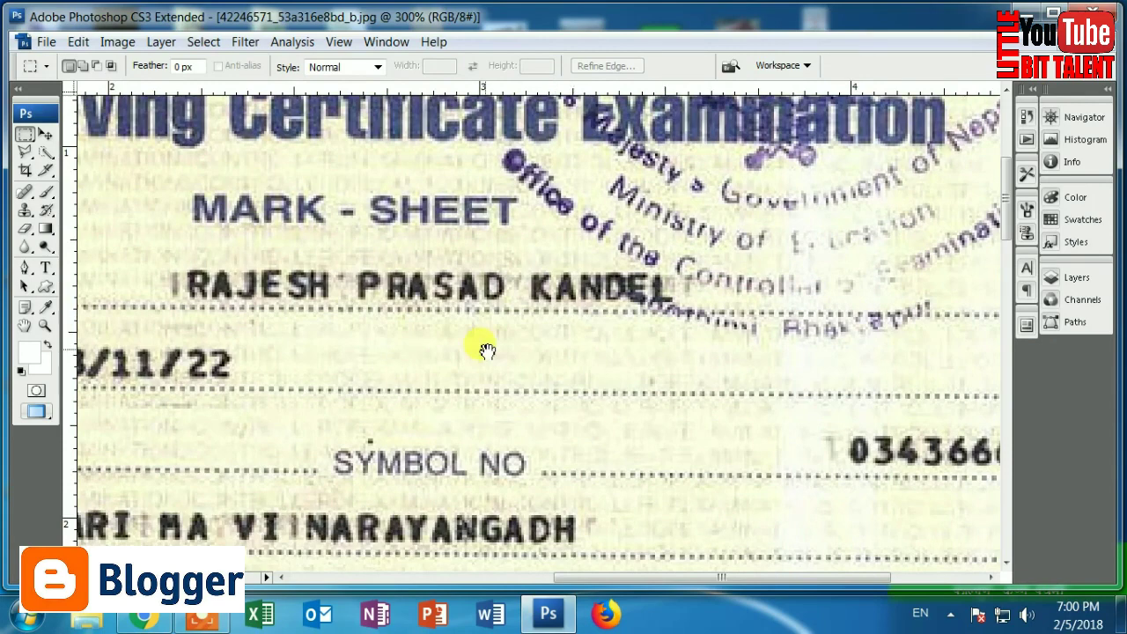
{"action": "left_click_drag", "start_coordinate": [487, 350], "coordinate": [452, 368]}
{"action": "left_click", "coordinate": [410, 359]}
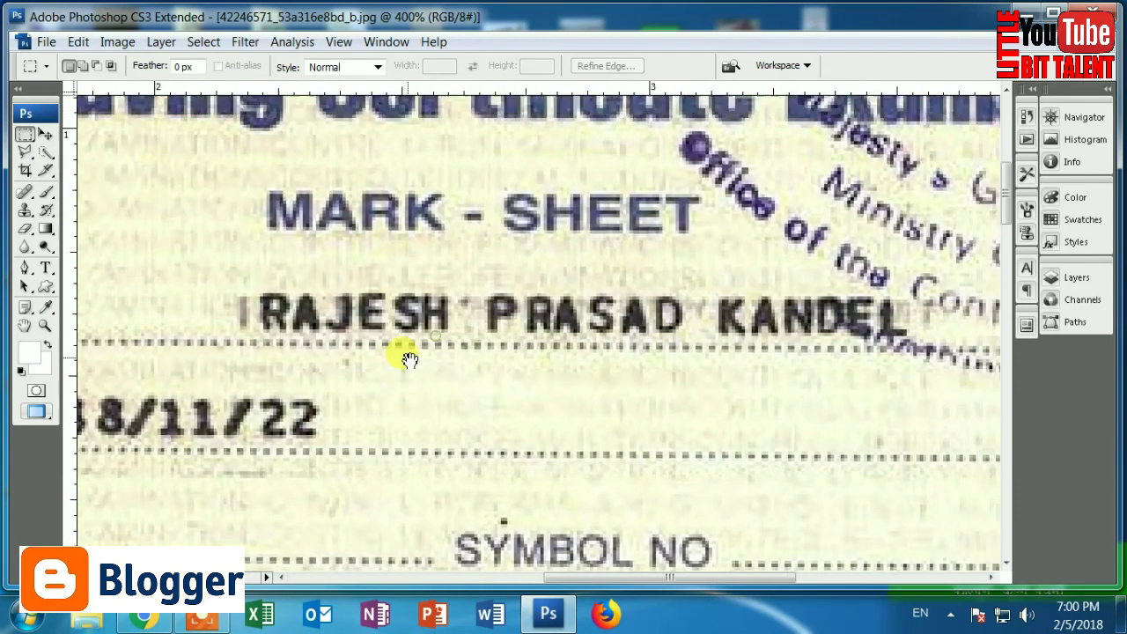
{"action": "left_click", "coordinate": [509, 355], "text": "alt"}
{"action": "left_click", "coordinate": [501, 378]}
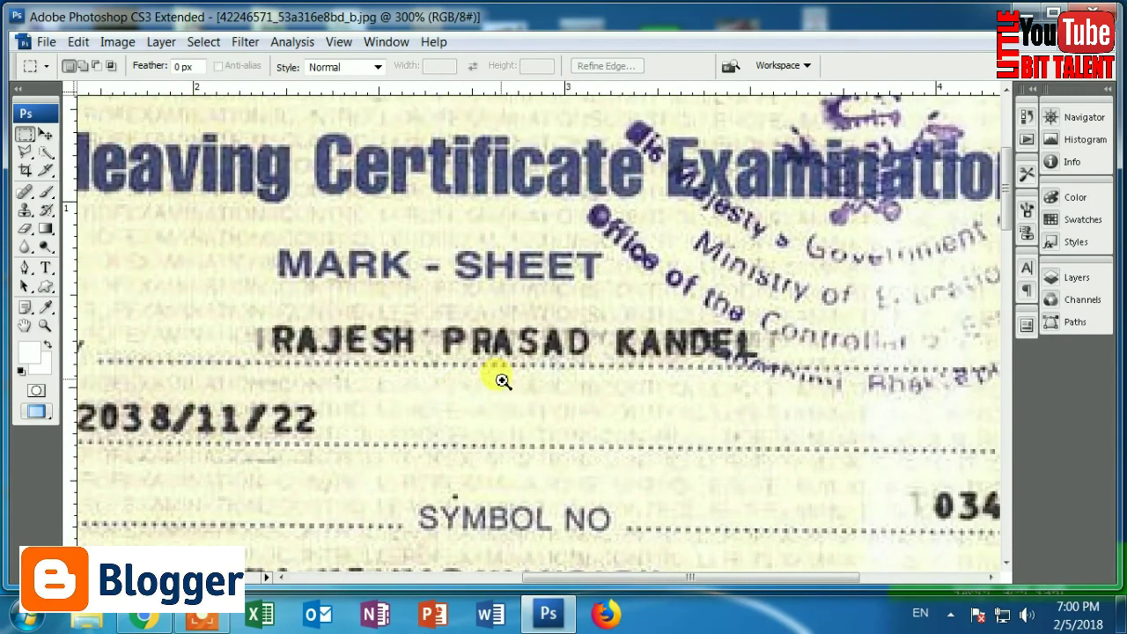
{"action": "left_click", "coordinate": [493, 385]}
{"action": "left_click", "coordinate": [563, 420]}
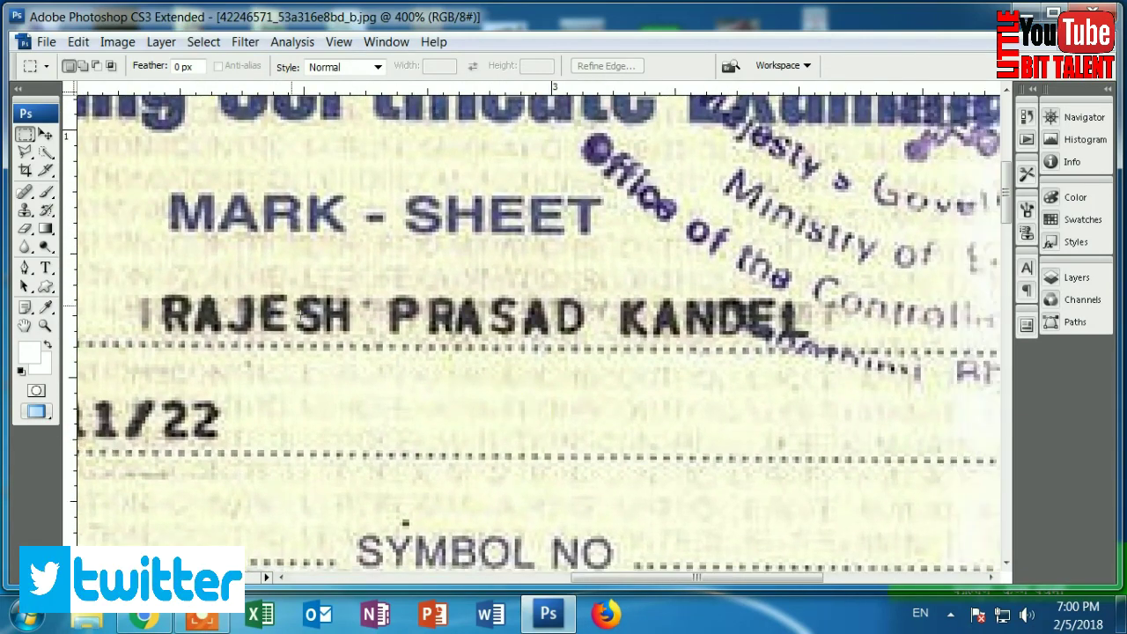
{"action": "left_click", "coordinate": [405, 312], "text": "alt"}
{"action": "left_click", "coordinate": [460, 335], "text": "alt"}
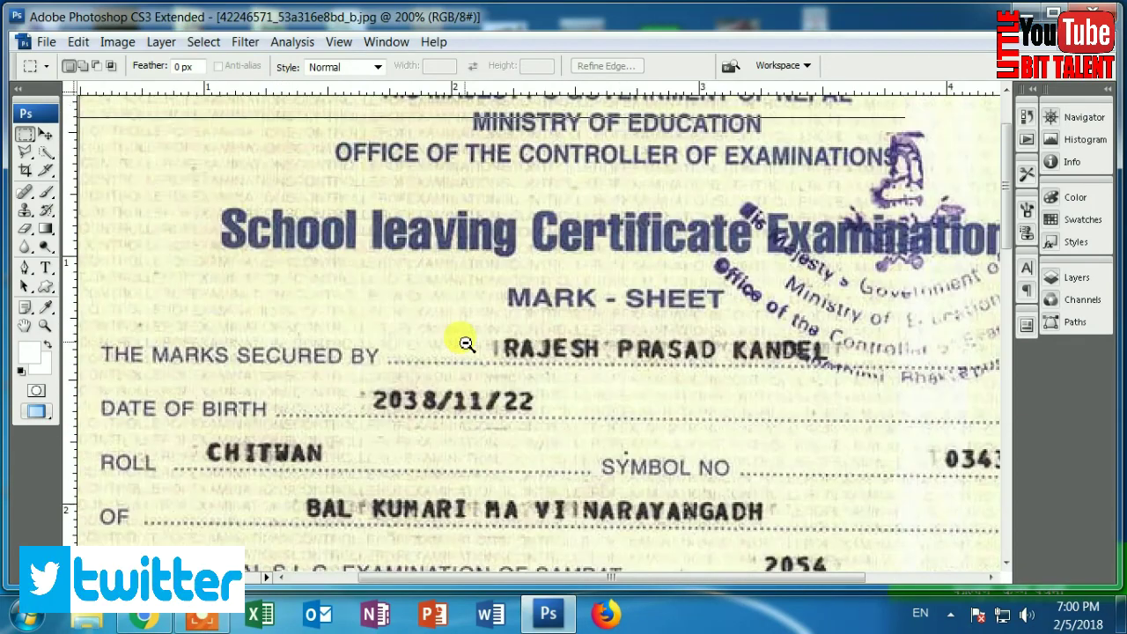
{"action": "left_click", "coordinate": [467, 343], "text": "alt"}
{"action": "left_click", "coordinate": [529, 353]}
- Frame the candidate's name line at 300% using the Zoom and Hand tools
{"action": "scroll", "coordinate": [534, 395], "scroll_direction": "up", "scroll_amount": 2}
{"action": "scroll", "coordinate": [553, 397], "scroll_direction": "up", "scroll_amount": 2}
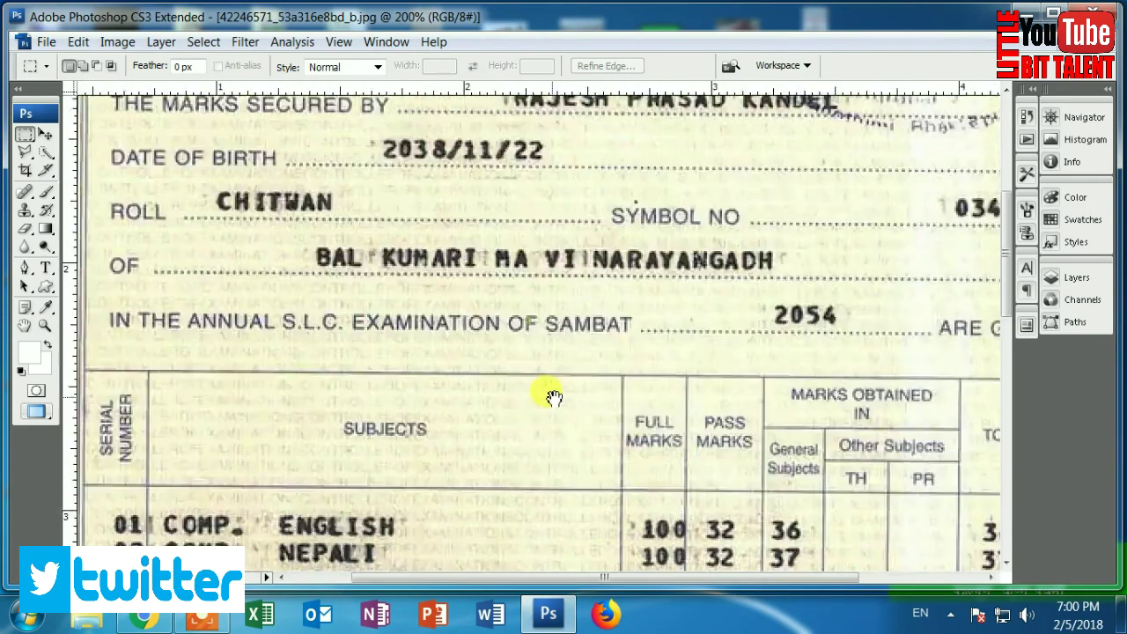
{"action": "scroll", "coordinate": [553, 396], "scroll_direction": "up", "scroll_amount": 1}
{"action": "scroll", "coordinate": [535, 344], "scroll_direction": "down", "scroll_amount": 1}
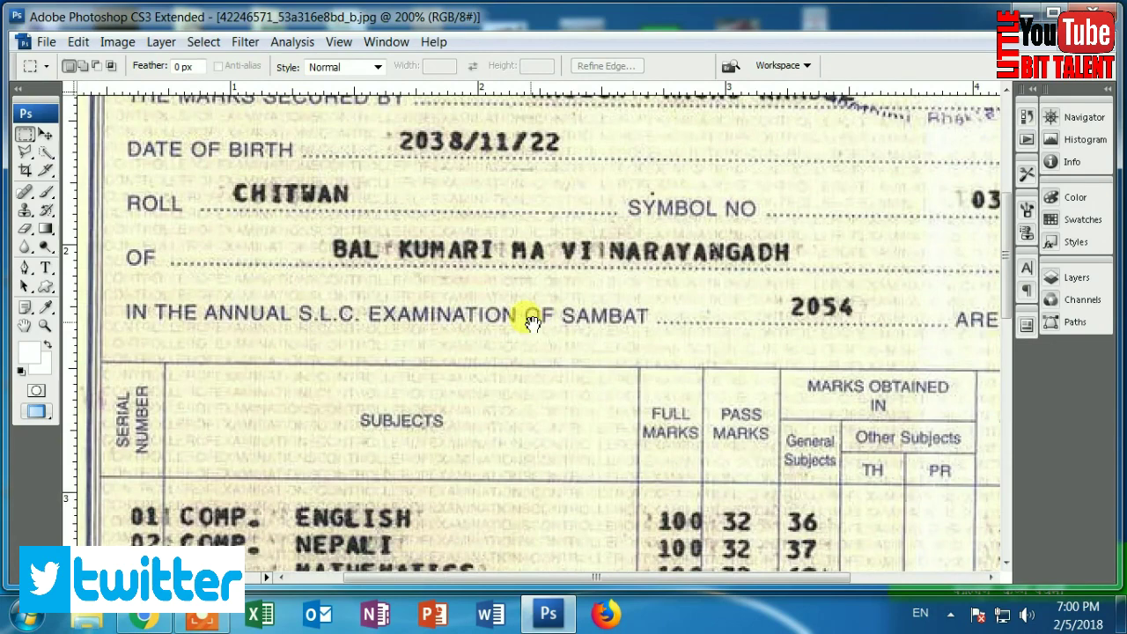
{"action": "scroll", "coordinate": [529, 322], "scroll_direction": "up", "scroll_amount": 2}
{"action": "scroll", "coordinate": [538, 353], "scroll_direction": "up", "scroll_amount": 2}
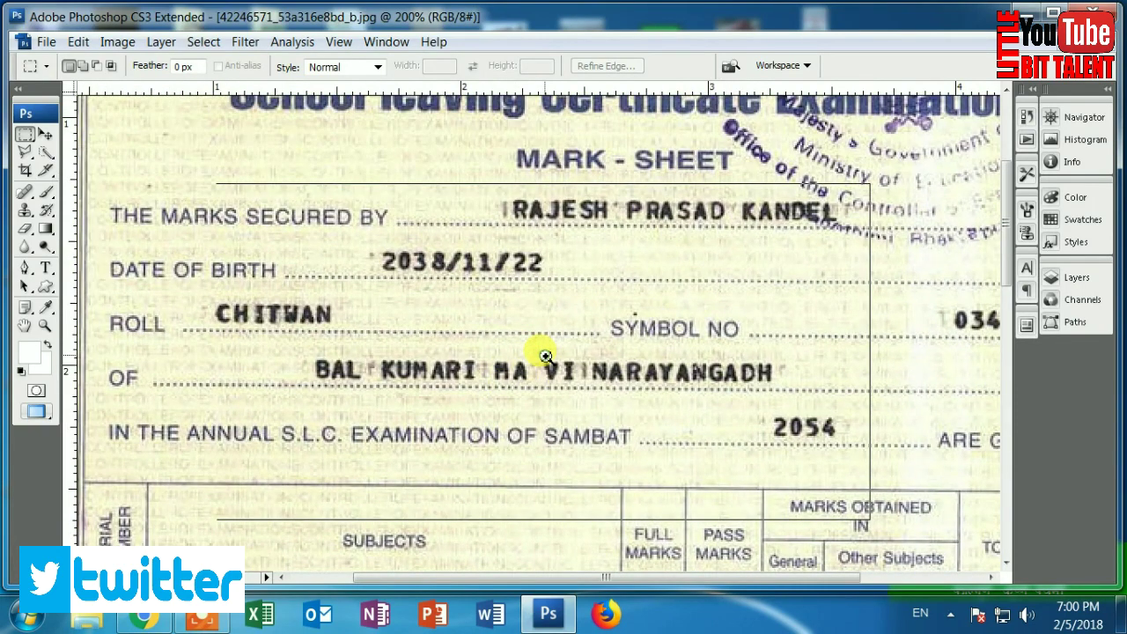
{"action": "left_click_drag", "start_coordinate": [546, 355], "coordinate": [505, 395]}
{"action": "left_click", "coordinate": [45, 326]}
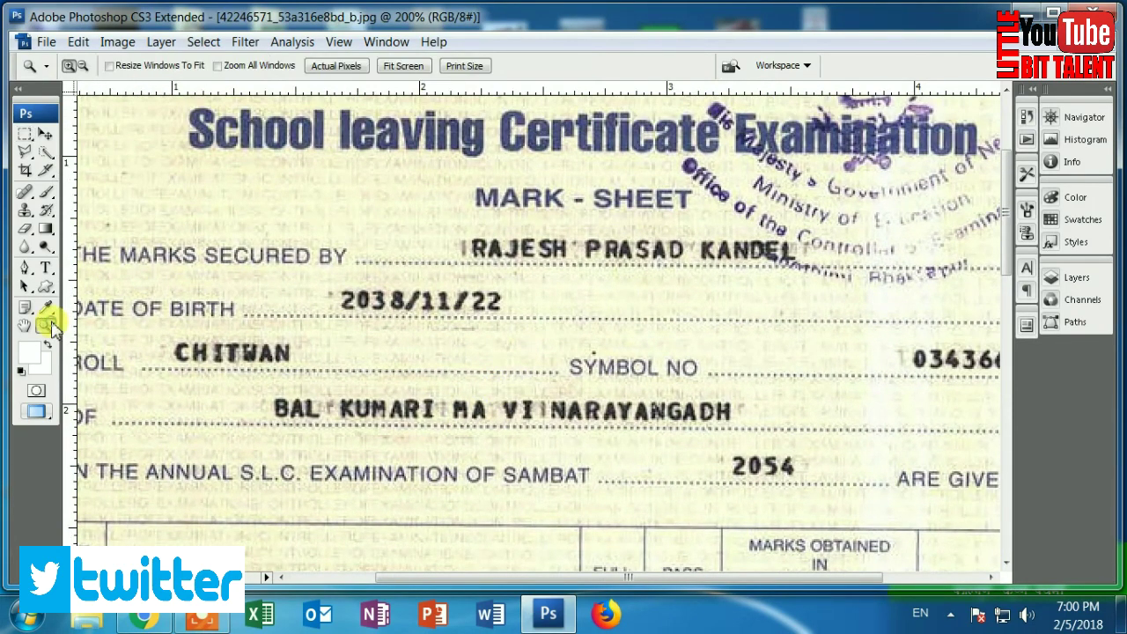
{"action": "left_click", "coordinate": [354, 350]}
{"action": "left_click", "coordinate": [443, 381]}
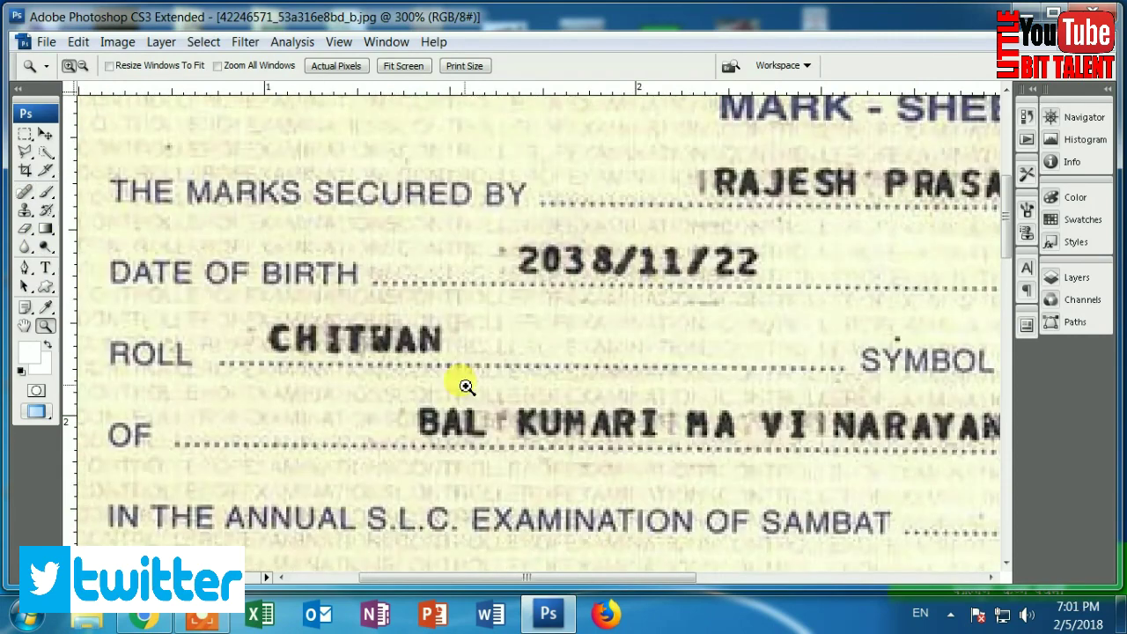
{"action": "left_click_drag", "start_coordinate": [586, 367], "coordinate": [455, 369]}
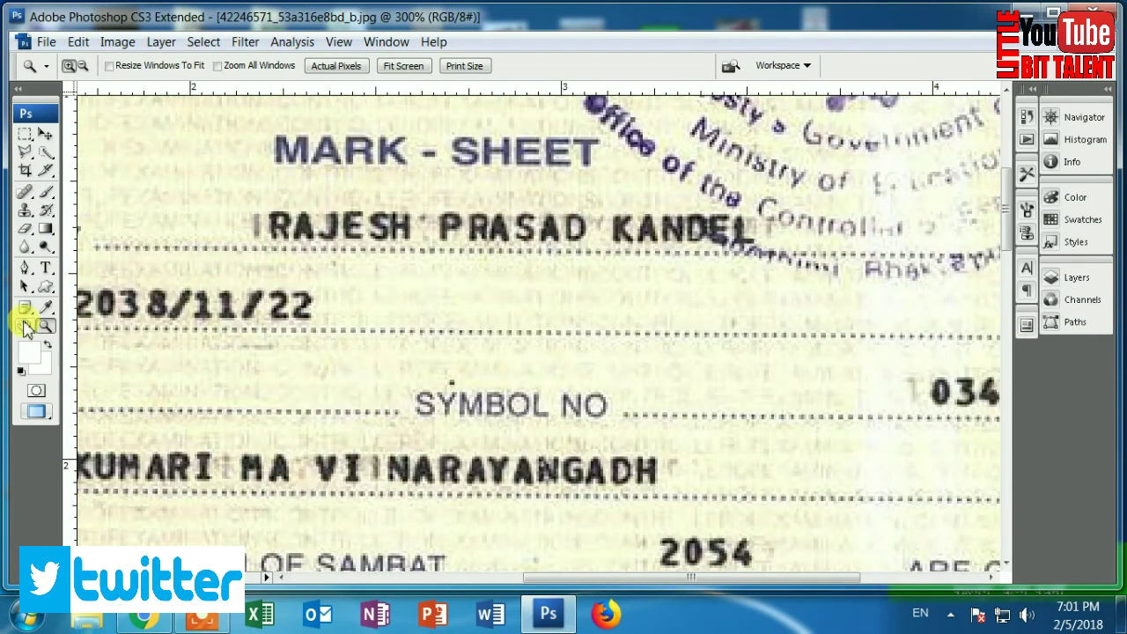
{"action": "left_click", "coordinate": [25, 326]}
{"action": "mouse_move", "coordinate": [684, 390]}
{"action": "left_mouse_down"}
{"action": "mouse_move", "coordinate": [661, 420]}
{"action": "mouse_move", "coordinate": [635, 379]}
{"action": "left_mouse_up"}
{"action": "left_click", "coordinate": [46, 326]}
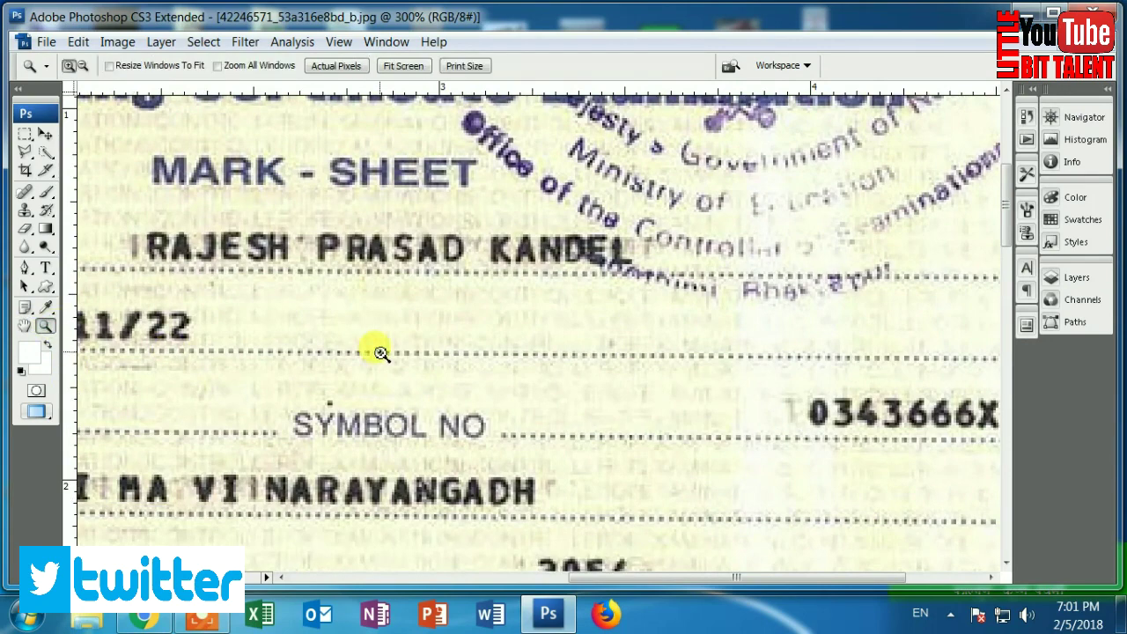
{"action": "left_click", "coordinate": [381, 354]}
{"action": "left_click", "coordinate": [25, 326]}
{"action": "mouse_move", "coordinate": [549, 330]}
{"action": "left_mouse_down"}
{"action": "mouse_move", "coordinate": [734, 410]}
{"action": "mouse_move", "coordinate": [629, 415]}
{"action": "mouse_move", "coordinate": [642, 367]}
{"action": "mouse_move", "coordinate": [629, 396]}
{"action": "mouse_move", "coordinate": [701, 447]}
{"action": "left_mouse_up"}
{"action": "left_click", "coordinate": [46, 326]}
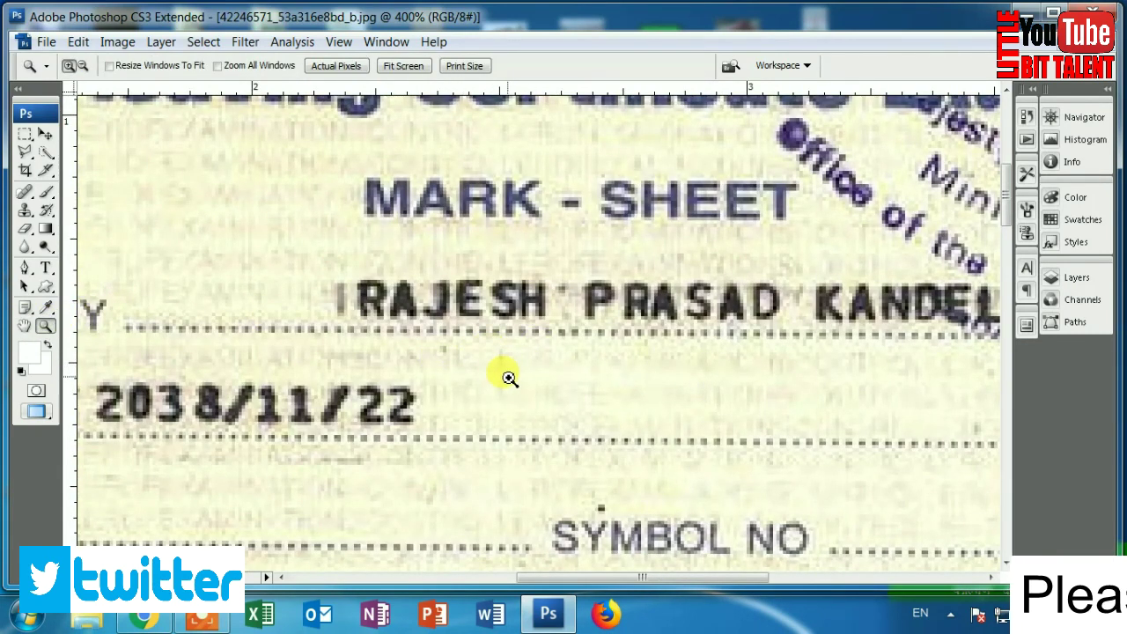
{"action": "left_click", "coordinate": [509, 378], "text": "alt"}
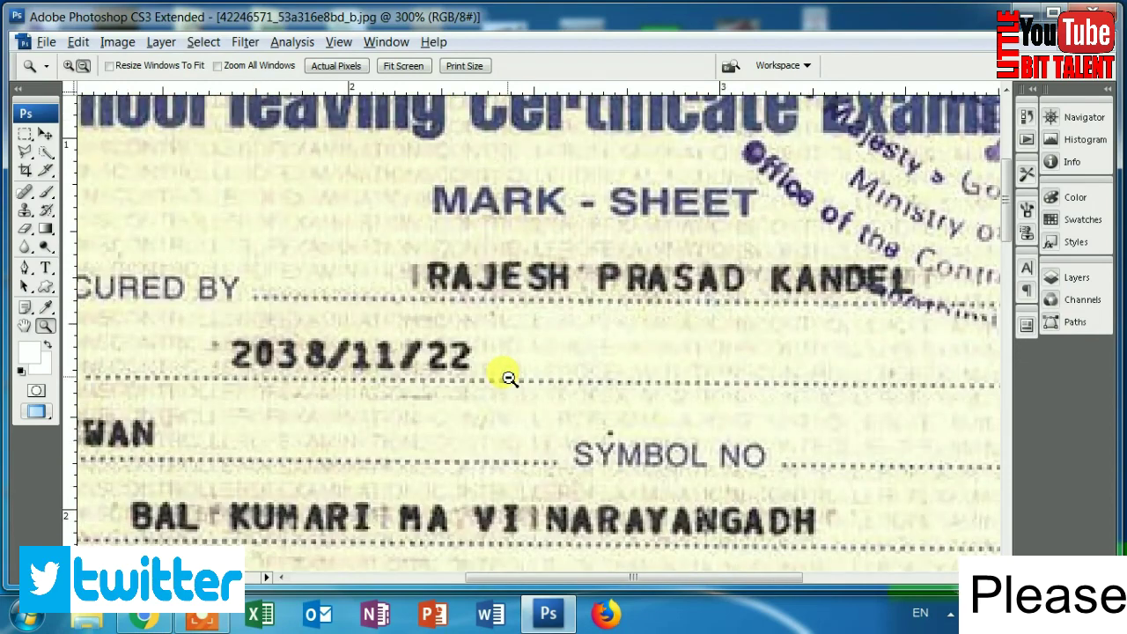
{"action": "left_click", "coordinate": [509, 378], "text": "alt"}
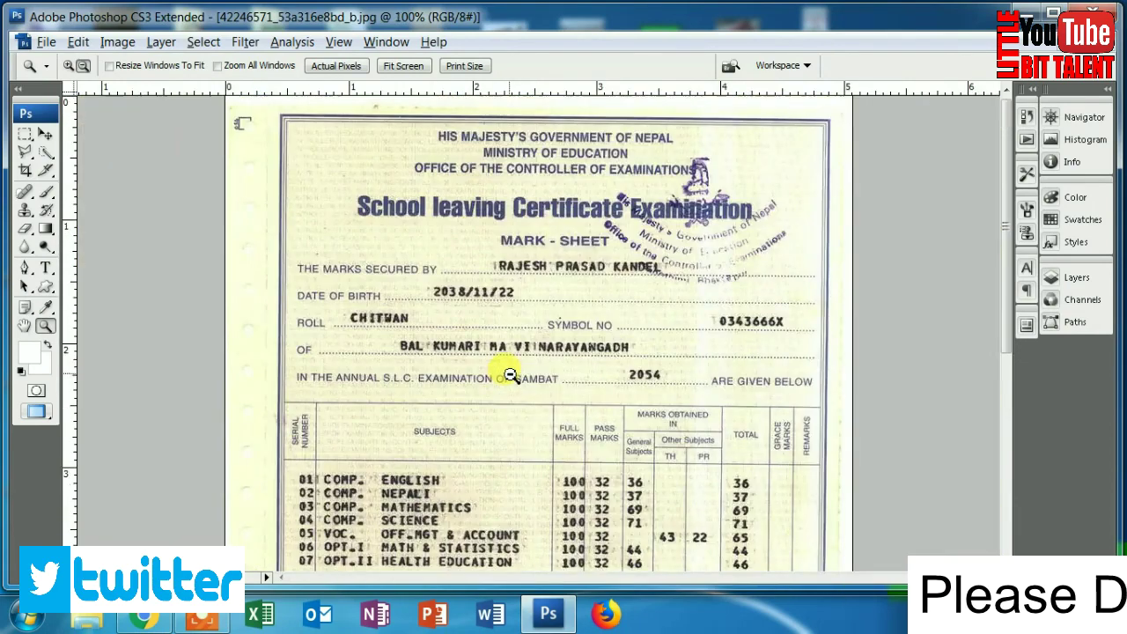
{"action": "left_click", "coordinate": [538, 324]}
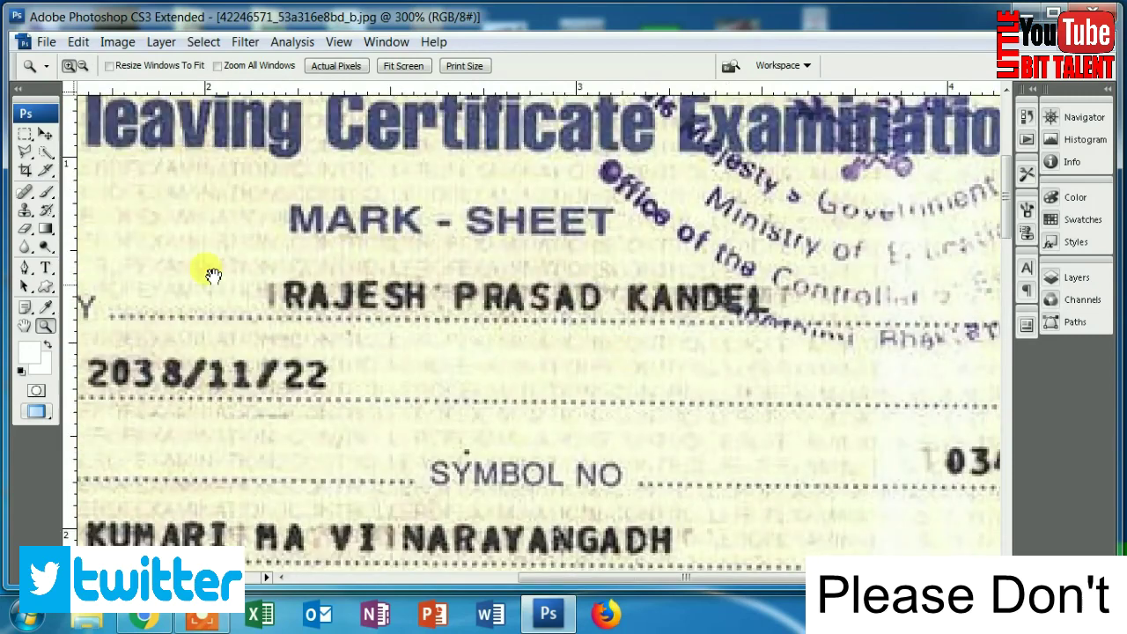
{"action": "left_click", "coordinate": [27, 137]}
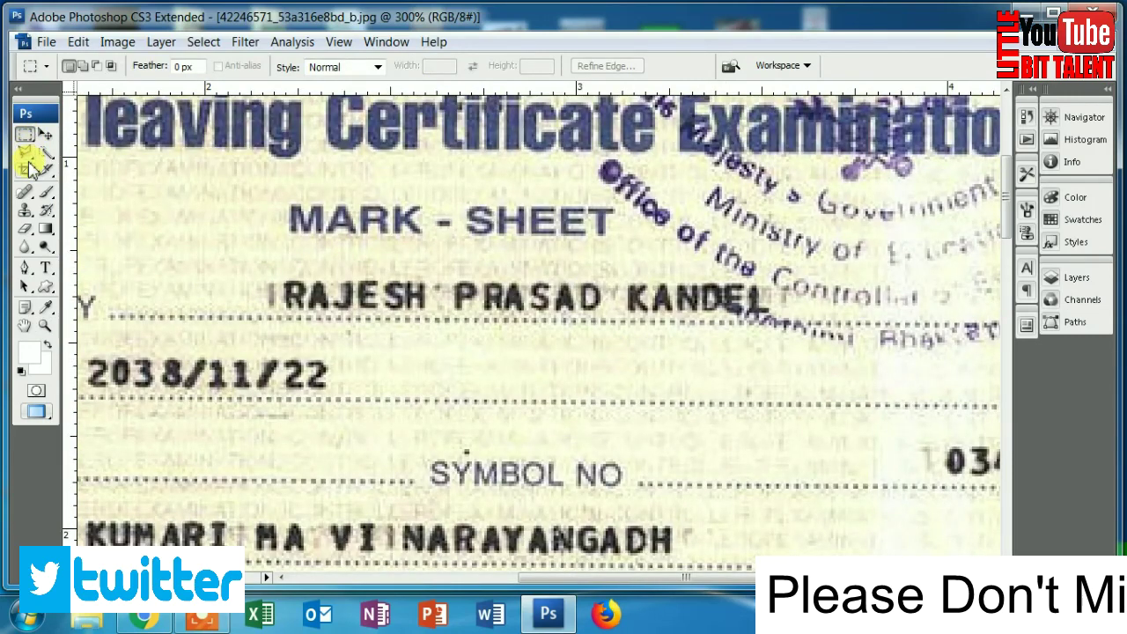
- Switch to the Pen tool and zoom in on the candidate's name line
{"action": "left_click", "coordinate": [27, 153]}
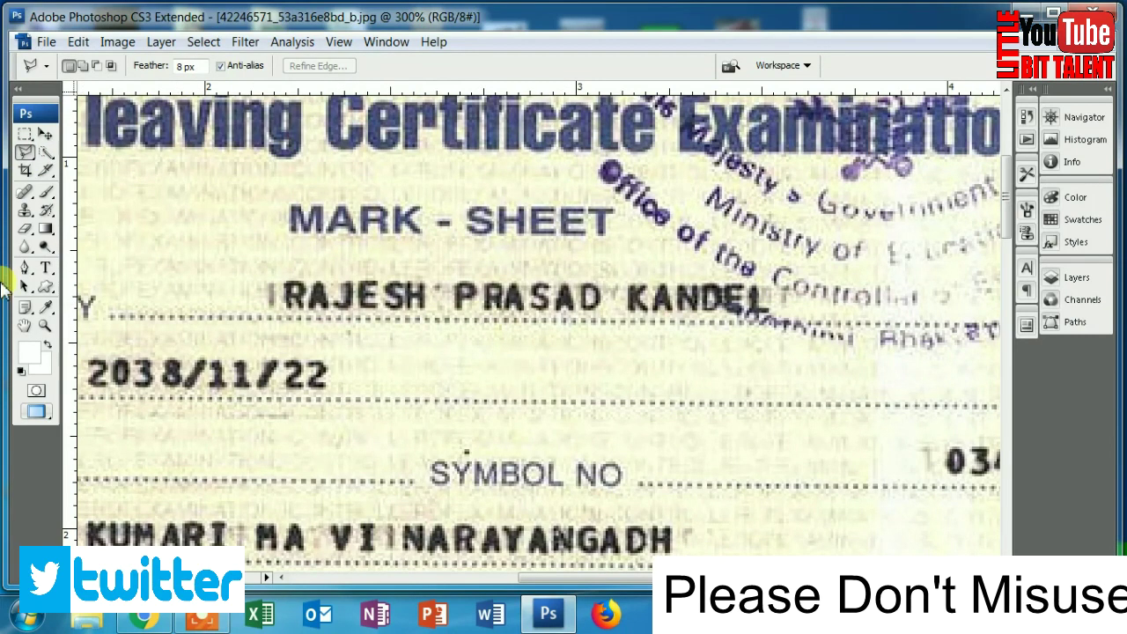
{"action": "left_click", "coordinate": [27, 271]}
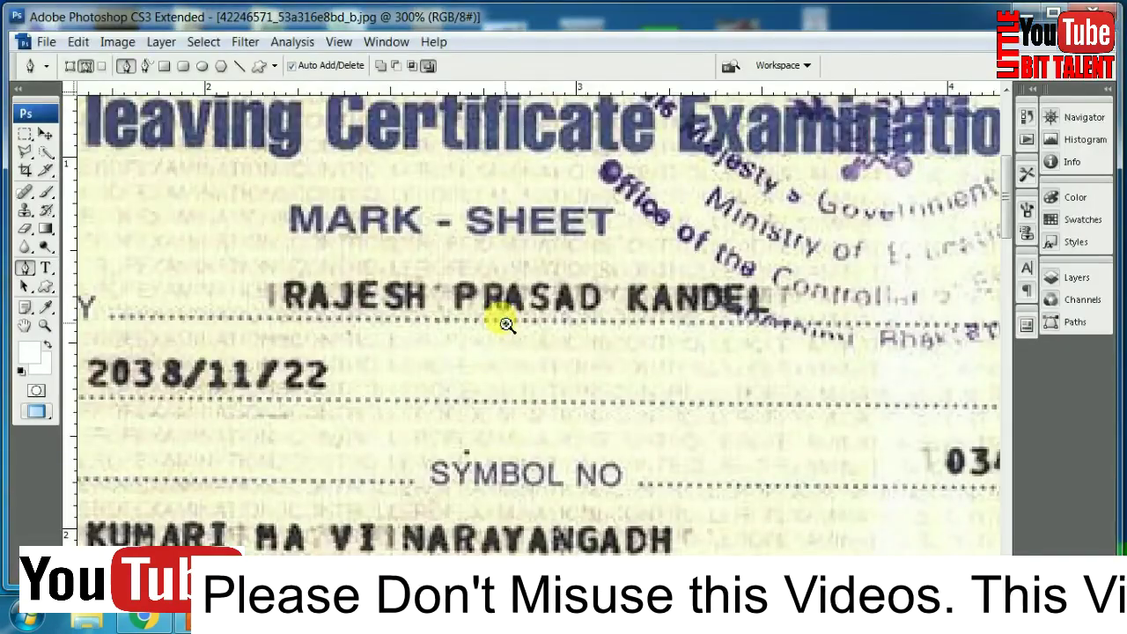
{"action": "left_click", "coordinate": [506, 325]}
{"action": "mouse_move", "coordinate": [503, 370]}
{"action": "left_mouse_down"}
{"action": "mouse_move", "coordinate": [443, 473]}
{"action": "mouse_move", "coordinate": [417, 450]}
{"action": "left_mouse_up"}
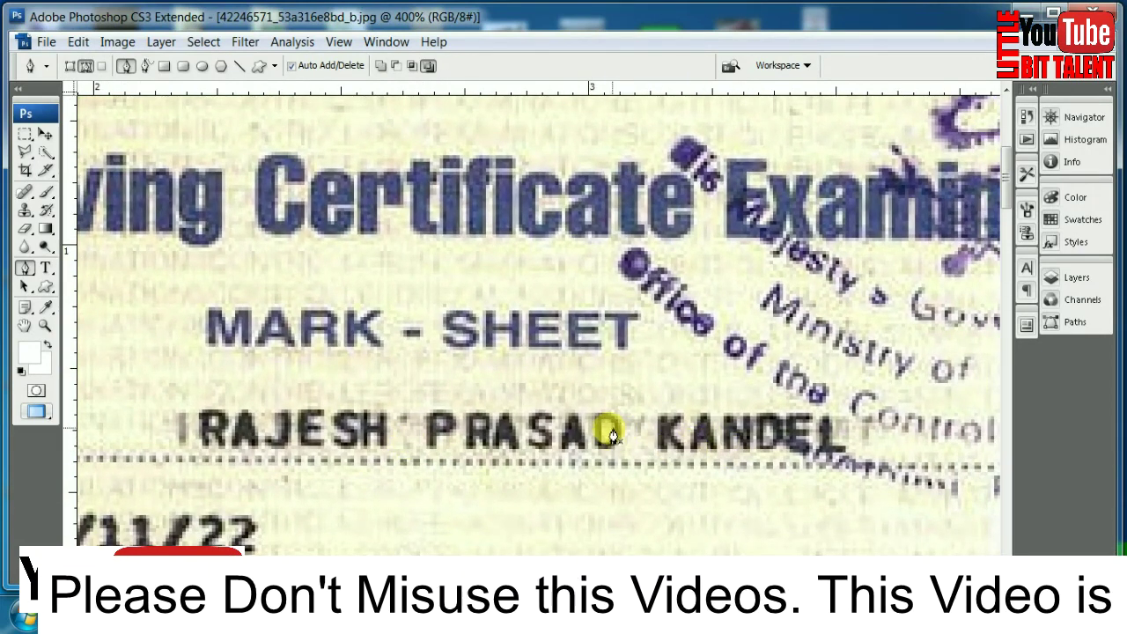
{"action": "left_click_drag", "start_coordinate": [606, 455], "coordinate": [599, 437]}
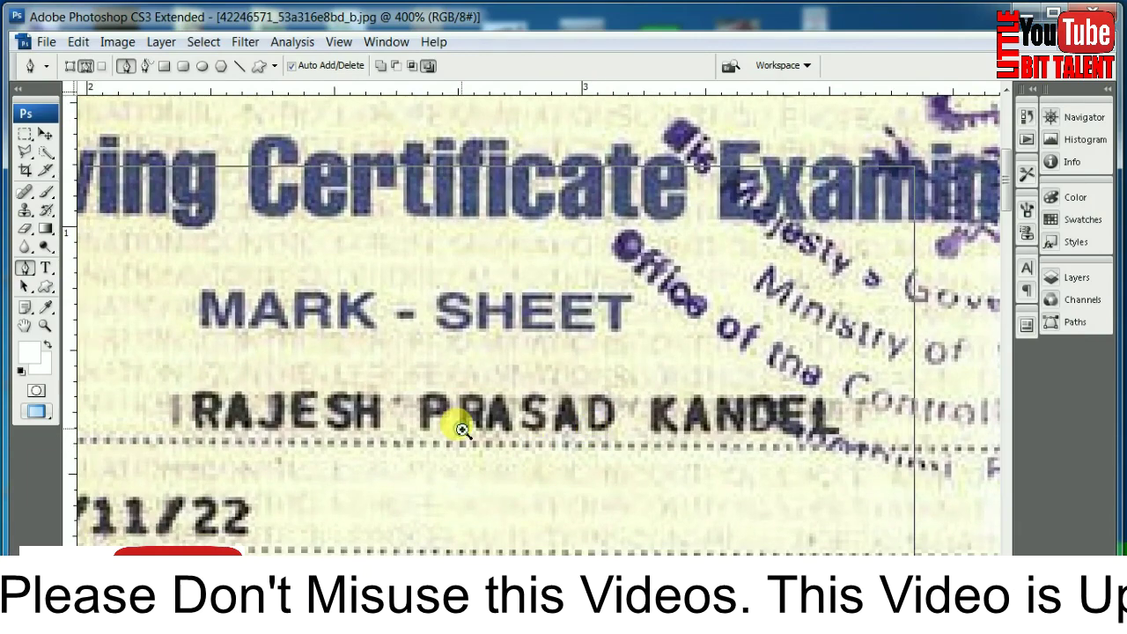
- Magnify the name line to 500%, panning over the birth date and MARK - SHEET heading
{"action": "key", "text": "ctrl+plus"}
{"action": "left_click", "coordinate": [463, 430], "text": "alt"}
{"action": "scroll", "coordinate": [428, 452], "scroll_direction": "up", "scroll_amount": 1}
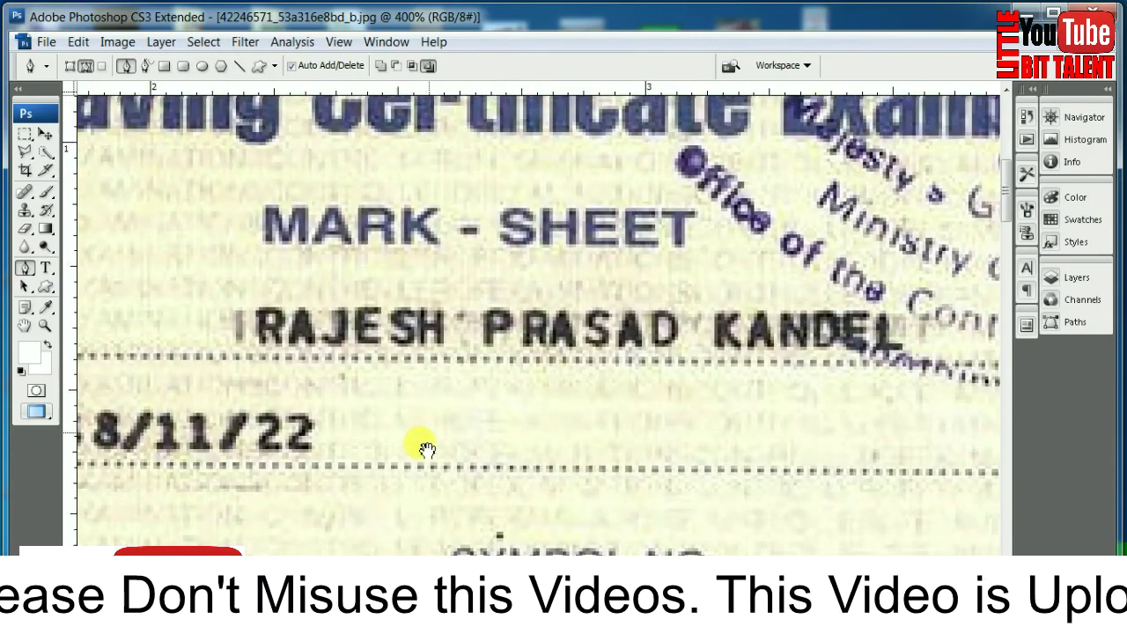
{"action": "scroll", "coordinate": [453, 461], "scroll_direction": "up", "scroll_amount": 2}
{"action": "key", "text": "ctrl+plus"}
{"action": "left_click_drag", "start_coordinate": [536, 467], "coordinate": [532, 461]}
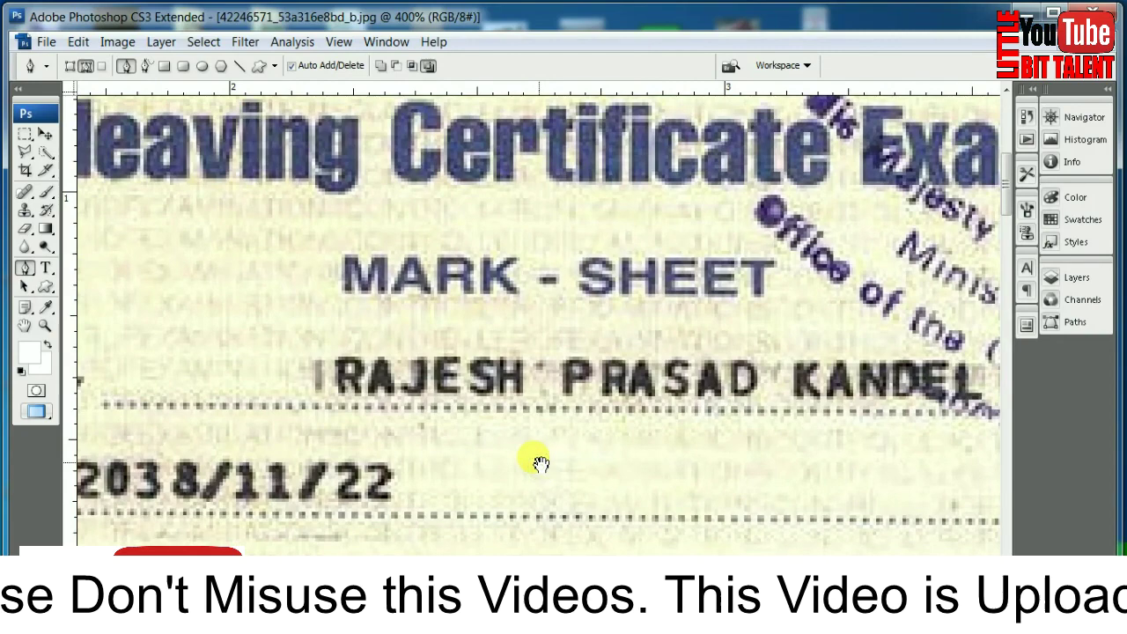
{"action": "scroll", "coordinate": [522, 478], "scroll_direction": "down", "scroll_amount": 3}
{"action": "scroll", "coordinate": [491, 353], "scroll_direction": "down", "scroll_amount": 1}
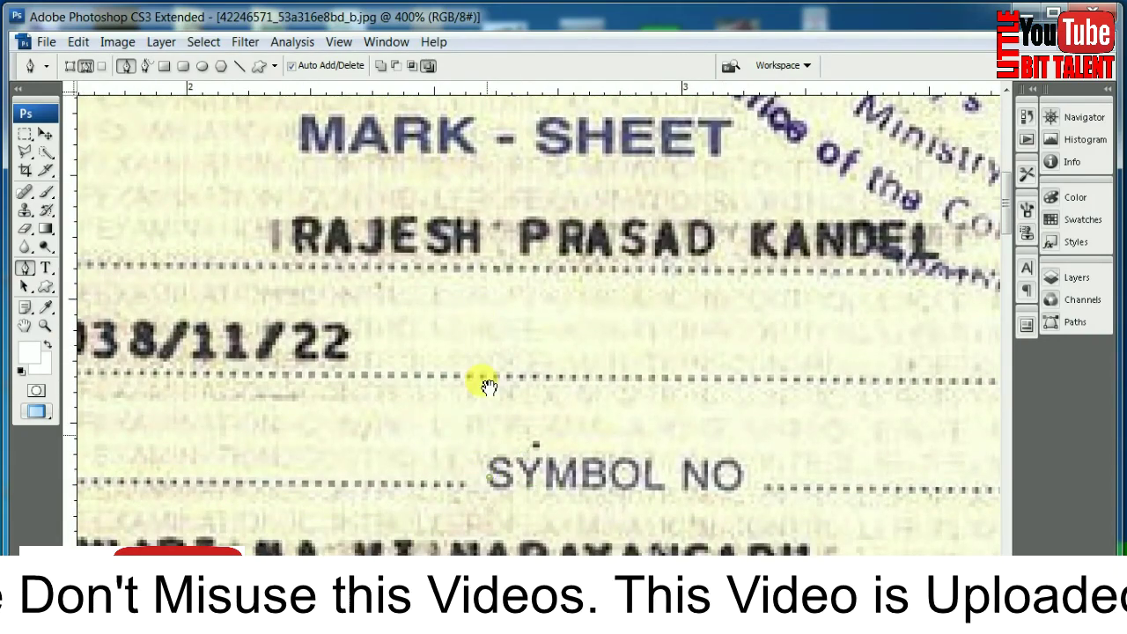
{"action": "scroll", "coordinate": [481, 382], "scroll_direction": "down", "scroll_amount": 3}
{"action": "left_click_drag", "start_coordinate": [610, 465], "coordinate": [628, 503]}
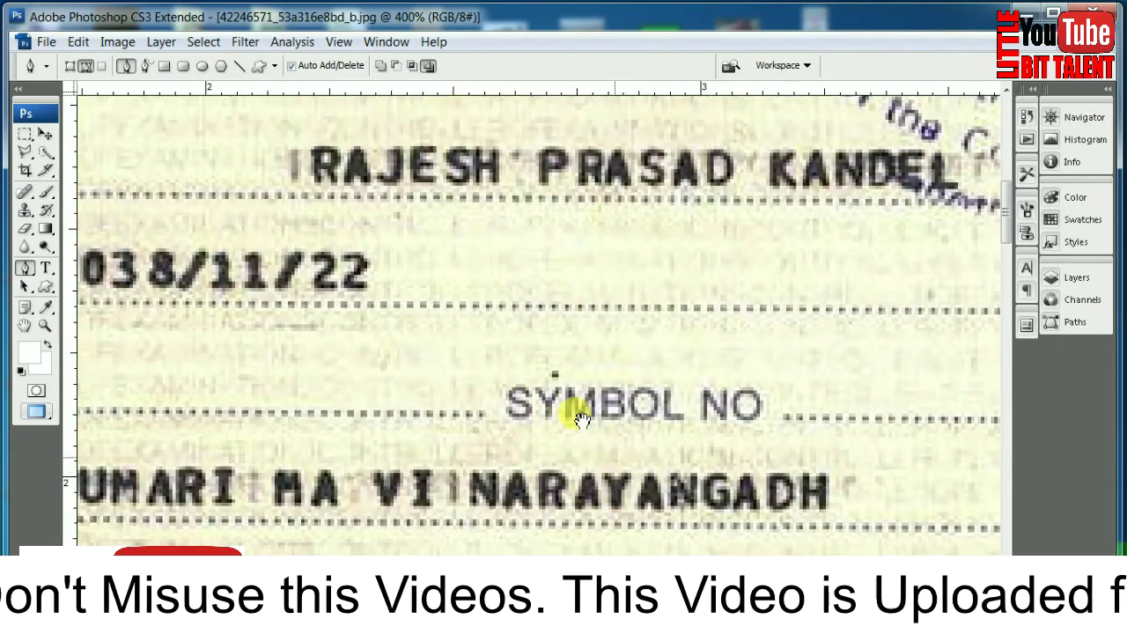
{"action": "mouse_move", "coordinate": [486, 466]}
{"action": "left_mouse_down"}
{"action": "mouse_move", "coordinate": [546, 431]}
{"action": "mouse_move", "coordinate": [537, 442]}
{"action": "mouse_move", "coordinate": [511, 433]}
{"action": "left_mouse_up"}
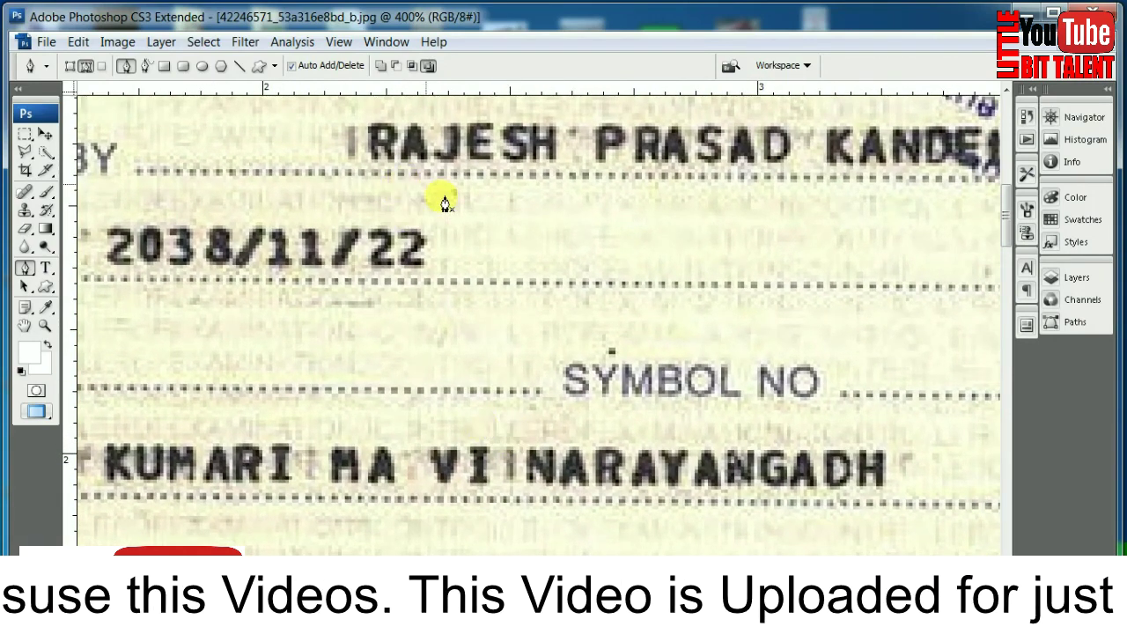
{"action": "left_click_drag", "start_coordinate": [441, 197], "coordinate": [479, 291]}
{"action": "mouse_move", "coordinate": [518, 381]}
{"action": "left_mouse_down"}
{"action": "mouse_move", "coordinate": [546, 319]}
{"action": "mouse_move", "coordinate": [646, 283]}
{"action": "mouse_move", "coordinate": [516, 373]}
{"action": "left_mouse_up"}
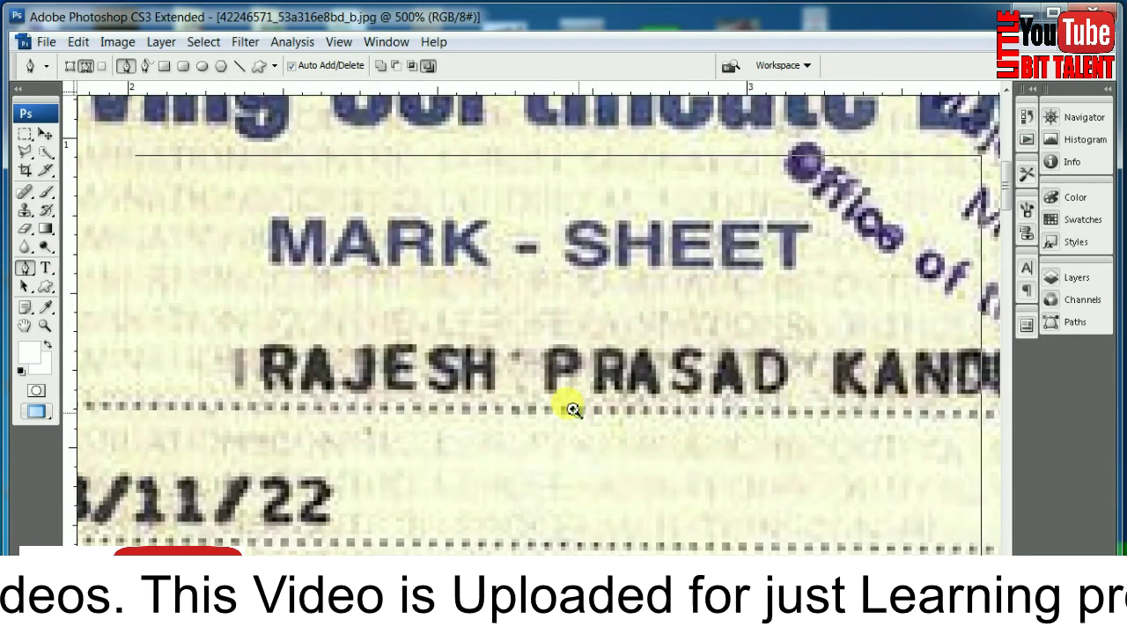
{"action": "left_click", "coordinate": [550, 396]}
{"action": "key", "text": "v"}
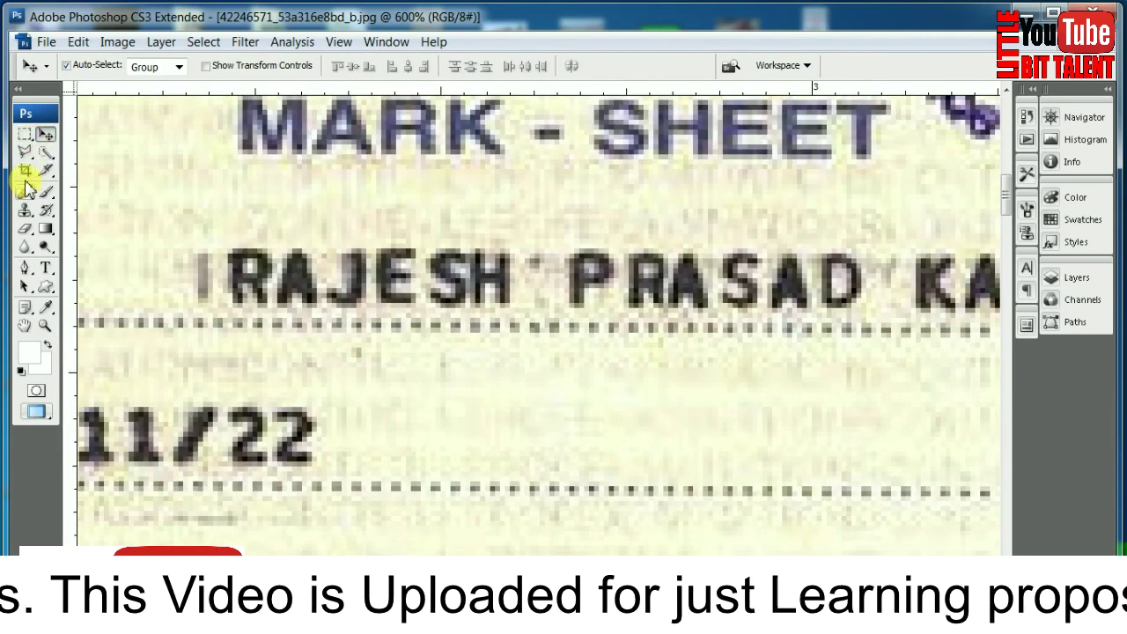
{"action": "left_click", "coordinate": [25, 170]}
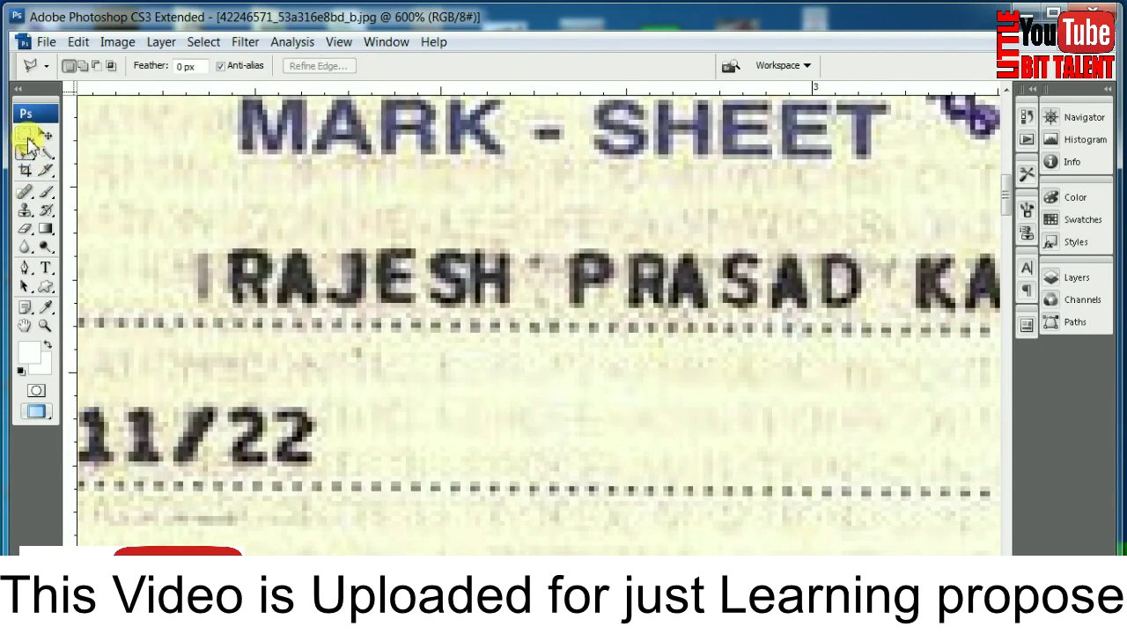
{"action": "left_click", "coordinate": [26, 139]}
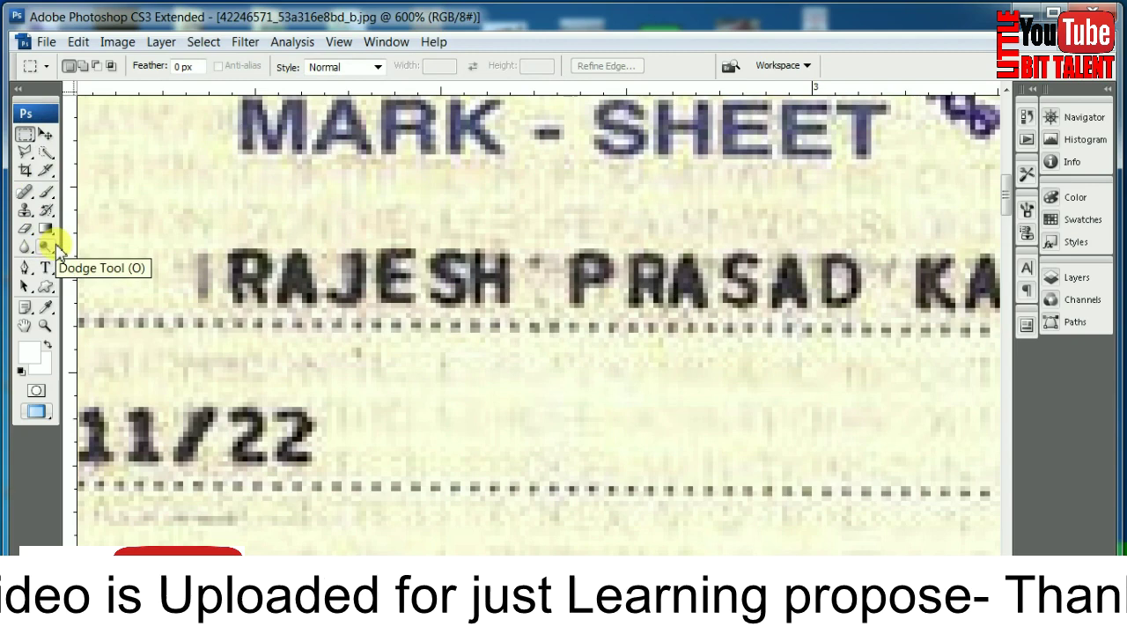
{"action": "left_click", "coordinate": [27, 153]}
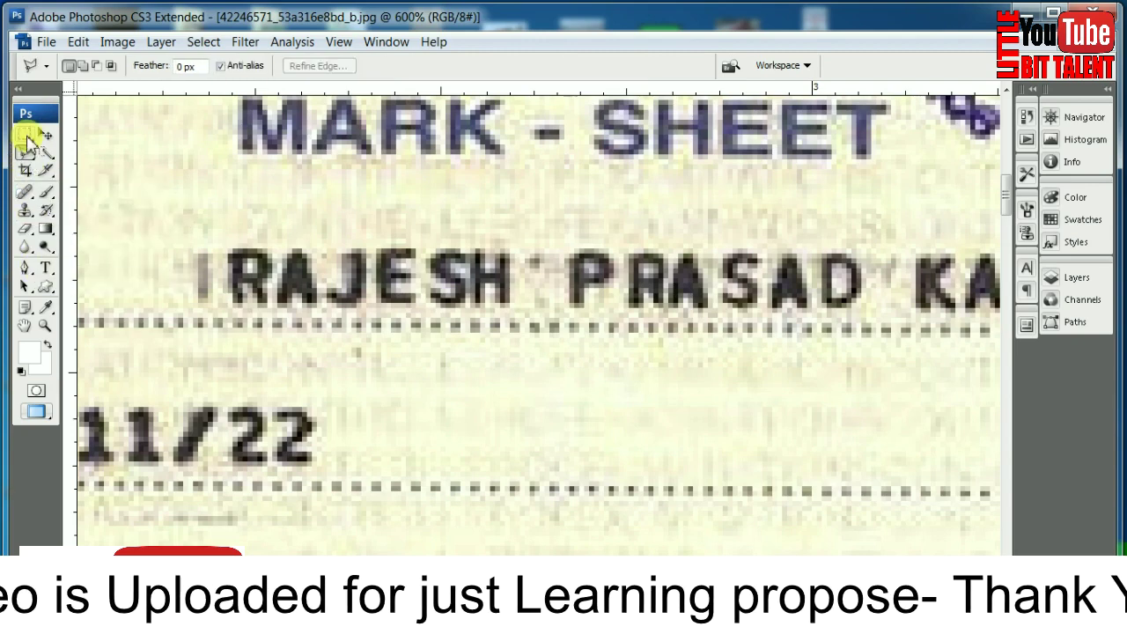
{"action": "left_click", "coordinate": [28, 270]}
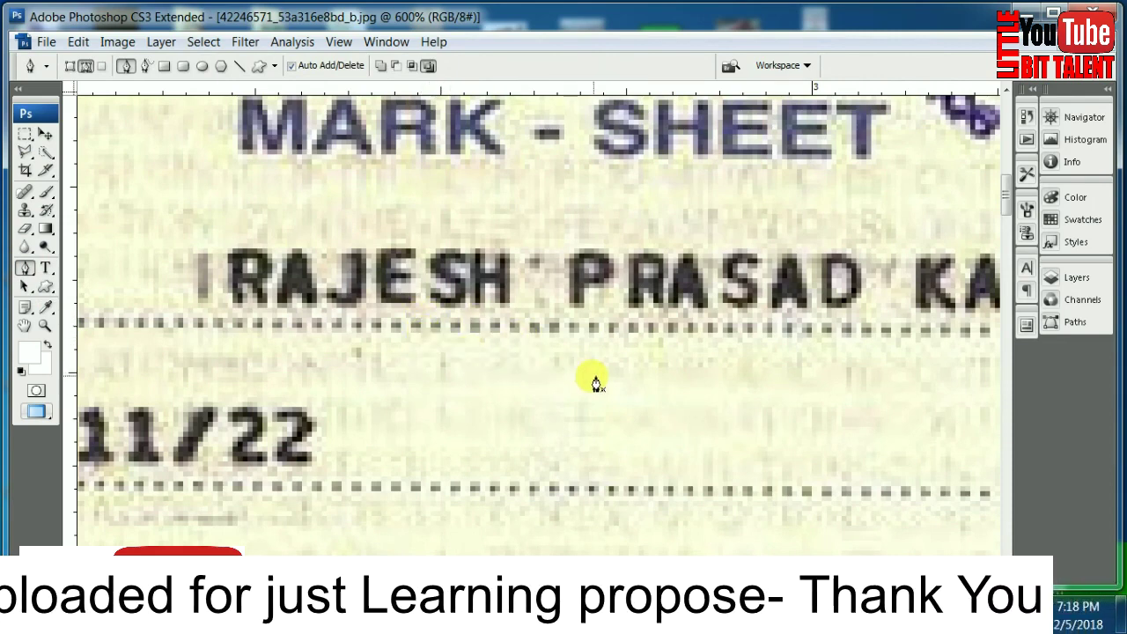
{"action": "left_click_drag", "start_coordinate": [614, 377], "coordinate": [476, 386]}
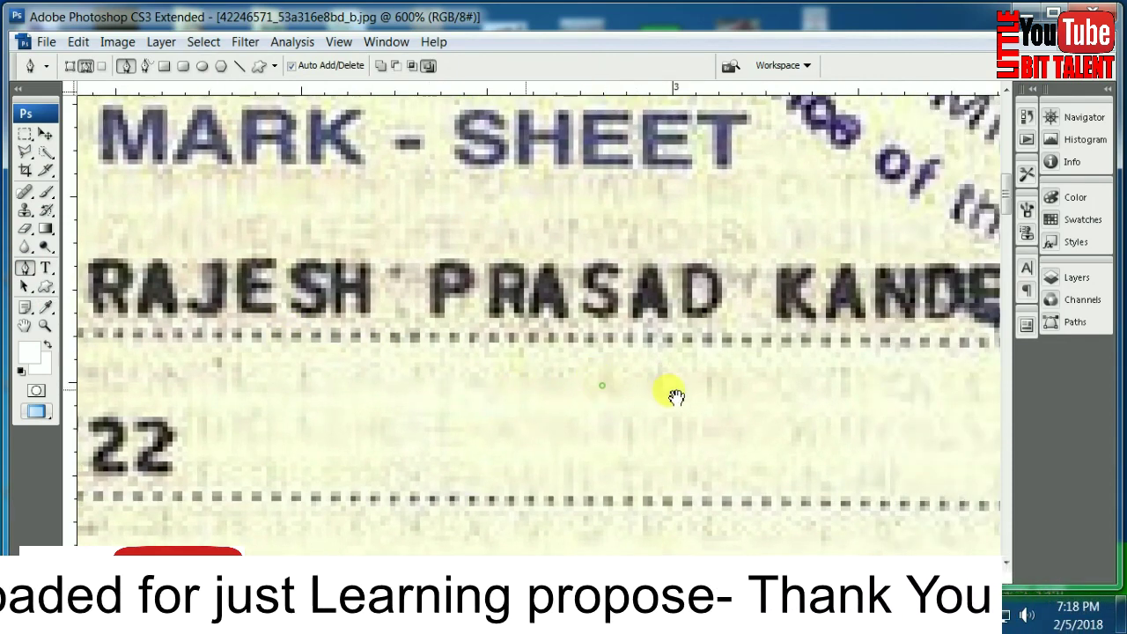
{"action": "left_click_drag", "start_coordinate": [676, 396], "coordinate": [630, 333]}
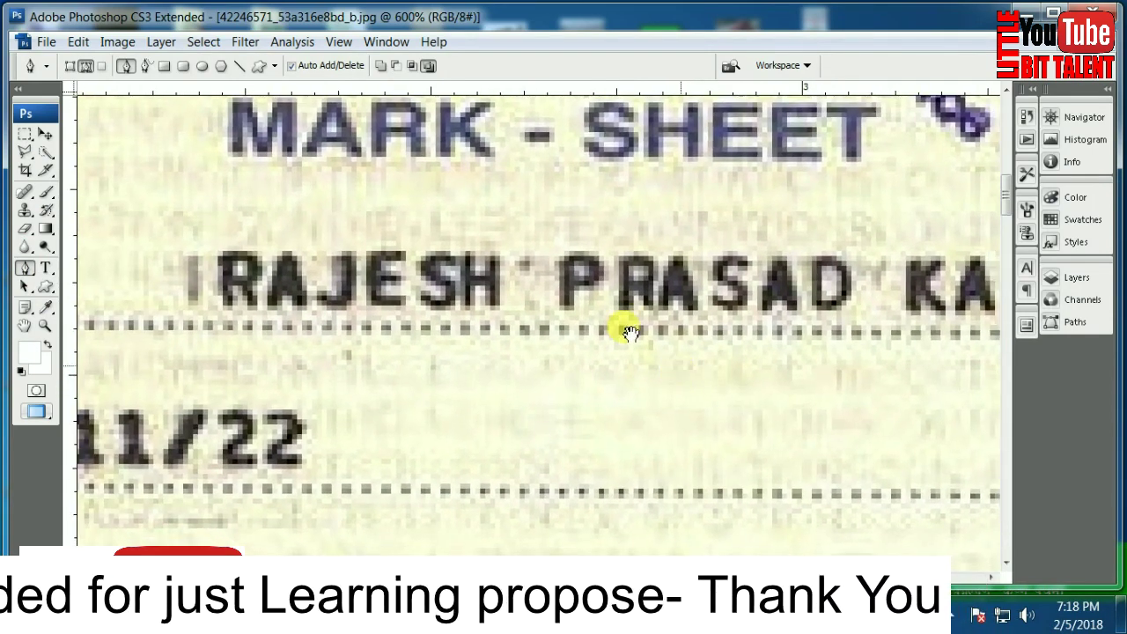
{"action": "left_click", "coordinate": [44, 137]}
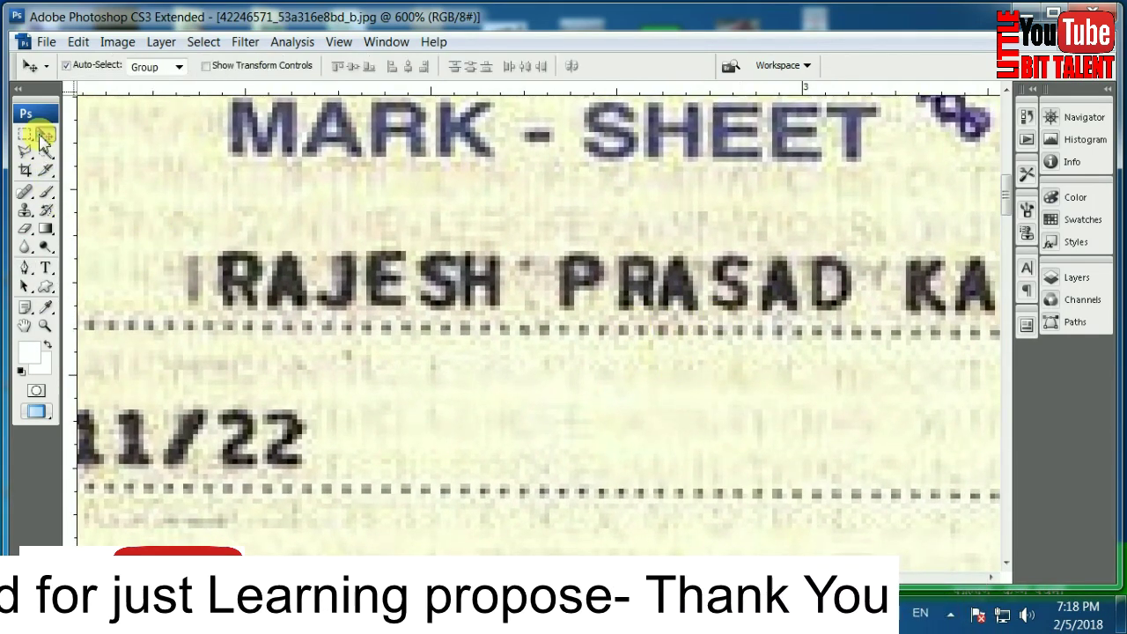
{"action": "left_click_drag", "start_coordinate": [612, 395], "coordinate": [538, 423]}
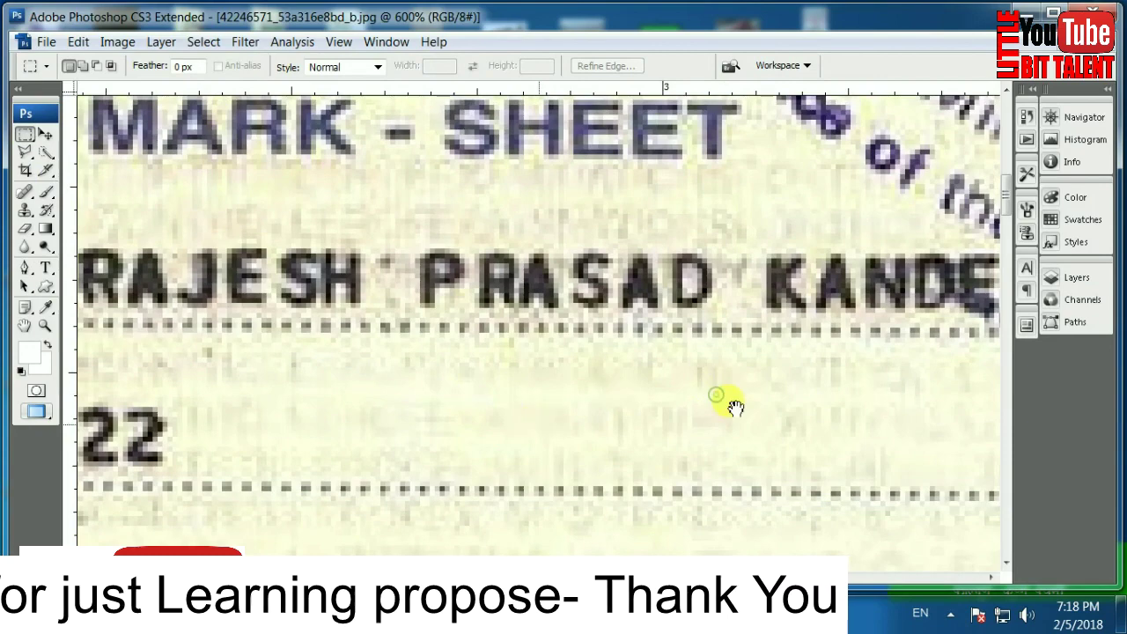
{"action": "mouse_move", "coordinate": [611, 432]}
{"action": "left_mouse_down"}
{"action": "mouse_move", "coordinate": [783, 402]}
{"action": "mouse_move", "coordinate": [577, 401]}
{"action": "mouse_move", "coordinate": [825, 408]}
{"action": "left_mouse_up"}
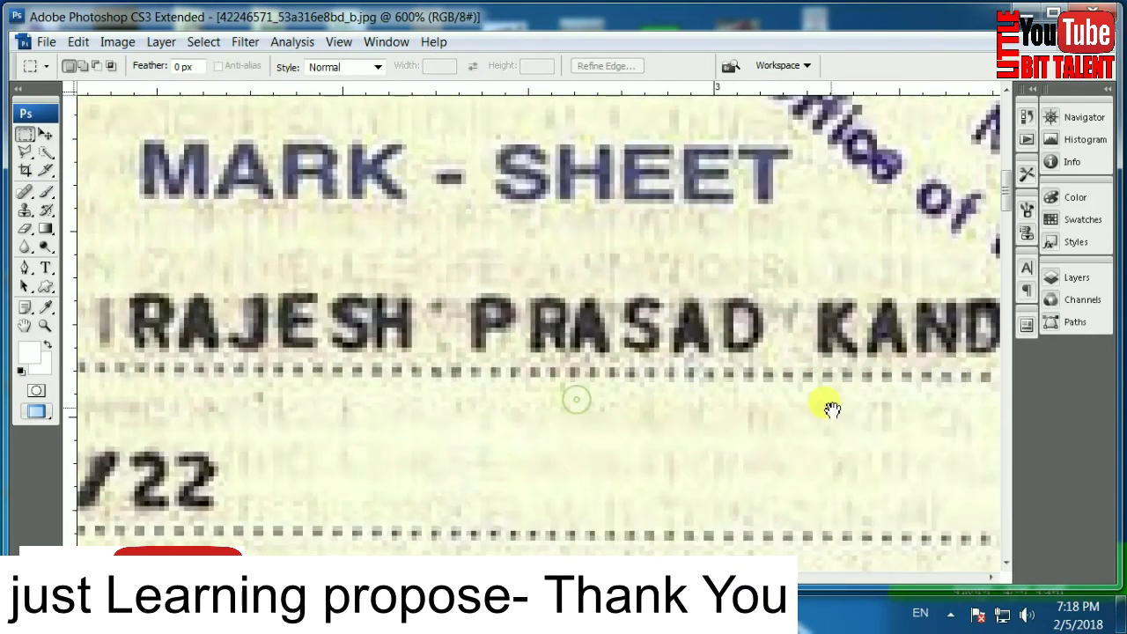
{"action": "mouse_move", "coordinate": [511, 433]}
{"action": "left_mouse_down"}
{"action": "mouse_move", "coordinate": [637, 413]}
{"action": "mouse_move", "coordinate": [661, 415]}
{"action": "mouse_move", "coordinate": [657, 435]}
{"action": "mouse_move", "coordinate": [657, 415]}
{"action": "mouse_move", "coordinate": [637, 405]}
{"action": "left_mouse_up"}
{"action": "left_click_drag", "start_coordinate": [716, 401], "coordinate": [673, 397]}
{"action": "mouse_move", "coordinate": [629, 437]}
{"action": "left_mouse_down"}
{"action": "mouse_move", "coordinate": [621, 420]}
{"action": "mouse_move", "coordinate": [573, 432]}
{"action": "left_mouse_up"}
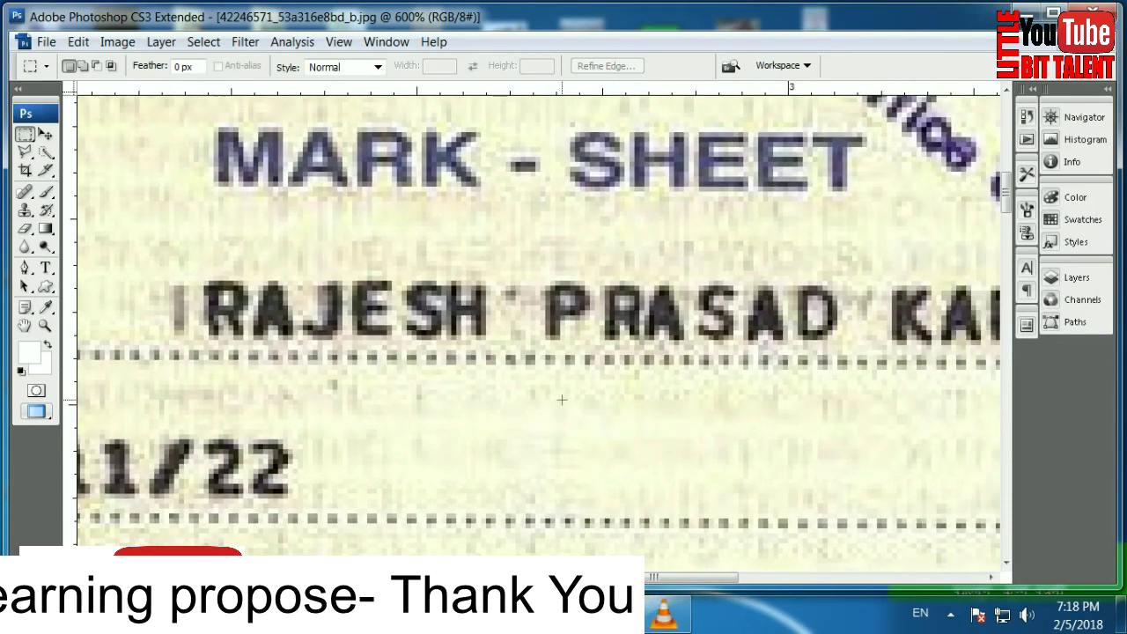
{"action": "left_click", "coordinate": [503, 414]}
{"action": "left_click_drag", "start_coordinate": [503, 408], "coordinate": [499, 397]}
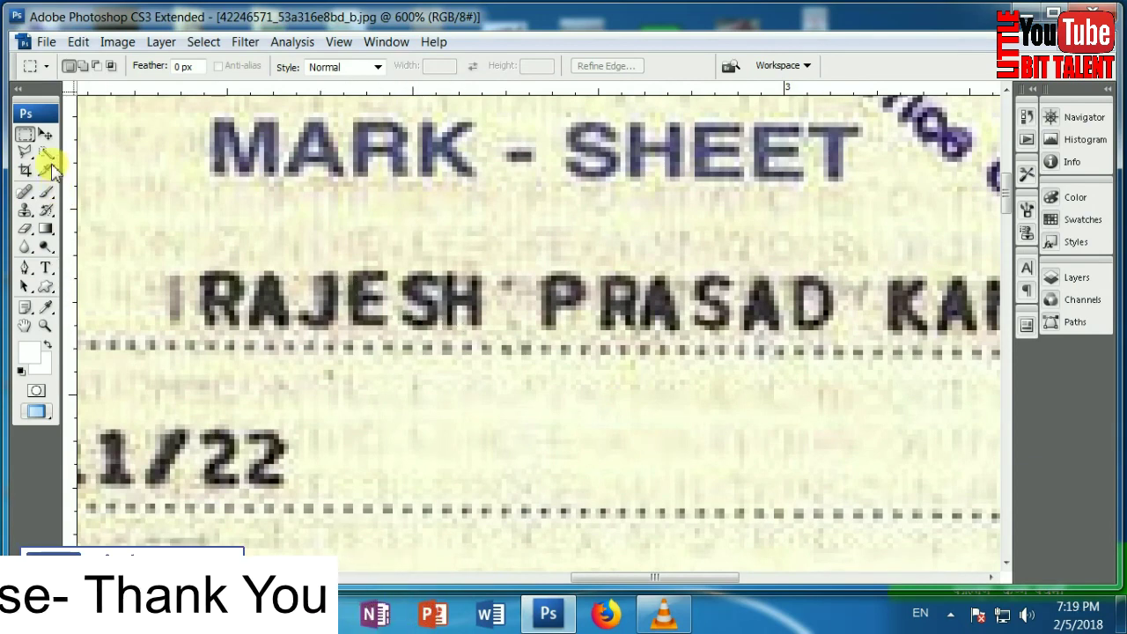
{"action": "left_click", "coordinate": [21, 137]}
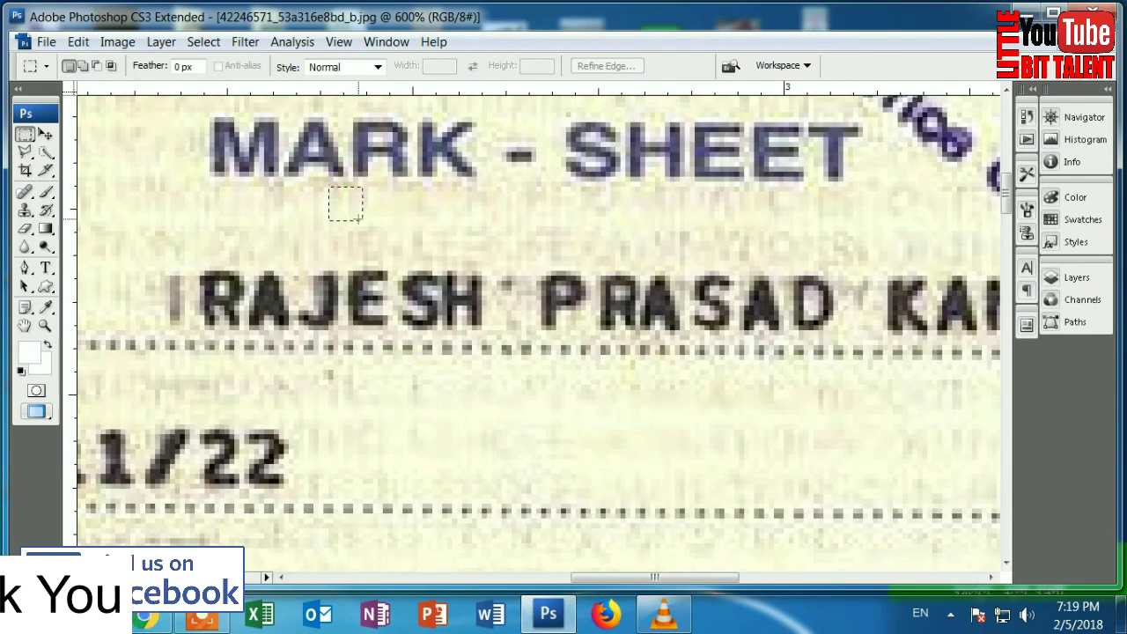
- Try moving a blank paper strip from above the name over it, undoing the misplaced moves
{"action": "left_click", "coordinate": [342, 221]}
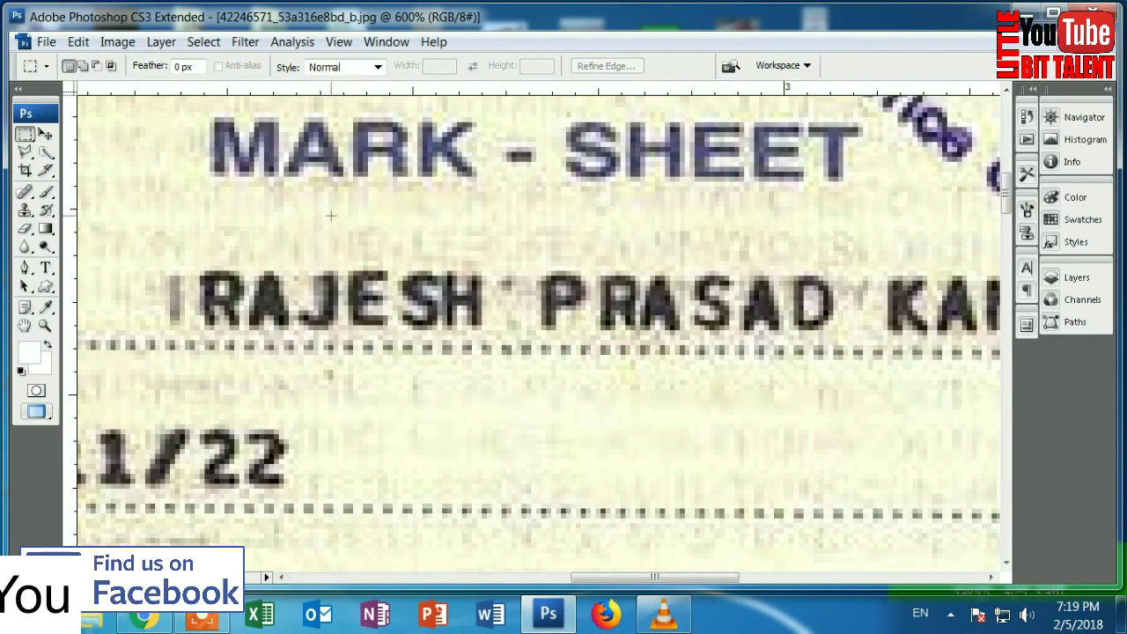
{"action": "left_click_drag", "start_coordinate": [419, 253], "coordinate": [509, 259]}
{"action": "left_click_drag", "start_coordinate": [522, 260], "coordinate": [522, 263]}
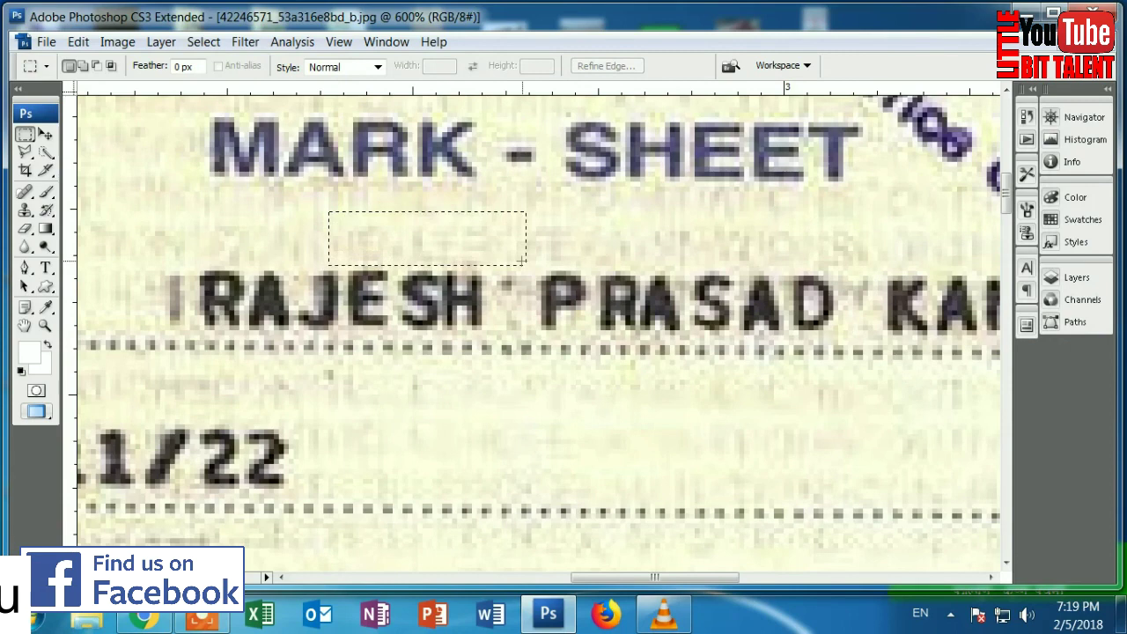
{"action": "left_click", "coordinate": [48, 135]}
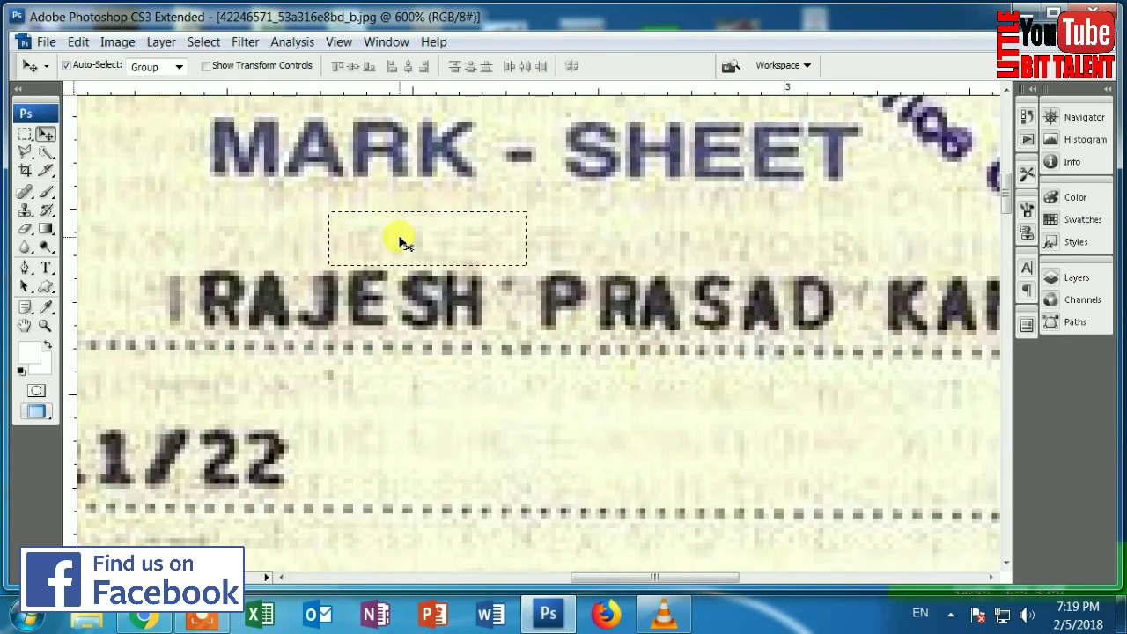
{"action": "left_click_drag", "start_coordinate": [399, 240], "coordinate": [368, 302]}
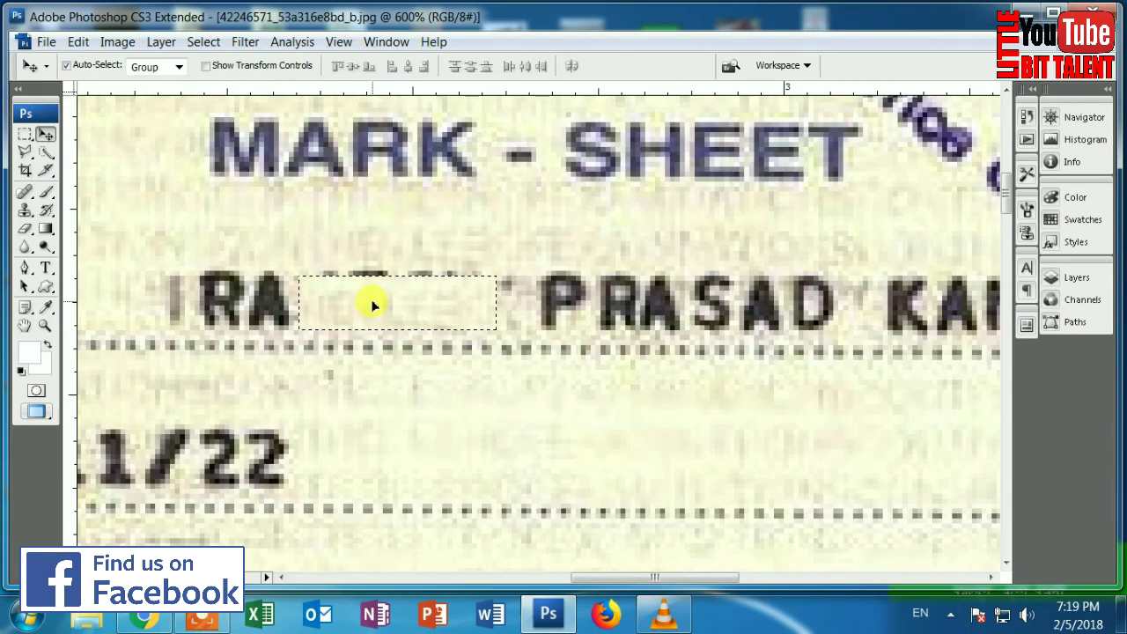
{"action": "key", "text": "ctrl+z"}
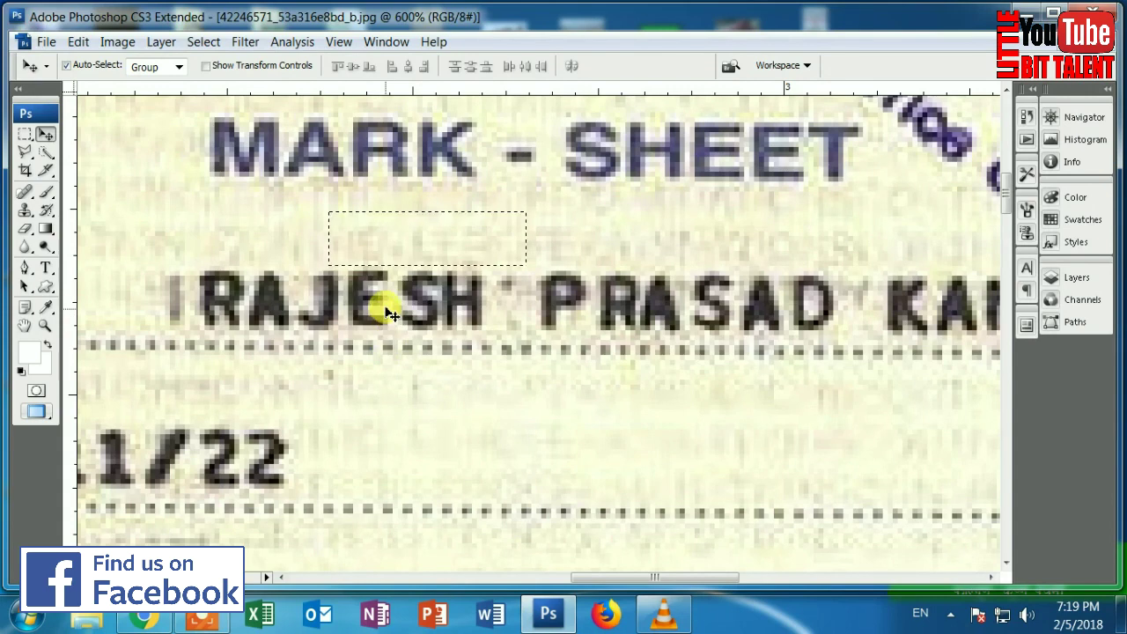
{"action": "mouse_move", "coordinate": [396, 246]}
{"action": "left_mouse_down"}
{"action": "mouse_move", "coordinate": [378, 269]}
{"action": "mouse_move", "coordinate": [373, 320]}
{"action": "mouse_move", "coordinate": [424, 268]}
{"action": "left_mouse_up"}
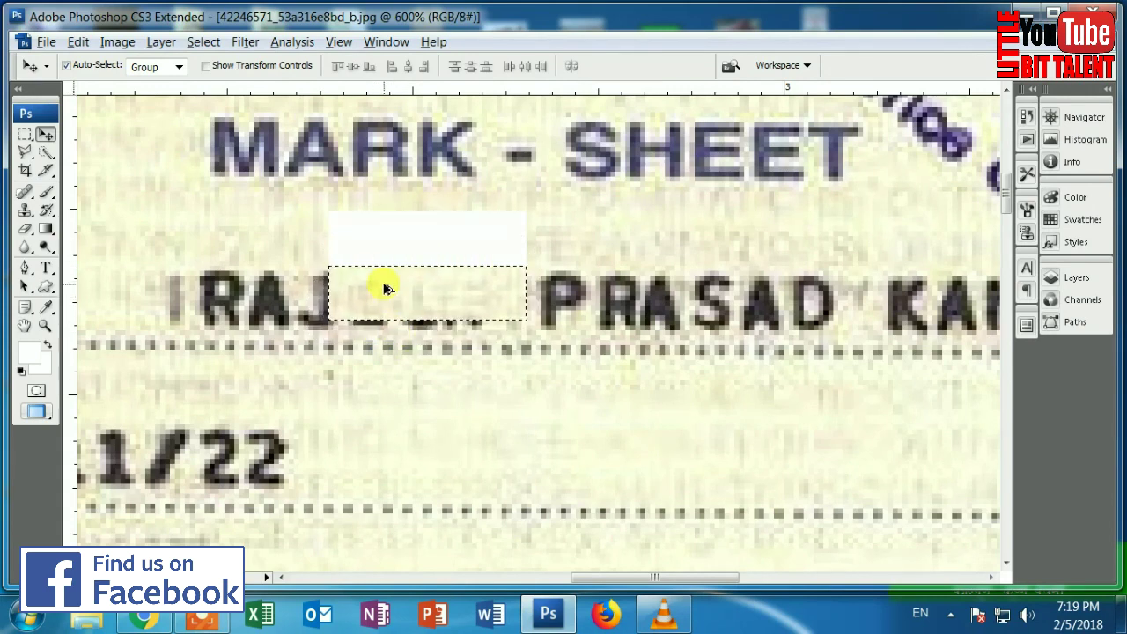
{"action": "key", "text": "ctrl+alt+z"}
{"action": "key", "text": "ctrl+alt+z"}
- Restart the blank-strip selection and bring the heading and name back into view
{"action": "left_click", "coordinate": [25, 134]}
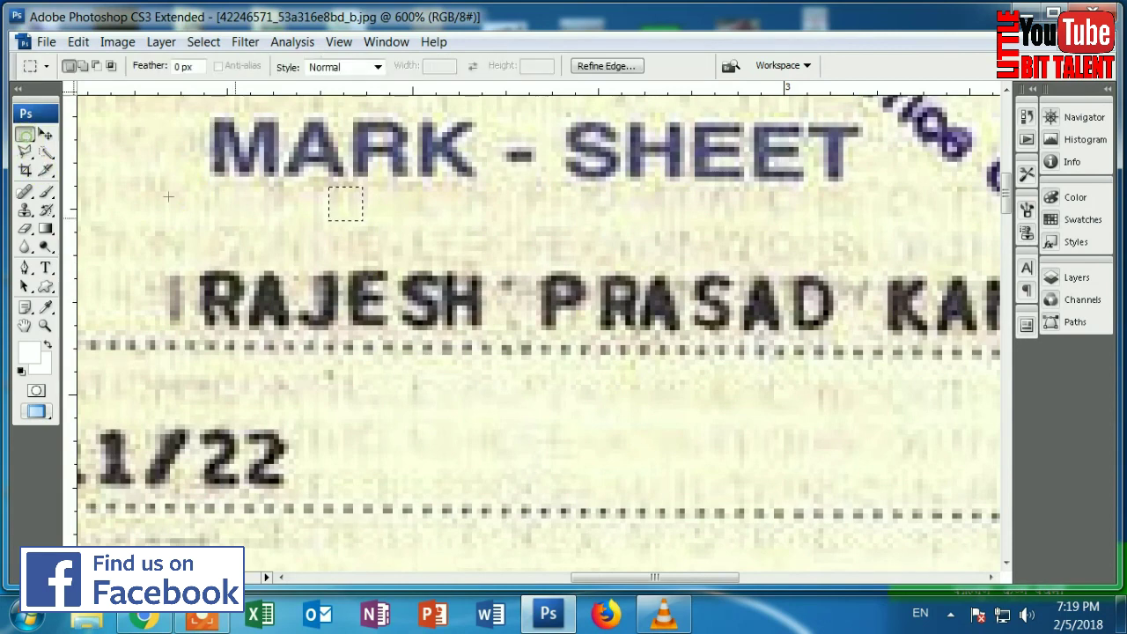
{"action": "left_click", "coordinate": [366, 228]}
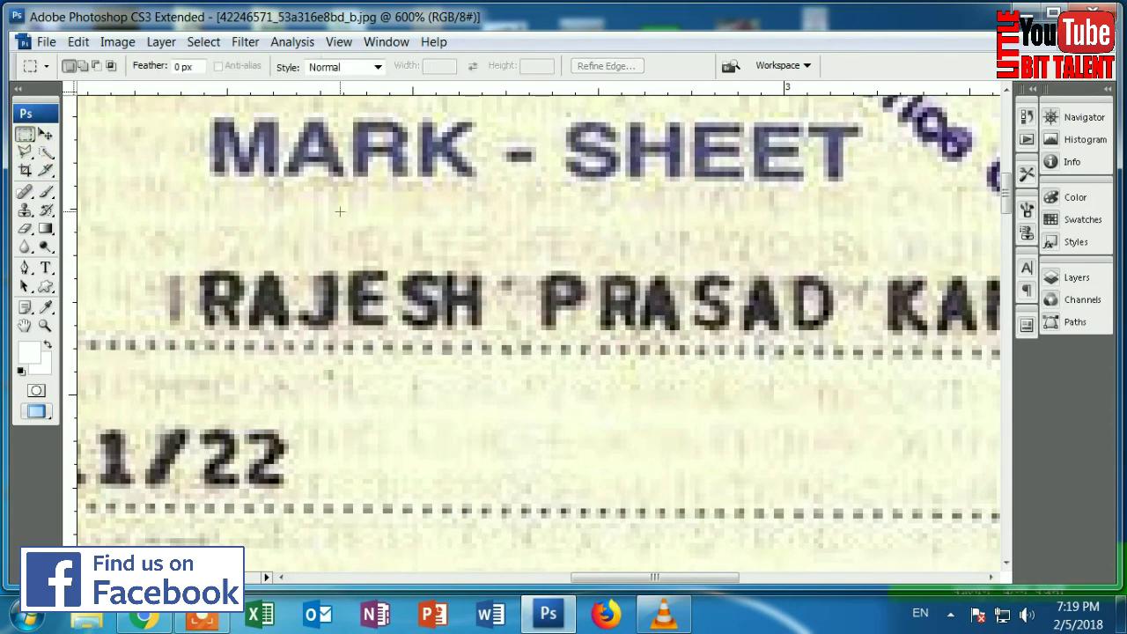
{"action": "left_click_drag", "start_coordinate": [485, 269], "coordinate": [510, 263]}
{"action": "scroll", "coordinate": [535, 293], "scroll_direction": "down", "scroll_amount": 5}
{"action": "scroll", "coordinate": [534, 294], "scroll_direction": "right", "scroll_amount": 4}
{"action": "scroll", "coordinate": [787, 276], "scroll_direction": "down", "scroll_amount": 2}
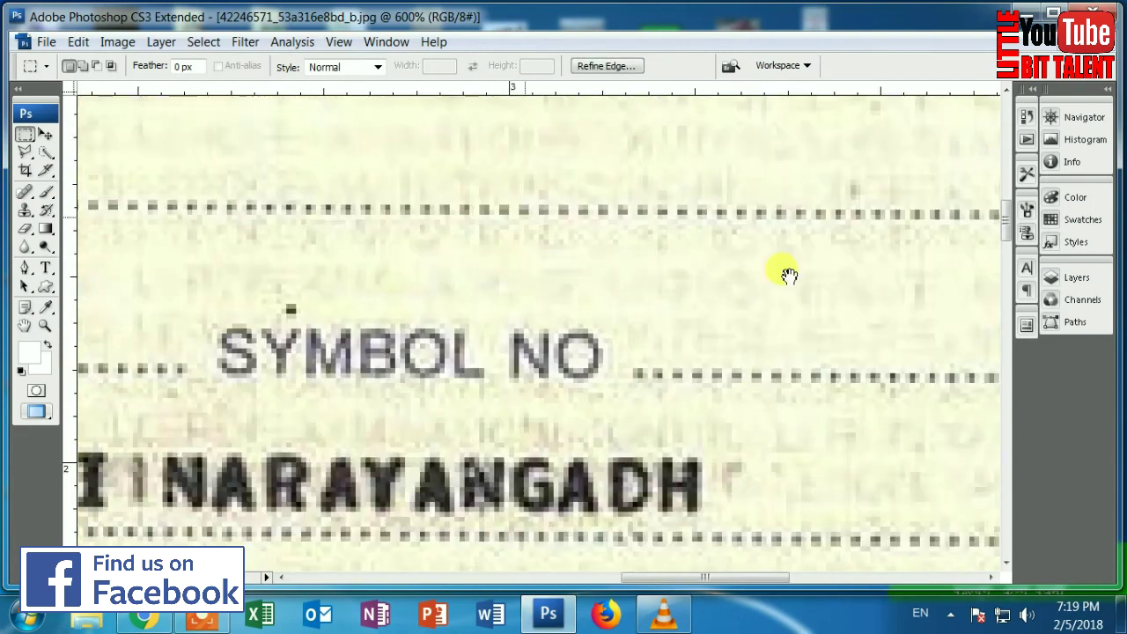
{"action": "scroll", "coordinate": [702, 274], "scroll_direction": "up", "scroll_amount": 3}
{"action": "scroll", "coordinate": [649, 327], "scroll_direction": "up", "scroll_amount": 2}
{"action": "scroll", "coordinate": [649, 327], "scroll_direction": "left", "scroll_amount": 2}
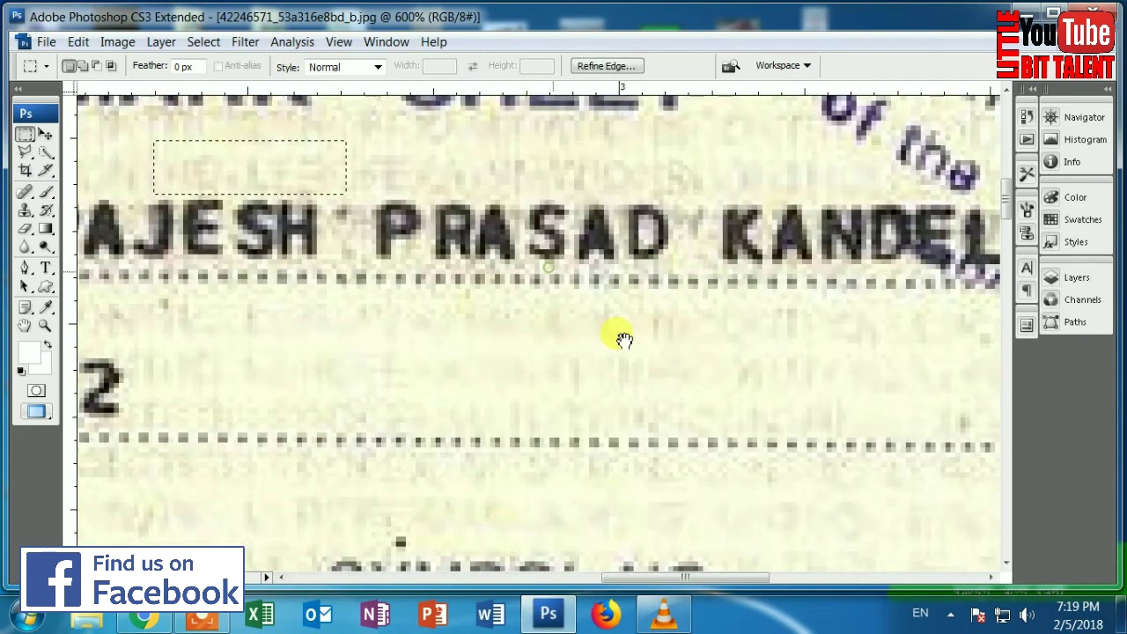
{"action": "left_click_drag", "start_coordinate": [623, 339], "coordinate": [684, 372]}
{"action": "left_click_drag", "start_coordinate": [629, 344], "coordinate": [672, 358]}
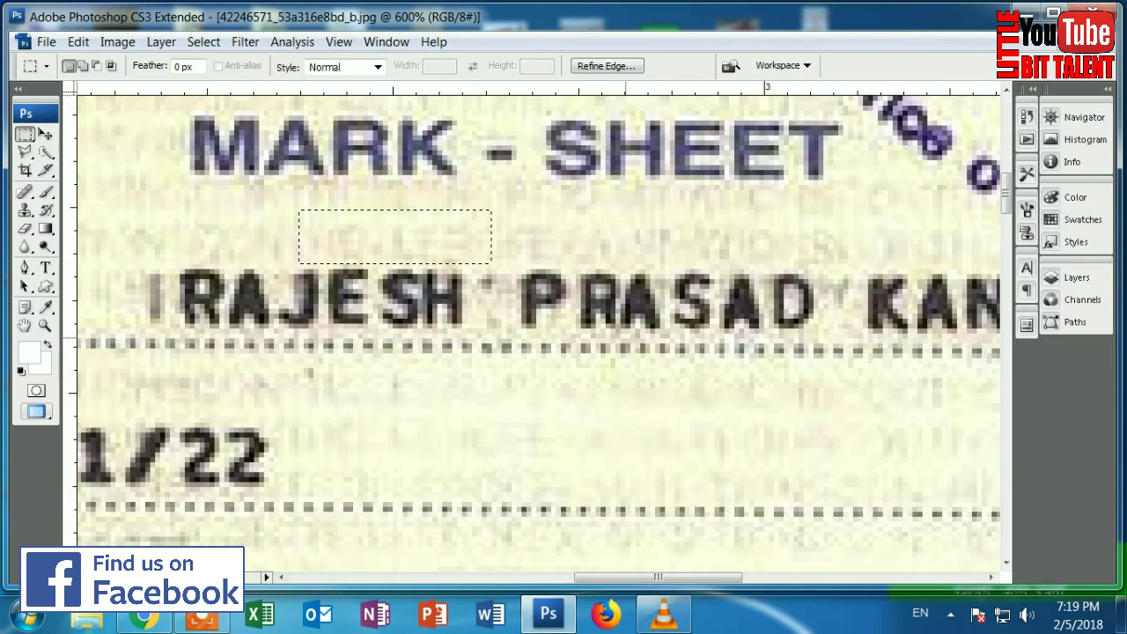
{"action": "left_click", "coordinate": [535, 225]}
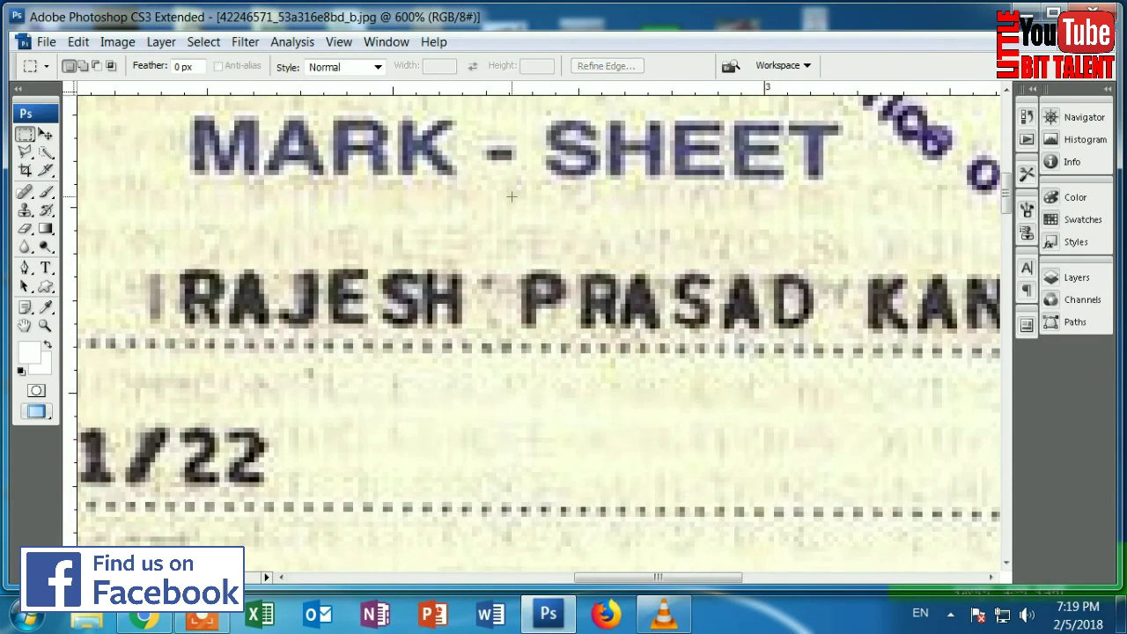
- Drag a wide blank paper patch along the name, covering the first word's end, middle word and most of the surname
{"action": "left_click_drag", "start_coordinate": [628, 262], "coordinate": [759, 263]}
{"action": "left_click", "coordinate": [44, 134]}
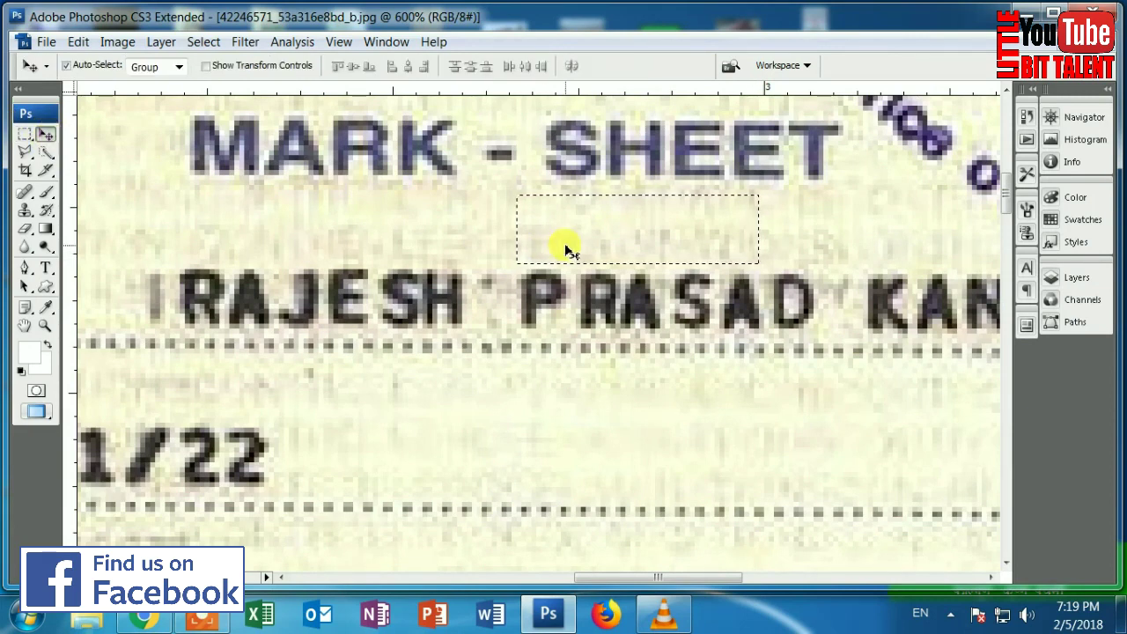
{"action": "mouse_move", "coordinate": [566, 244]}
{"action": "left_mouse_down"}
{"action": "mouse_move", "coordinate": [446, 253]}
{"action": "mouse_move", "coordinate": [321, 317]}
{"action": "left_mouse_up"}
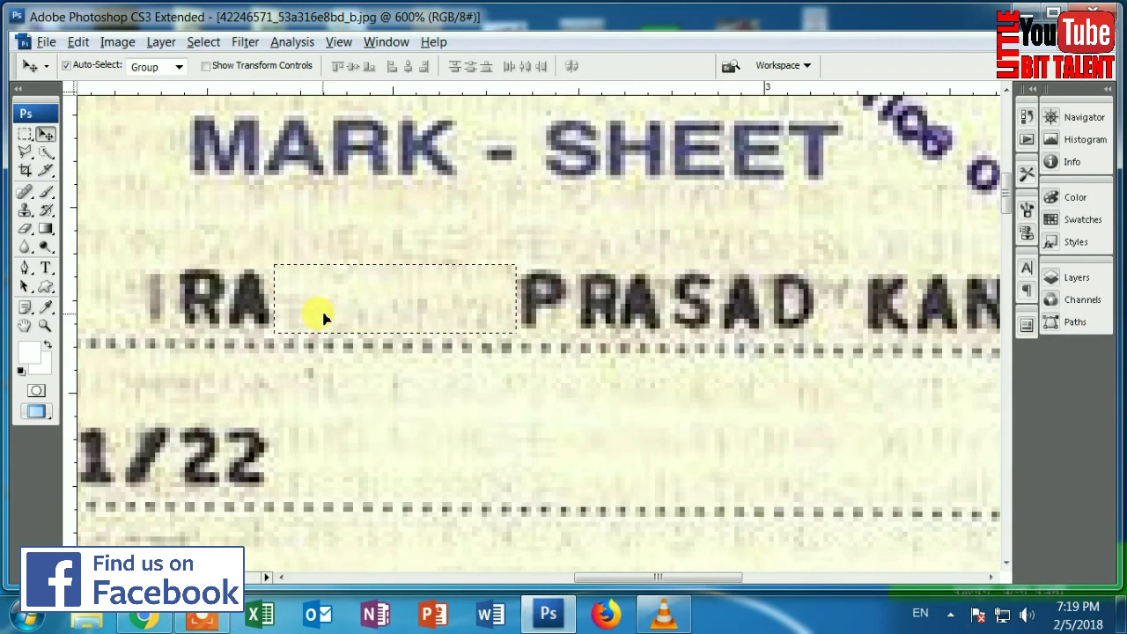
{"action": "left_click_drag", "start_coordinate": [323, 317], "coordinate": [636, 309]}
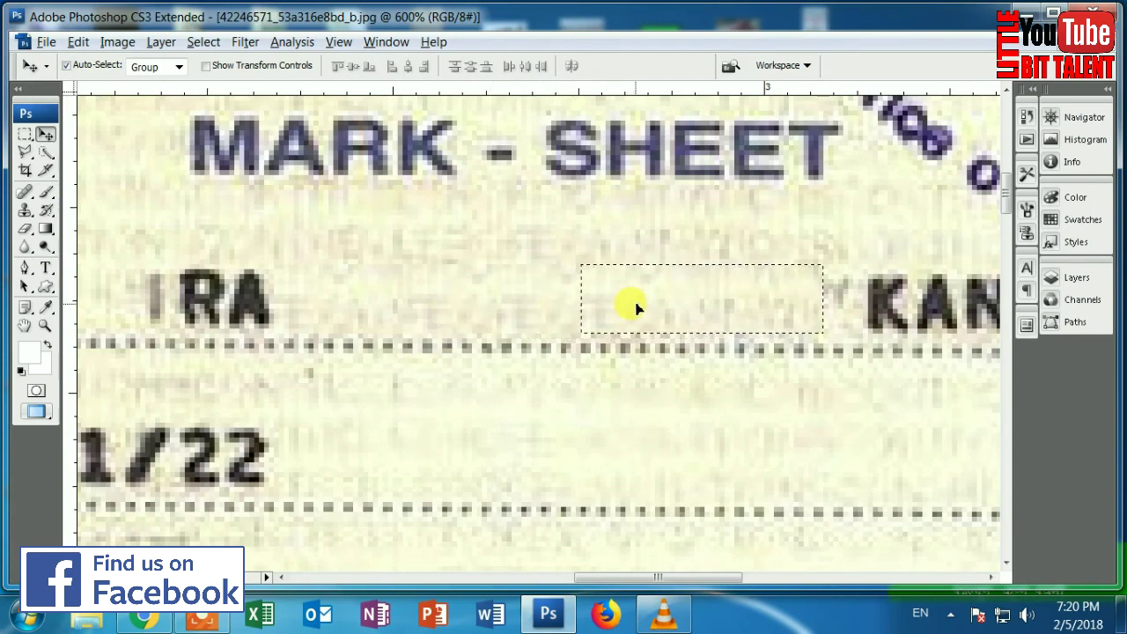
{"action": "left_click_drag", "start_coordinate": [755, 327], "coordinate": [554, 335]}
{"action": "left_click_drag", "start_coordinate": [645, 317], "coordinate": [788, 309]}
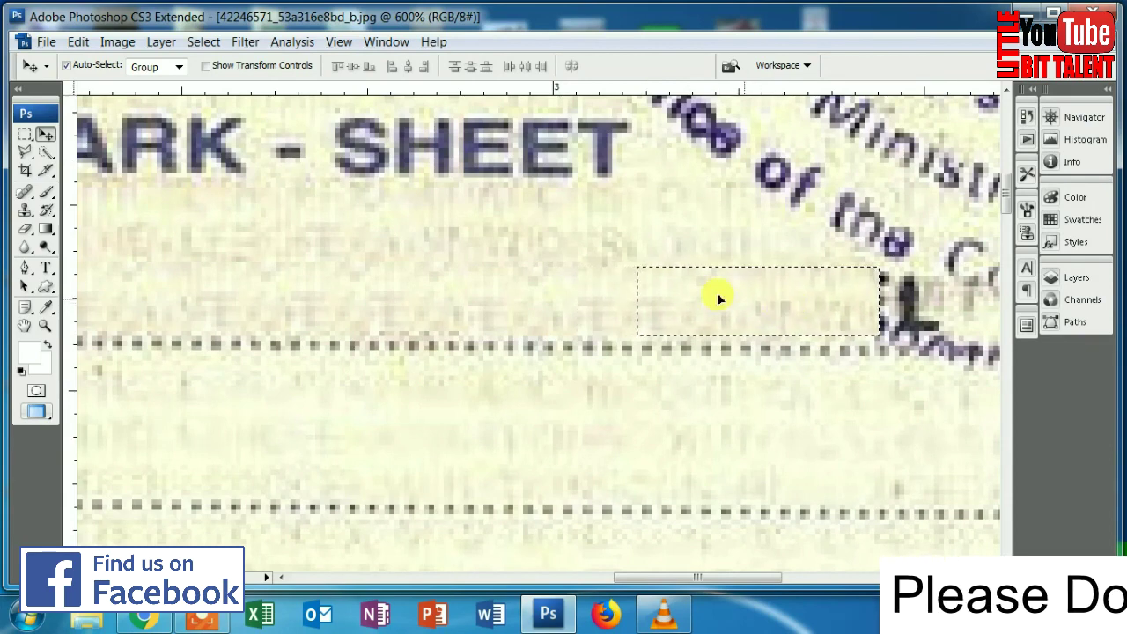
{"action": "key", "text": "alt+space"}
- Zoom out to 300%, then back in to inspect the edited name line closely
{"action": "left_click", "coordinate": [685, 319], "text": "alt"}
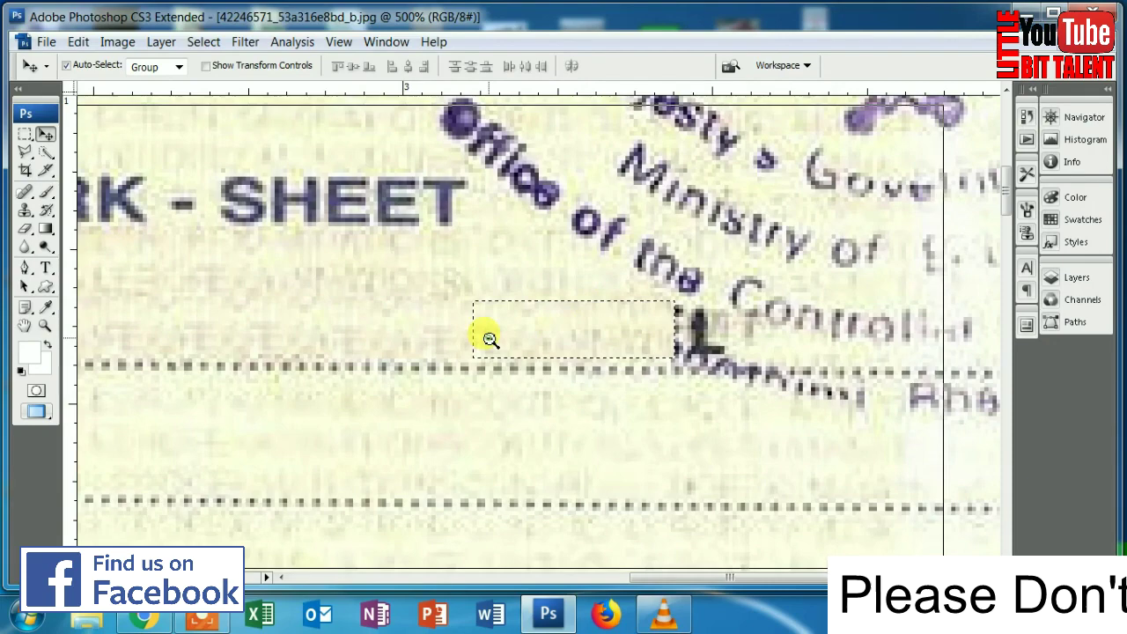
{"action": "left_click", "coordinate": [642, 365], "text": "alt"}
{"action": "left_click", "coordinate": [515, 374]}
{"action": "left_click", "coordinate": [511, 405], "text": "alt"}
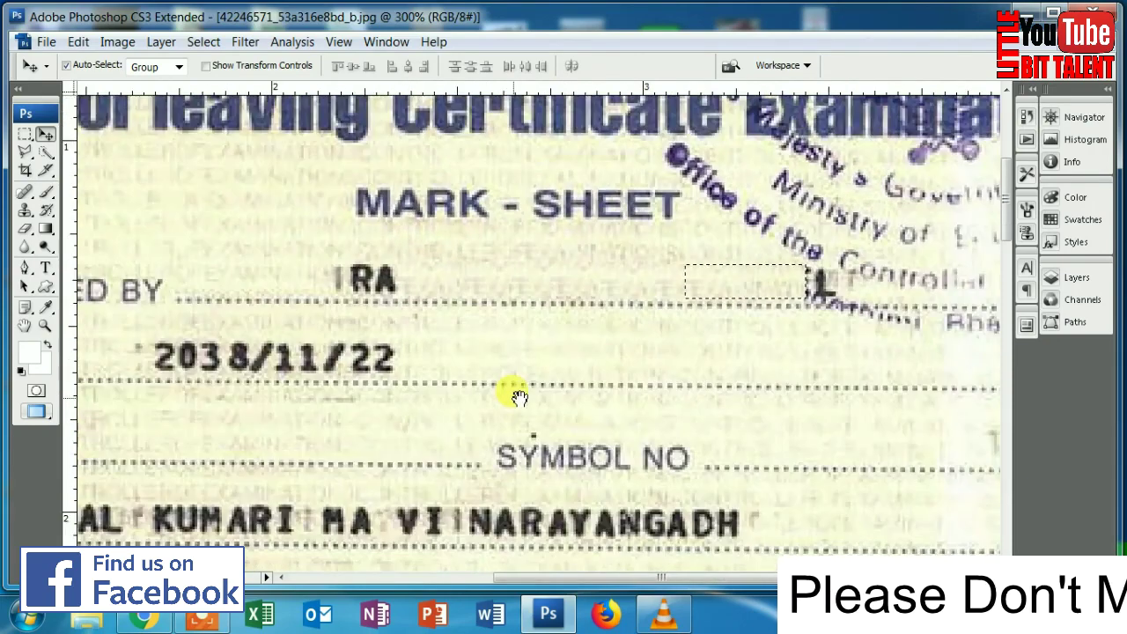
{"action": "left_click_drag", "start_coordinate": [510, 395], "coordinate": [594, 322]}
{"action": "left_click_drag", "start_coordinate": [583, 282], "coordinate": [569, 430]}
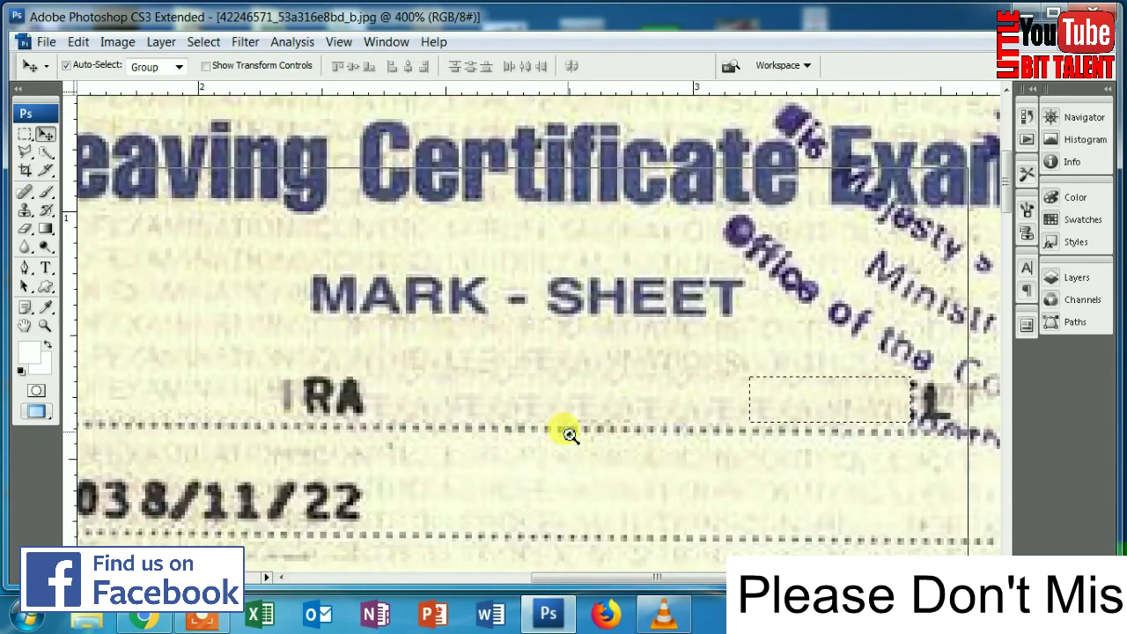
{"action": "left_click", "coordinate": [569, 431]}
{"action": "mouse_move", "coordinate": [711, 423]}
{"action": "left_mouse_down"}
{"action": "mouse_move", "coordinate": [665, 398]}
{"action": "mouse_move", "coordinate": [614, 402]}
{"action": "left_mouse_up"}
{"action": "left_click", "coordinate": [665, 398], "text": "alt"}
- Move the blank paper patch over the dark mark beside the stamp and deselect it
{"action": "left_click", "coordinate": [607, 346], "text": "alt"}
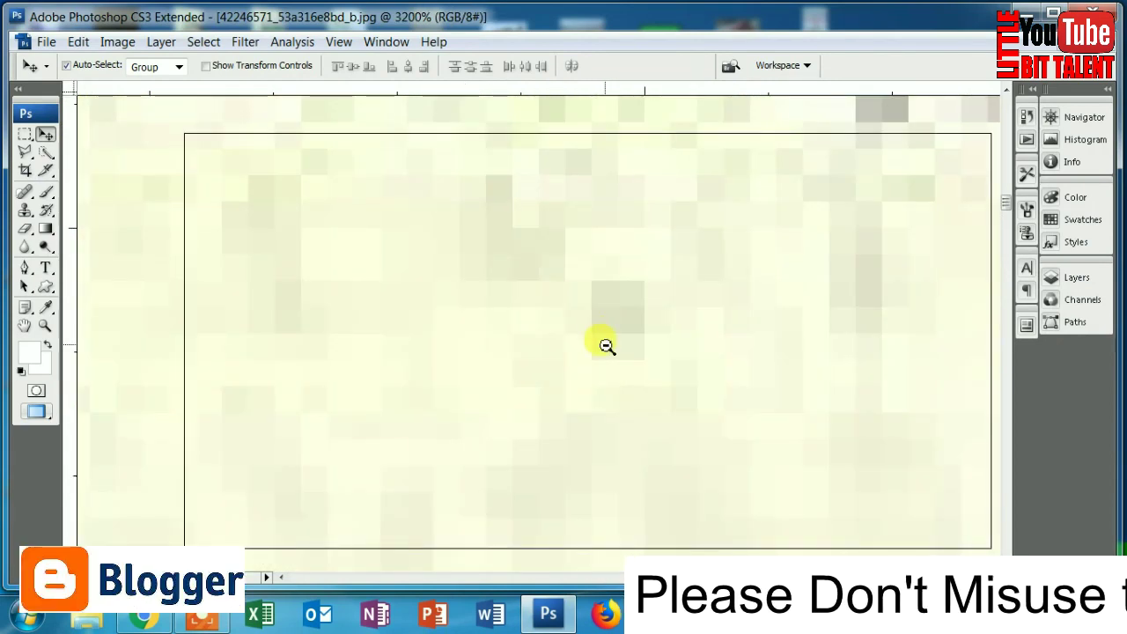
{"action": "left_click", "coordinate": [607, 346], "text": "alt"}
{"action": "left_click", "coordinate": [606, 346], "text": "alt"}
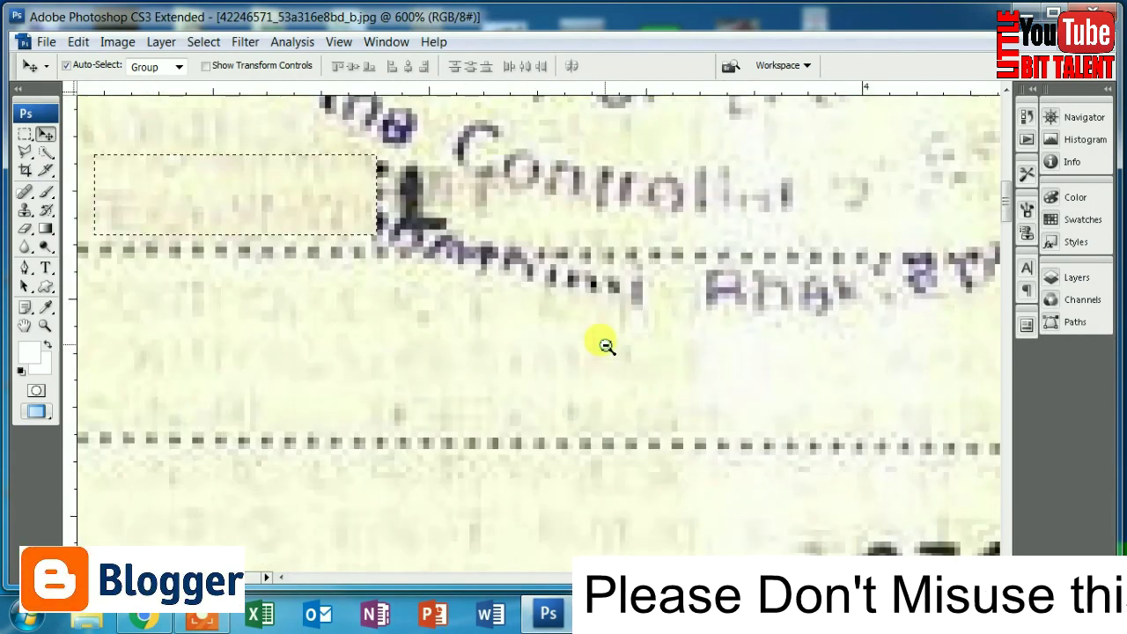
{"action": "left_click", "coordinate": [607, 346], "text": "alt"}
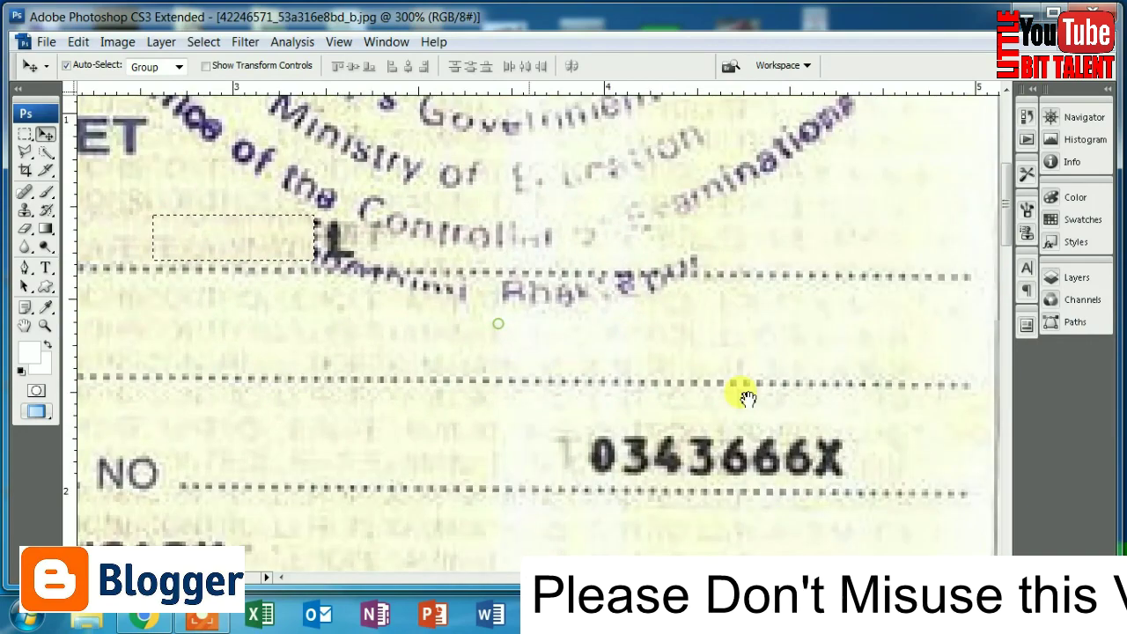
{"action": "left_click", "coordinate": [747, 398], "text": "alt"}
{"action": "left_click", "coordinate": [573, 328]}
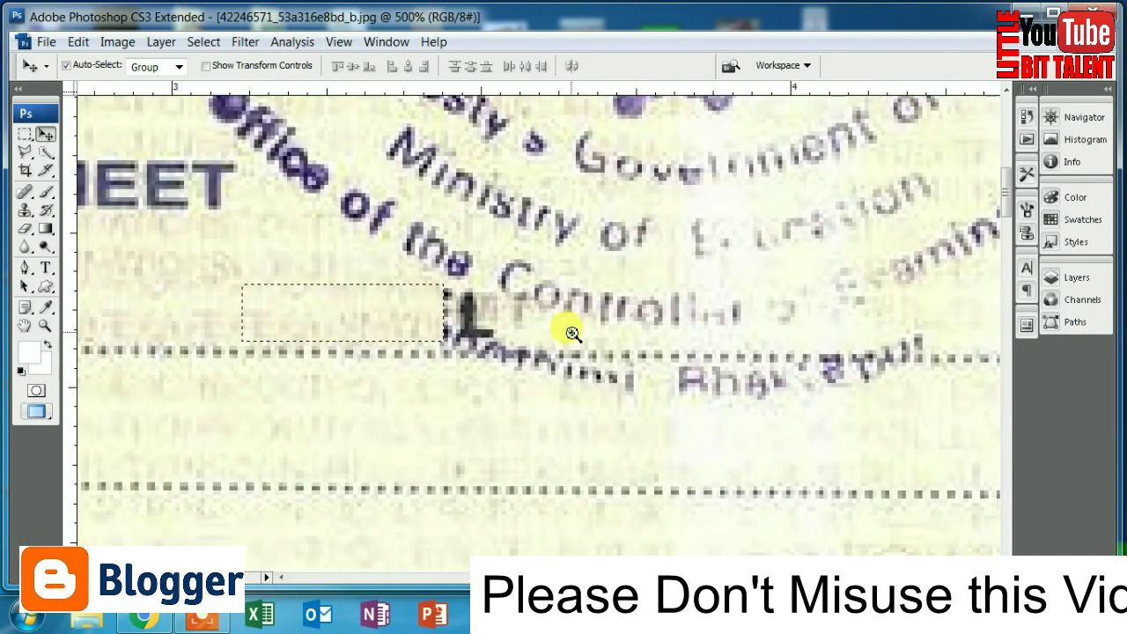
{"action": "left_click", "coordinate": [573, 333]}
{"action": "left_click_drag", "start_coordinate": [513, 381], "coordinate": [606, 418]}
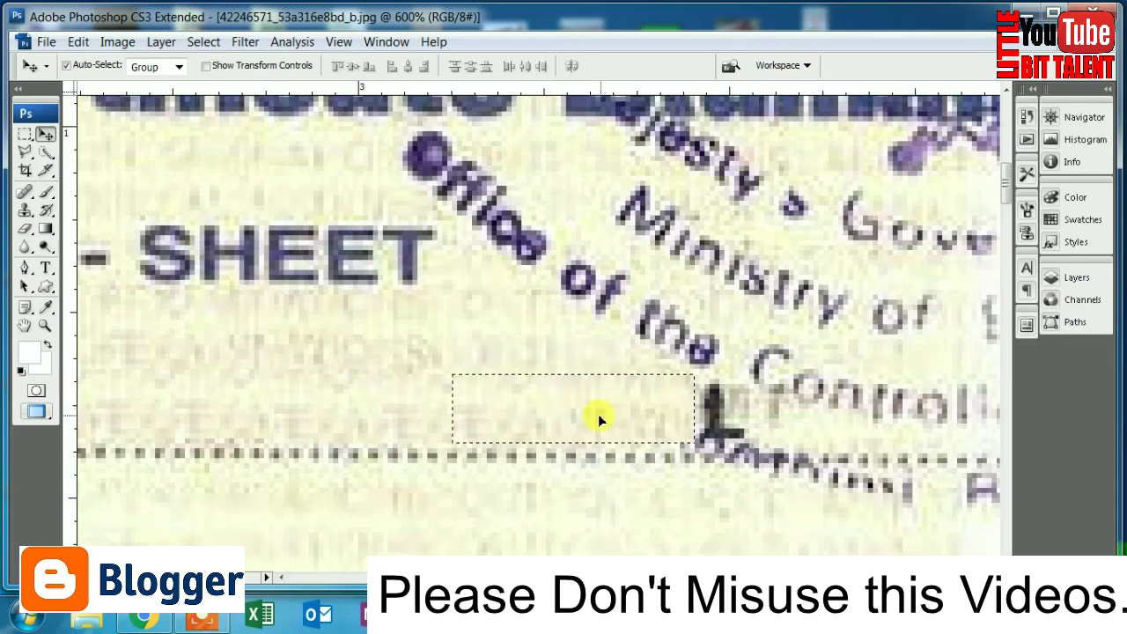
{"action": "key", "text": "ctrl+d"}
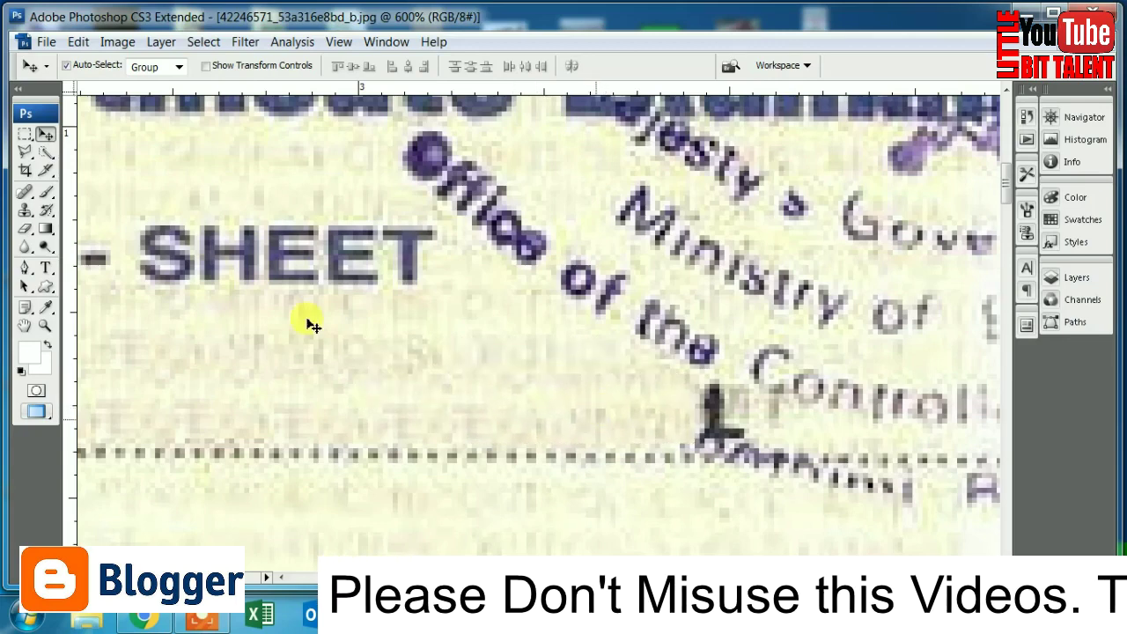
{"action": "left_click", "coordinate": [46, 267]}
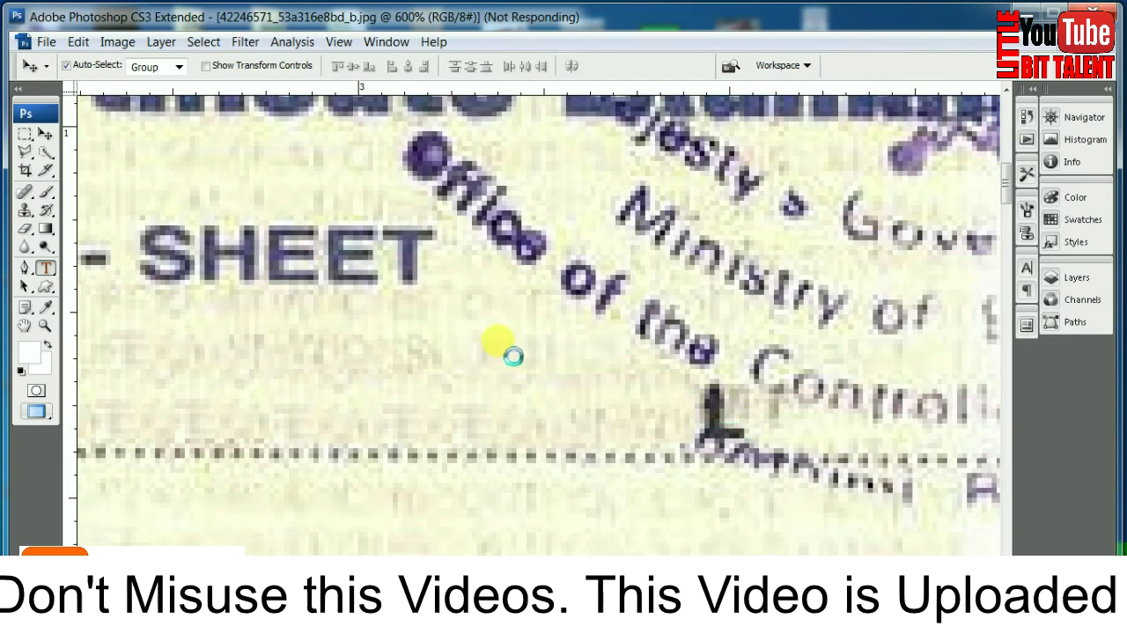
{"action": "left_click", "coordinate": [26, 139]}
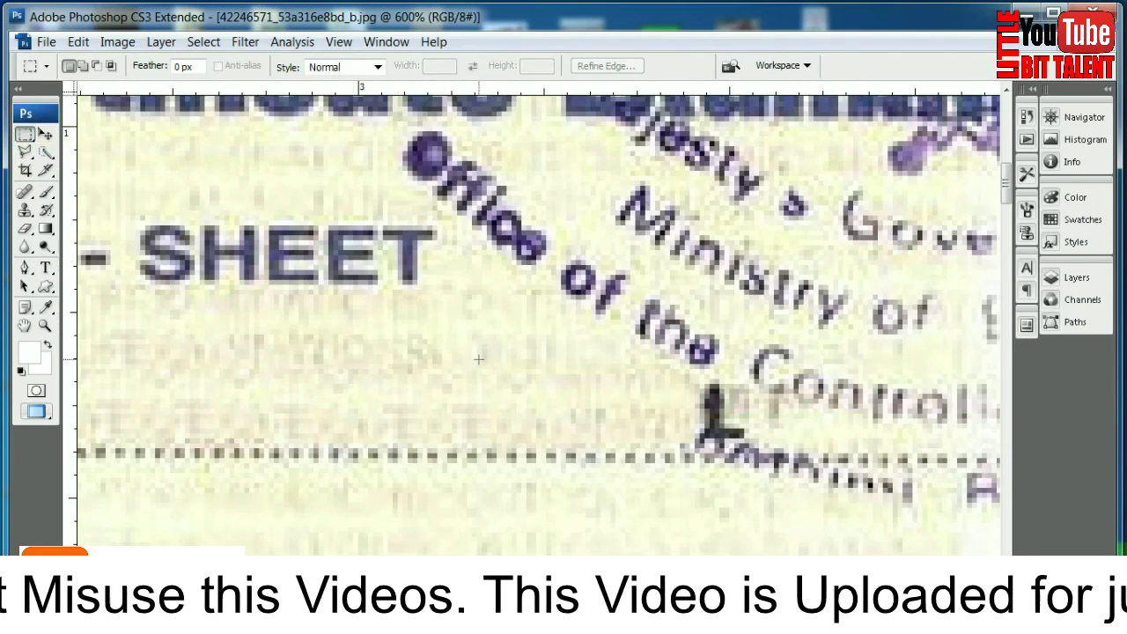
- Cover the dark L-shaped mark beside the seal with a strip of blank paper
{"action": "left_click_drag", "start_coordinate": [548, 372], "coordinate": [590, 368]}
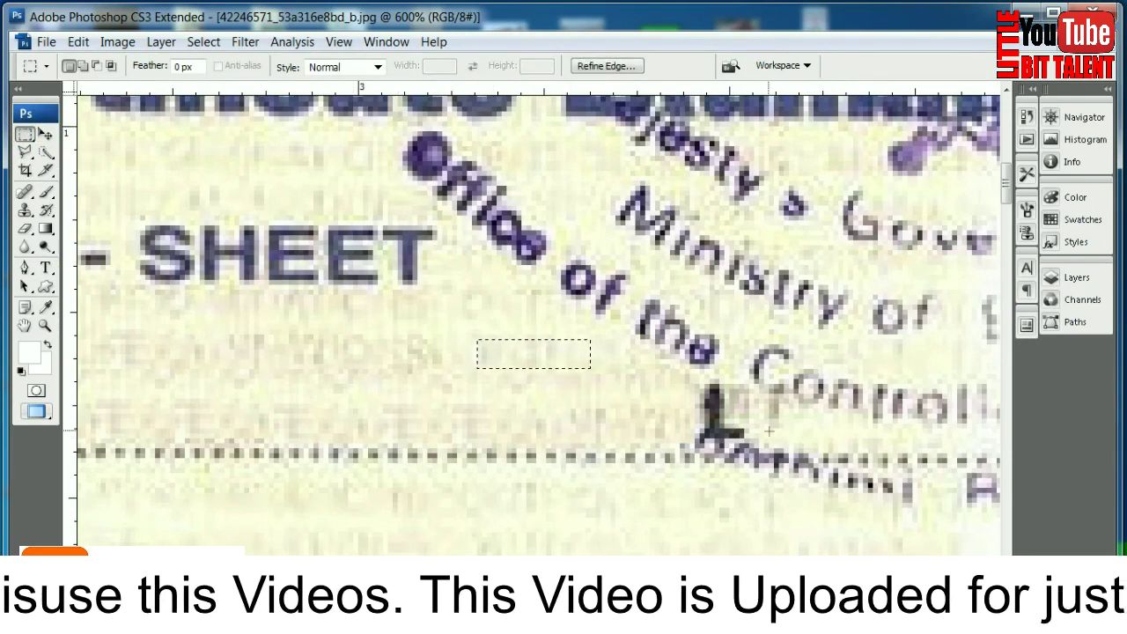
{"action": "left_click", "coordinate": [45, 134]}
{"action": "mouse_move", "coordinate": [531, 359]}
{"action": "left_mouse_down"}
{"action": "mouse_move", "coordinate": [702, 434]}
{"action": "mouse_move", "coordinate": [673, 417]}
{"action": "mouse_move", "coordinate": [678, 396]}
{"action": "mouse_move", "coordinate": [700, 416]}
{"action": "left_mouse_up"}
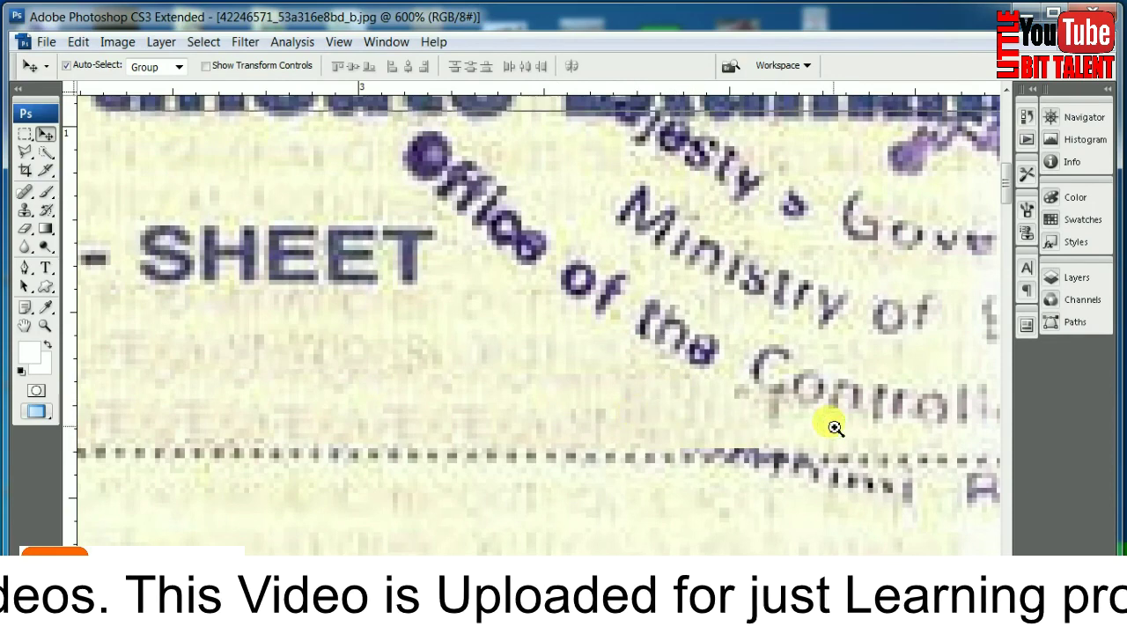
{"action": "left_click", "coordinate": [810, 423], "text": "ctrl"}
{"action": "left_click", "coordinate": [656, 416], "text": "ctrl+alt"}
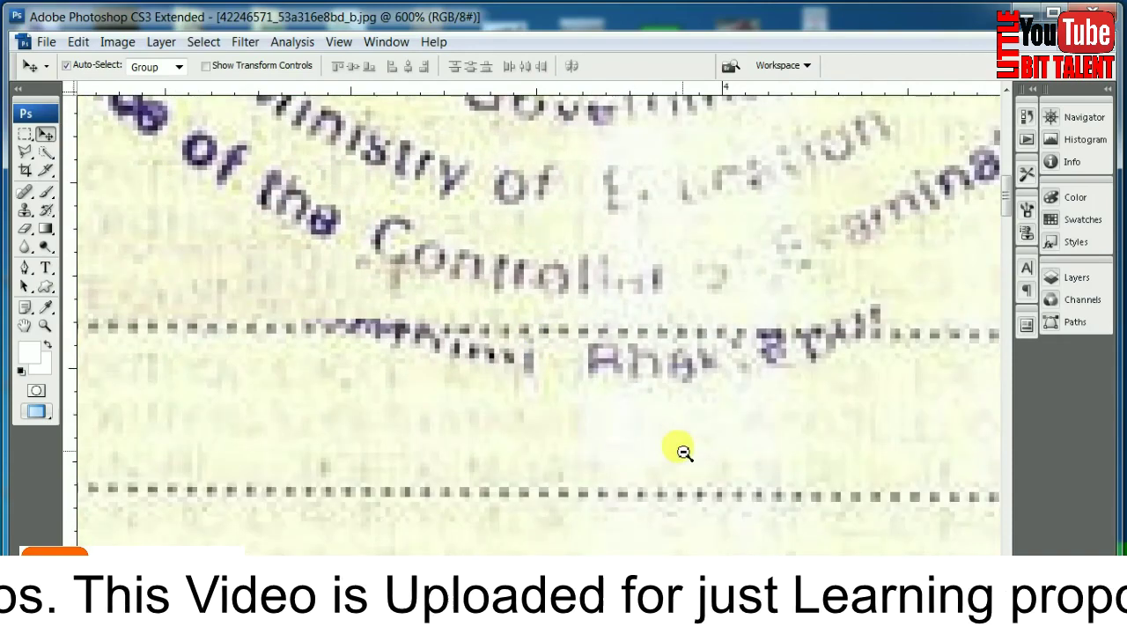
{"action": "left_click", "coordinate": [681, 452], "text": "ctrl+alt"}
- Navigate from the MARK - SHEET heading down to a close view of the name line
{"action": "left_click_drag", "start_coordinate": [456, 276], "coordinate": [712, 364]}
{"action": "left_click_drag", "start_coordinate": [352, 450], "coordinate": [586, 372]}
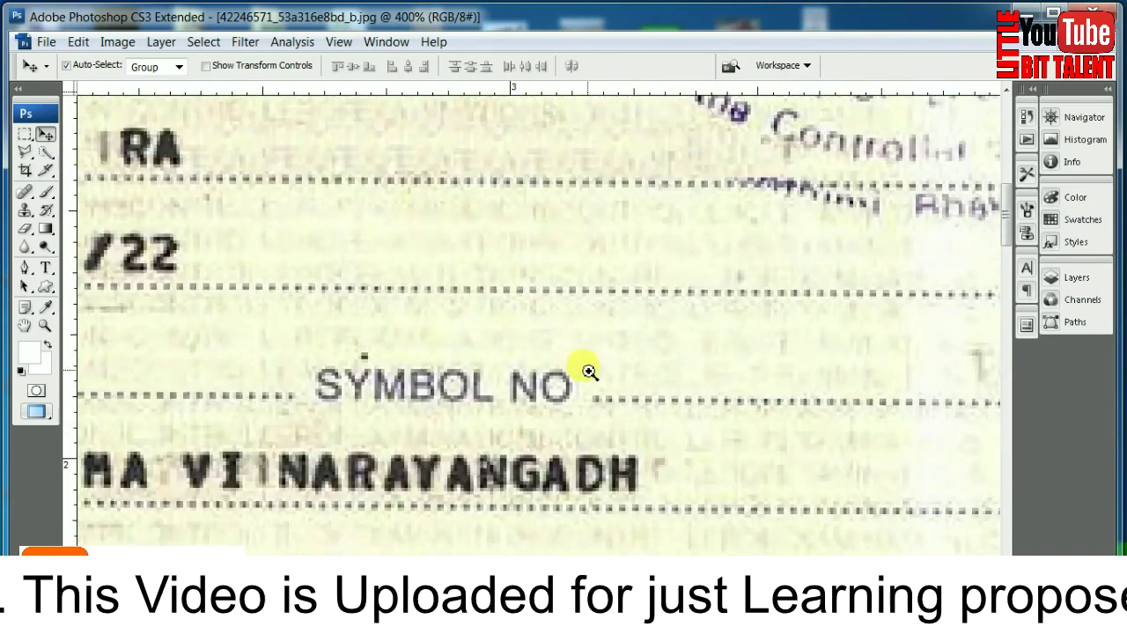
{"action": "left_click", "coordinate": [724, 476], "text": "ctrl+alt"}
{"action": "left_click_drag", "start_coordinate": [429, 258], "coordinate": [608, 454]}
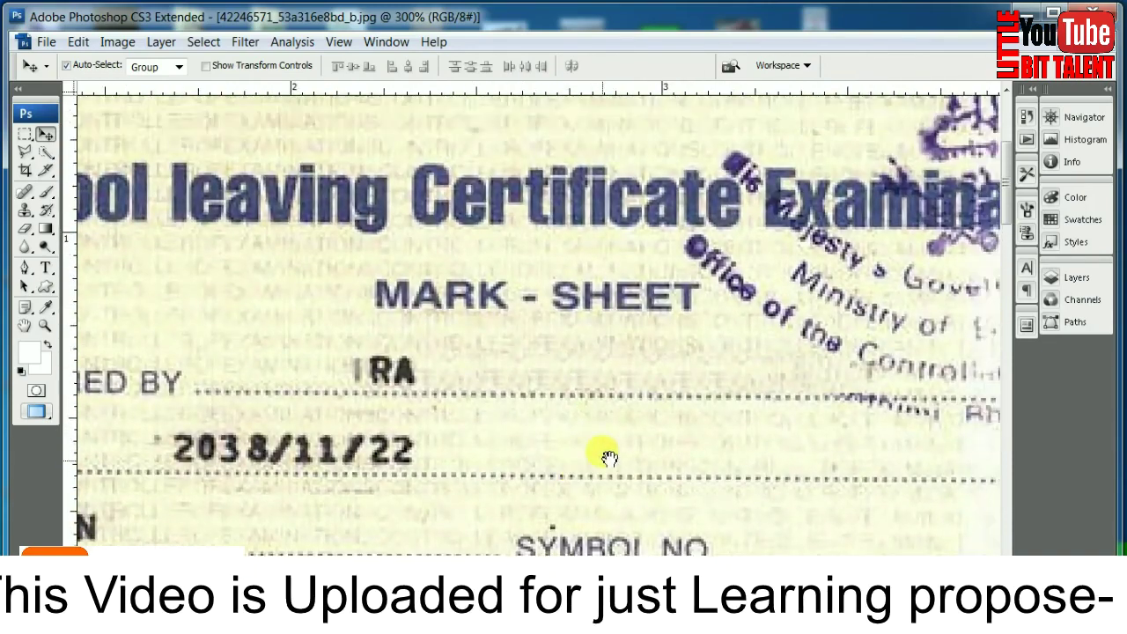
{"action": "left_click", "coordinate": [609, 456], "text": "ctrl"}
{"action": "left_click_drag", "start_coordinate": [355, 354], "coordinate": [496, 428]}
{"action": "mouse_move", "coordinate": [429, 315]}
{"action": "left_mouse_down"}
{"action": "mouse_move", "coordinate": [456, 359]}
{"action": "mouse_move", "coordinate": [520, 410]}
{"action": "mouse_move", "coordinate": [398, 356]}
{"action": "left_mouse_up"}
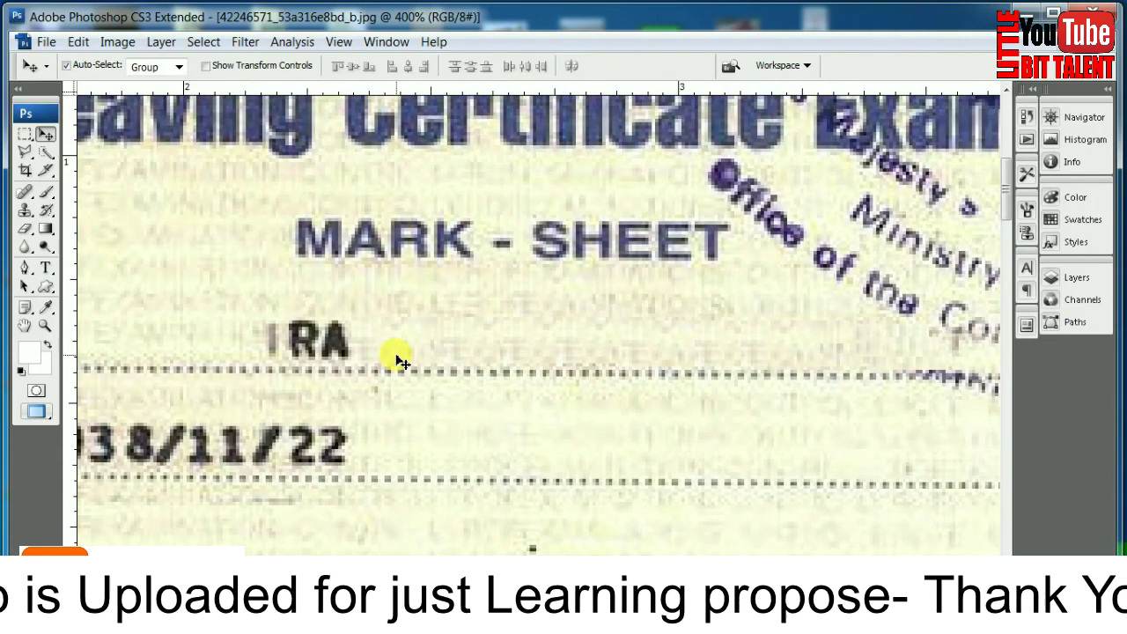
{"action": "left_click_drag", "start_coordinate": [384, 368], "coordinate": [377, 381]}
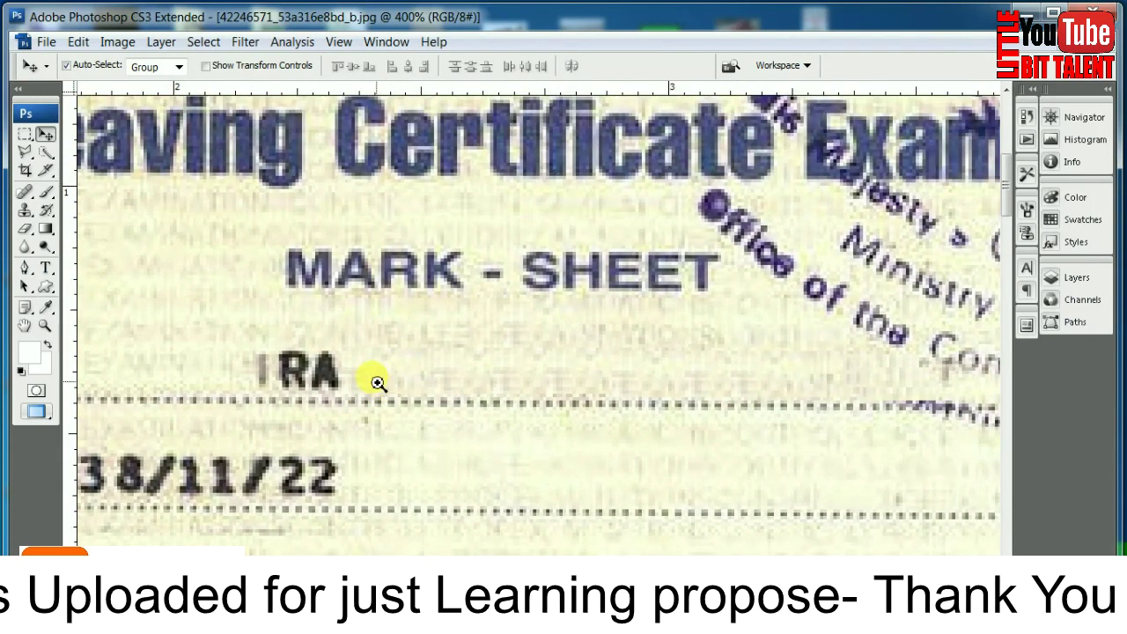
{"action": "left_click", "coordinate": [376, 382], "text": "ctrl"}
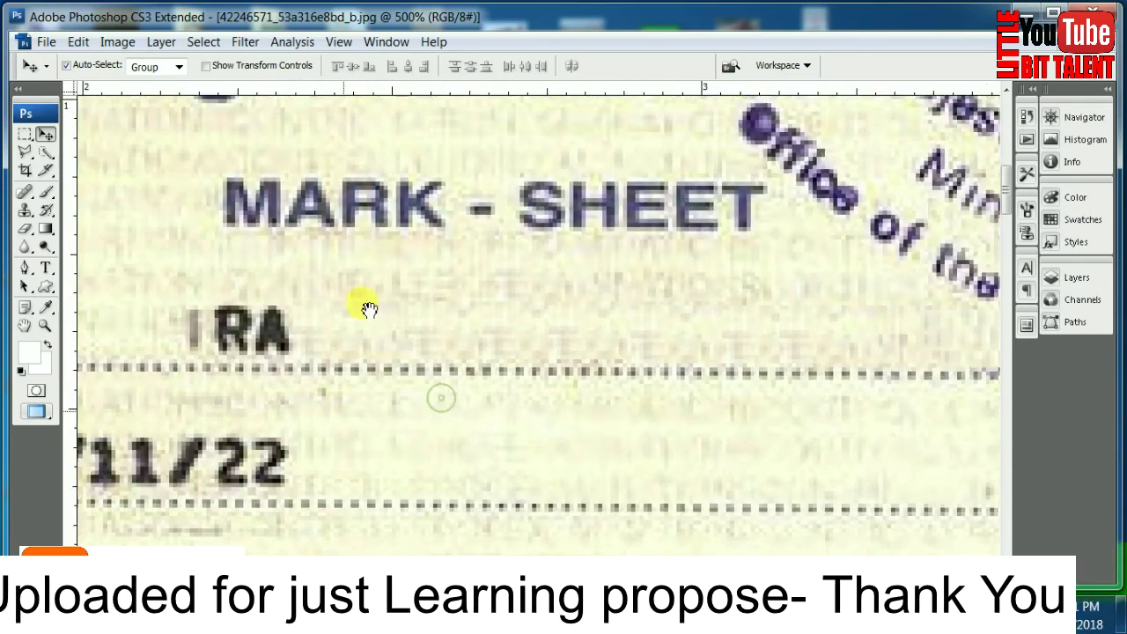
{"action": "left_click", "coordinate": [46, 211]}
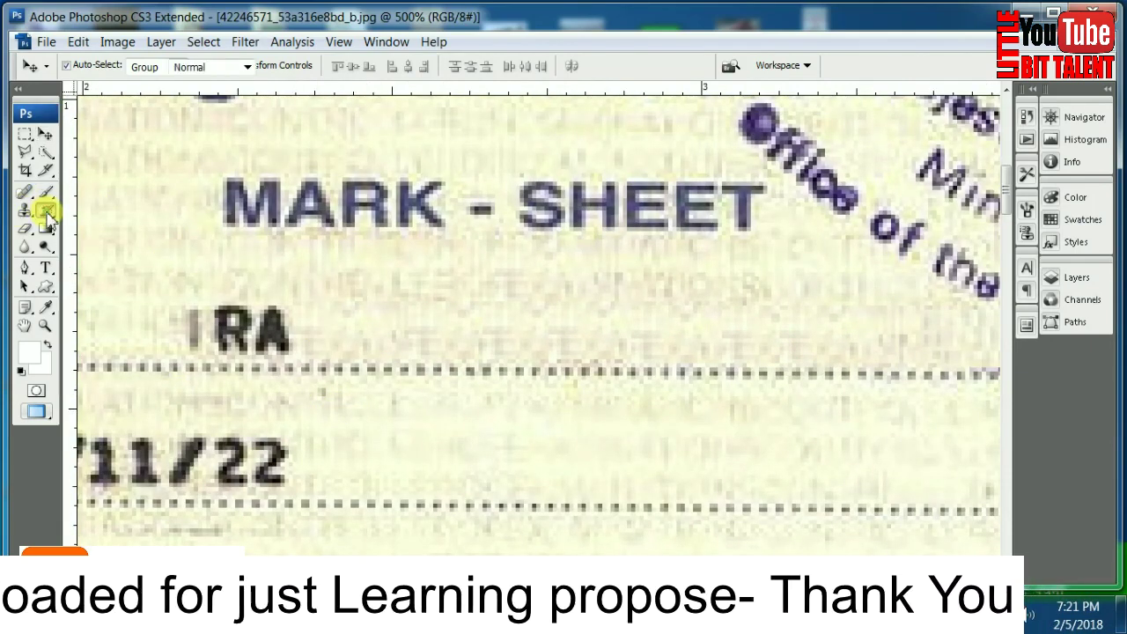
- Shrink the painting brush down to about 25 px
{"action": "left_click", "coordinate": [124, 210]}
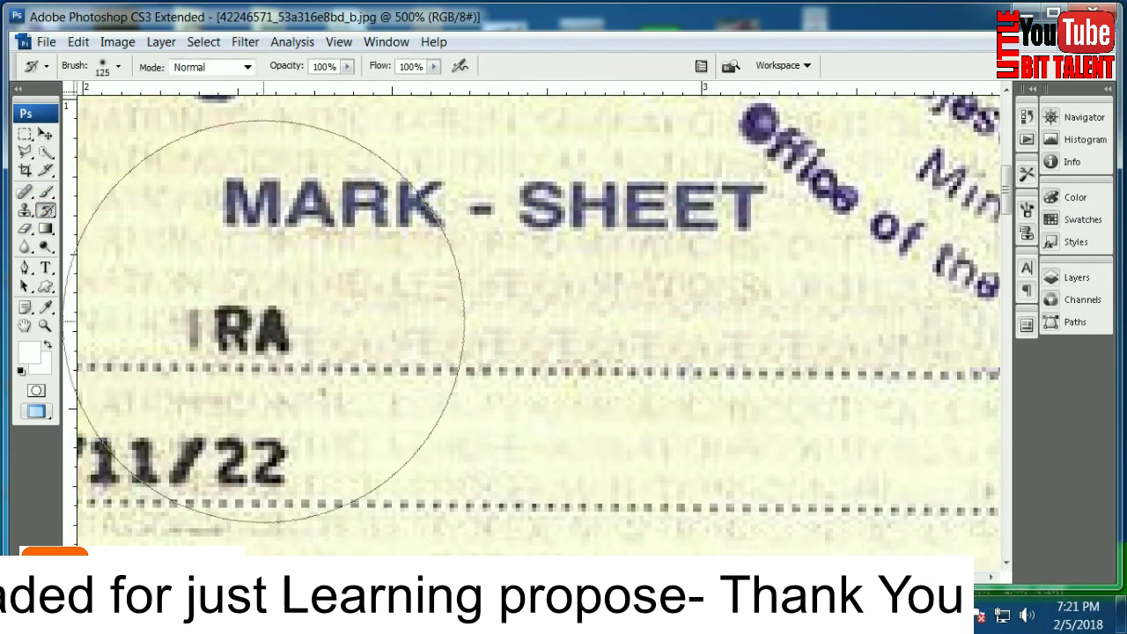
{"action": "key", "text": "bracketleft"}
{"action": "key", "text": "bracketleft"}
{"action": "key", "text": "bracketleft"}
{"action": "key", "text": "bracketleft"}
{"action": "key", "text": "bracketleft"}
{"action": "key", "text": "bracketleft"}
{"action": "key", "text": "bracketright"}
{"action": "key", "text": "bracketleft"}
{"action": "key", "text": "bracketleft"}
{"action": "key", "text": "bracketleft"}
{"action": "key", "text": "bracketleft"}
{"action": "key", "text": "bracketleft"}
{"action": "key", "text": "bracketright"}
{"action": "key", "text": "bracketleft"}
{"action": "key", "text": "bracketright"}
{"action": "key", "text": "bracketleft"}
{"action": "key", "text": "bracketleft"}
{"action": "key", "text": "bracketleft"}
{"action": "key", "text": "bracketright"}
{"action": "key", "text": "bracketleft"}
{"action": "key", "text": "bracketleft"}
{"action": "key", "text": "bracketleft"}
- Paint a new letter after the name's existing letters, refining its stroke with a smaller brush
{"action": "left_click_drag", "start_coordinate": [306, 315], "coordinate": [300, 346]}
{"action": "left_click", "coordinate": [297, 334]}
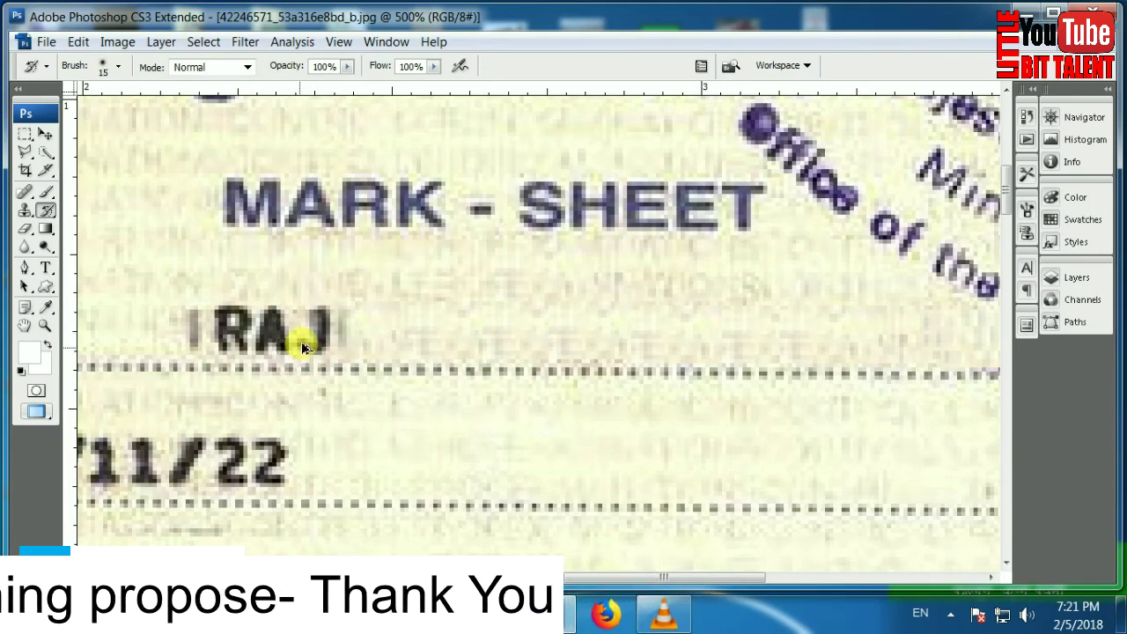
{"action": "left_click", "coordinate": [312, 327]}
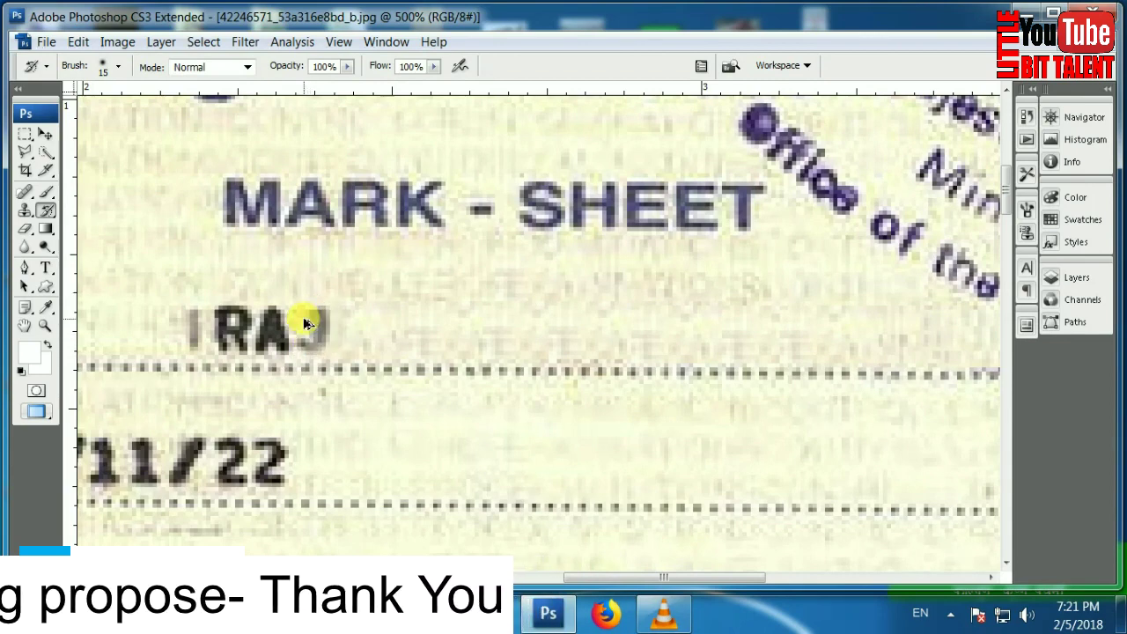
{"action": "key", "text": "bracketleft"}
{"action": "left_click_drag", "start_coordinate": [312, 323], "coordinate": [315, 339]}
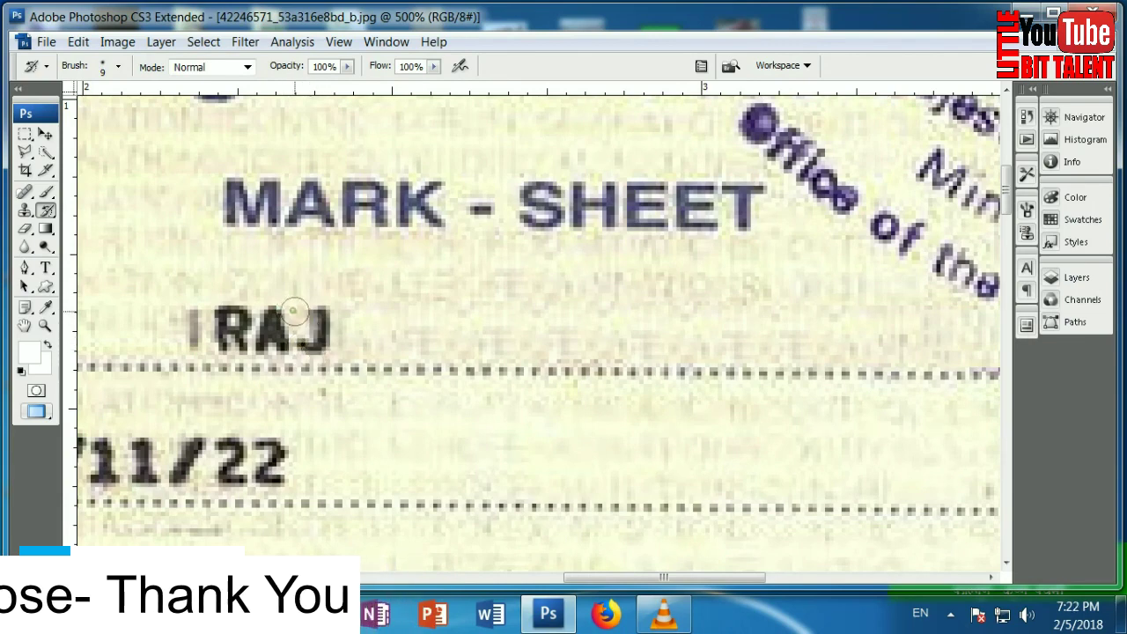
- View the SYMBOL NO line and the school name ending in NARAYANGADH
{"action": "left_click", "coordinate": [466, 390], "text": "alt"}
{"action": "mouse_move", "coordinate": [446, 392]}
{"action": "left_mouse_down"}
{"action": "mouse_move", "coordinate": [444, 306]}
{"action": "mouse_move", "coordinate": [478, 344]}
{"action": "left_mouse_up"}
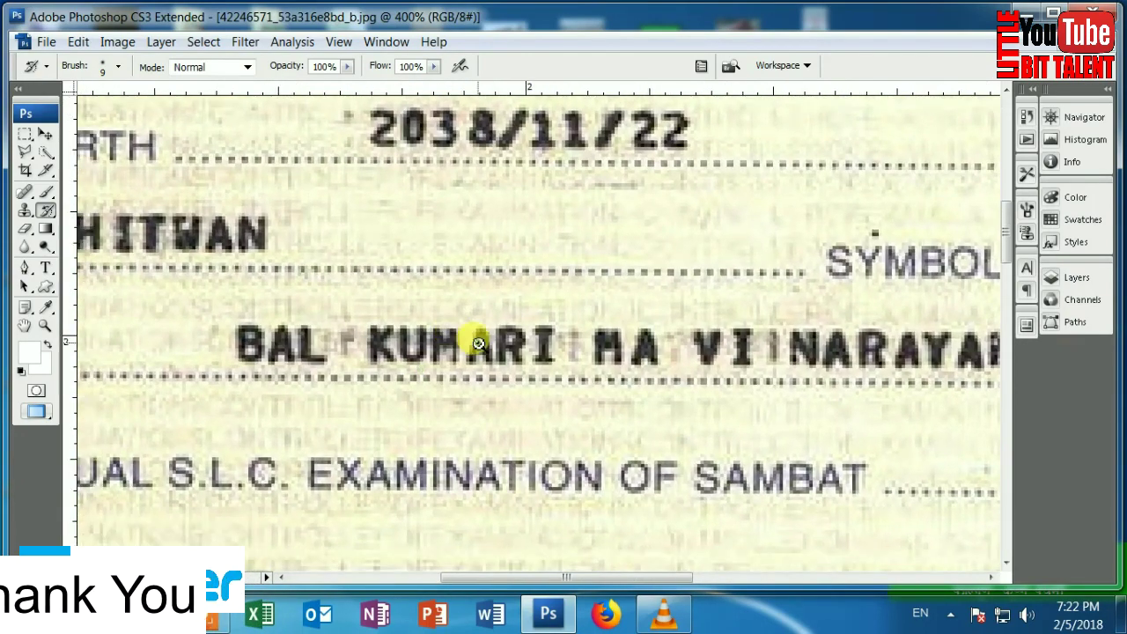
{"action": "left_click", "coordinate": [478, 343], "text": "ctrl"}
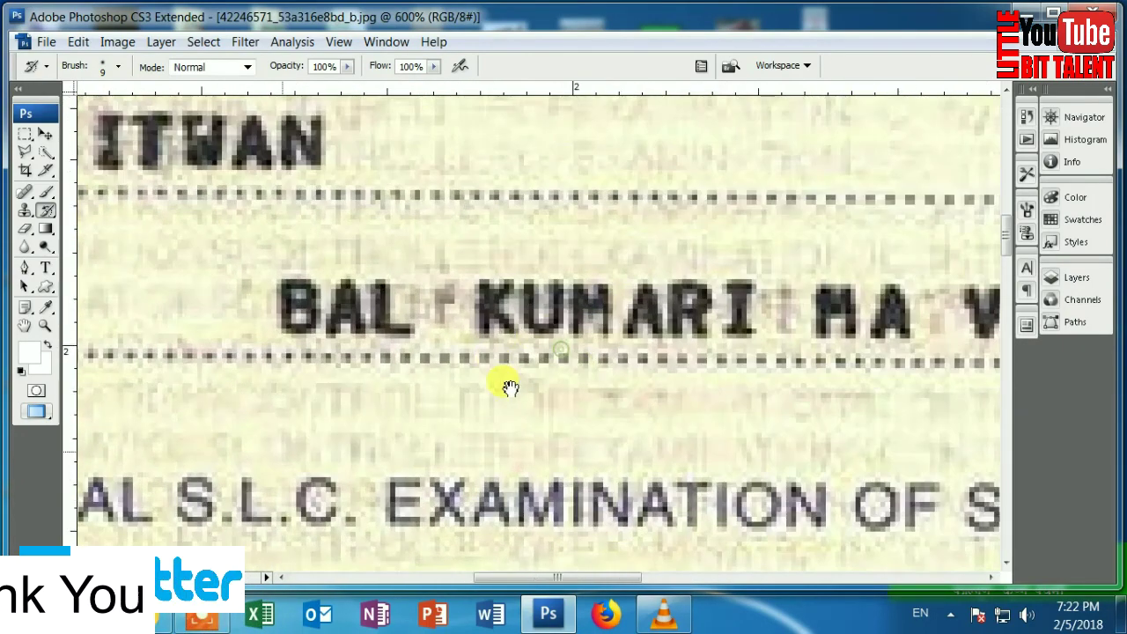
{"action": "left_click_drag", "start_coordinate": [598, 335], "coordinate": [515, 397]}
{"action": "left_click", "coordinate": [516, 397], "text": "alt"}
{"action": "left_click", "coordinate": [516, 397], "text": "alt"}
{"action": "mouse_move", "coordinate": [590, 395]}
{"action": "left_mouse_down"}
{"action": "mouse_move", "coordinate": [510, 459]}
{"action": "mouse_move", "coordinate": [478, 452]}
{"action": "left_mouse_up"}
{"action": "left_click", "coordinate": [604, 440], "text": "ctrl"}
{"action": "left_click_drag", "start_coordinate": [595, 324], "coordinate": [606, 381]}
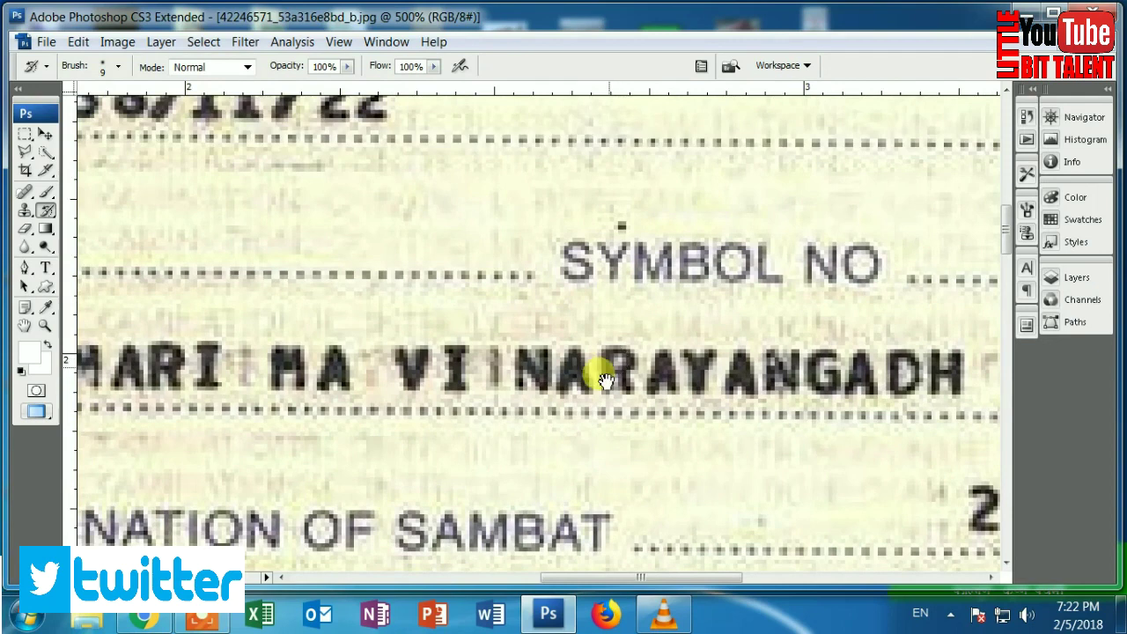
{"action": "left_click", "coordinate": [606, 380], "text": "ctrl"}
{"action": "left_click_drag", "start_coordinate": [767, 347], "coordinate": [659, 385]}
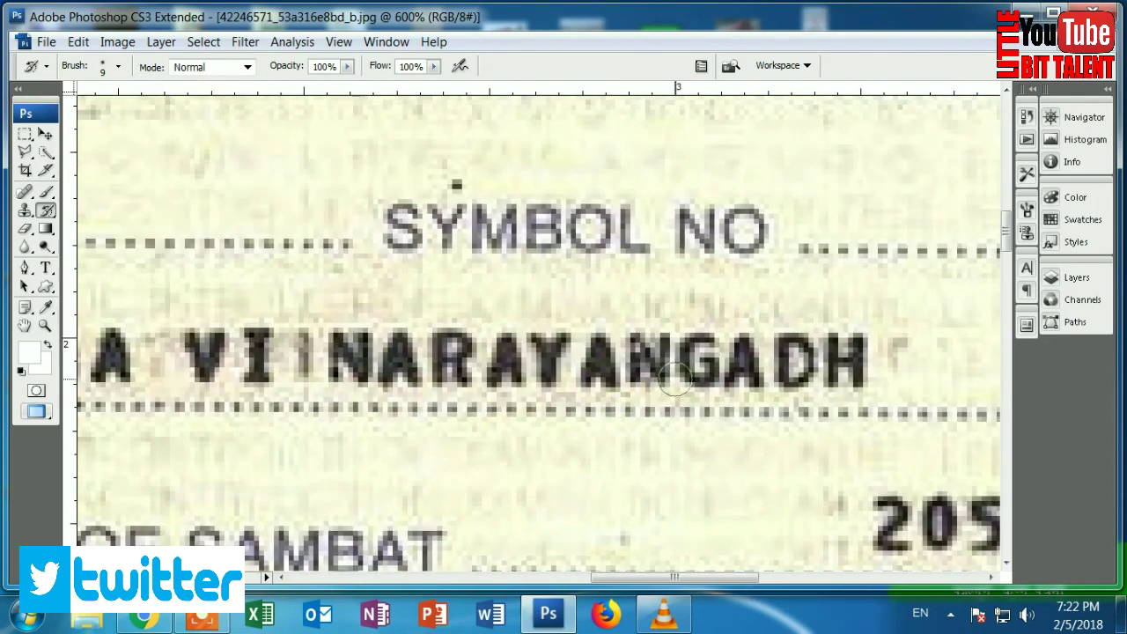
{"action": "left_click_drag", "start_coordinate": [617, 391], "coordinate": [748, 392]}
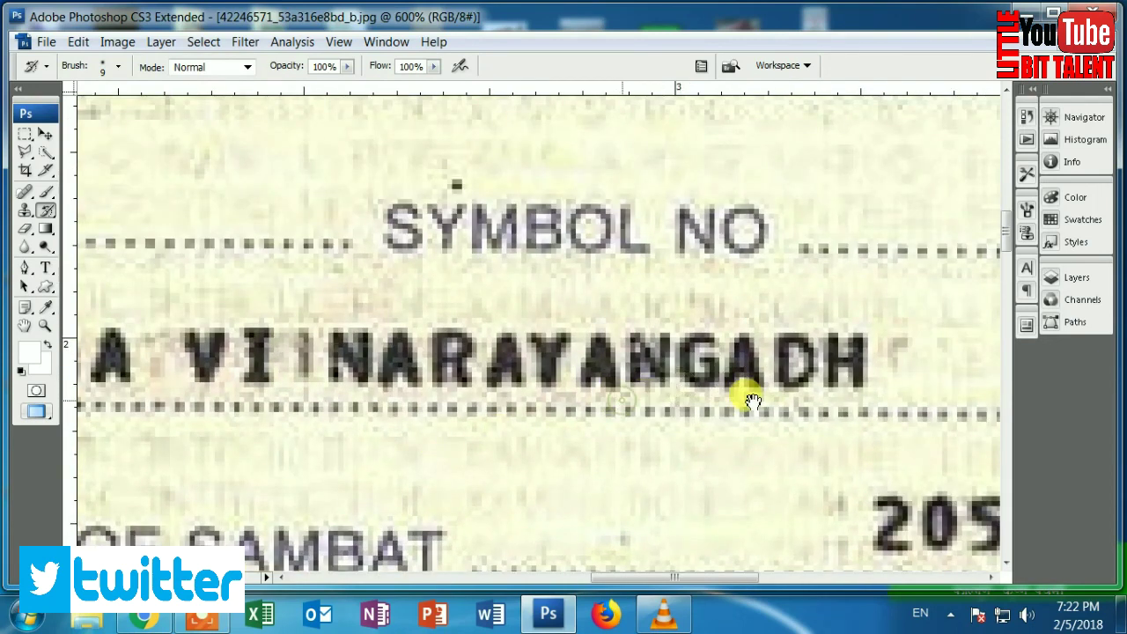
{"action": "left_click_drag", "start_coordinate": [656, 389], "coordinate": [555, 395]}
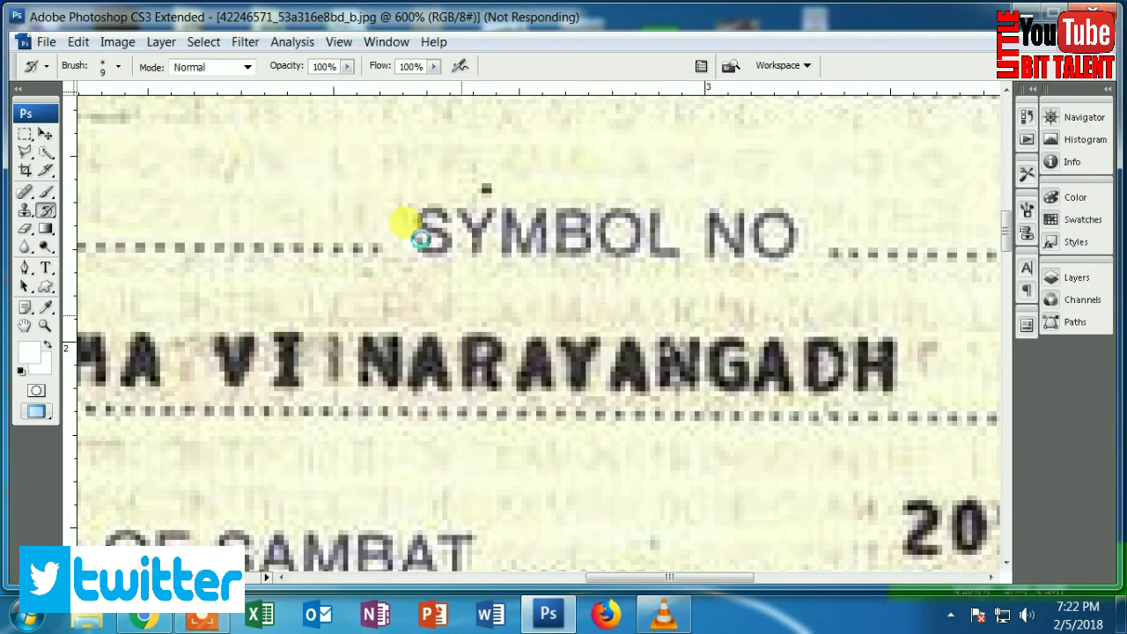
{"action": "key", "text": "Tab"}
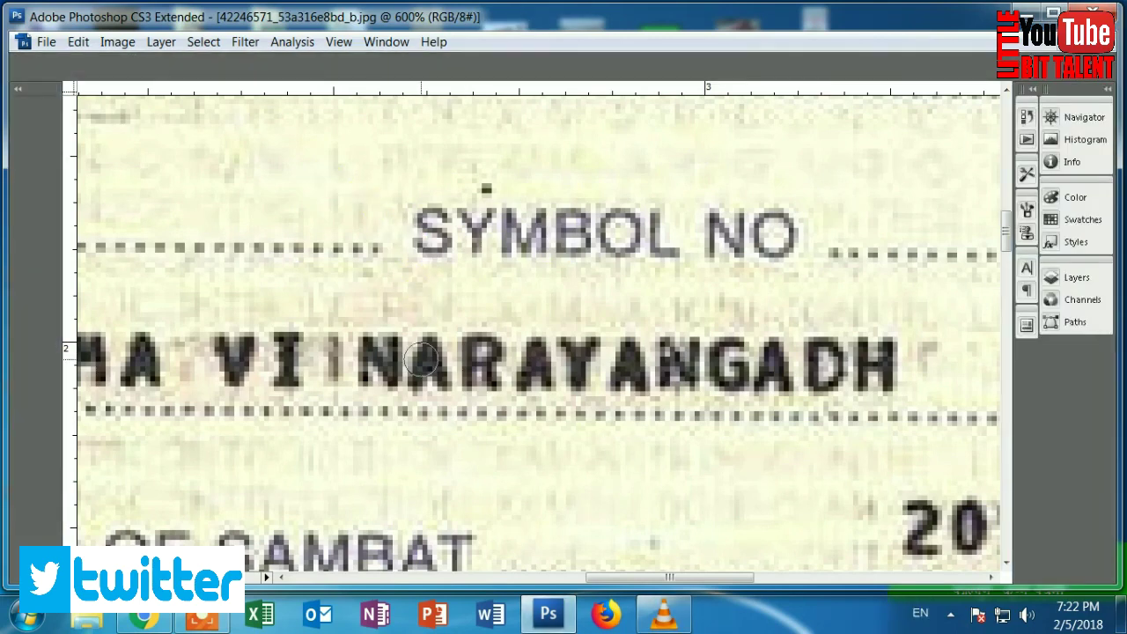
- Select the KUMAR lettering from KUMARI in the school name line
{"action": "key", "text": "Tab"}
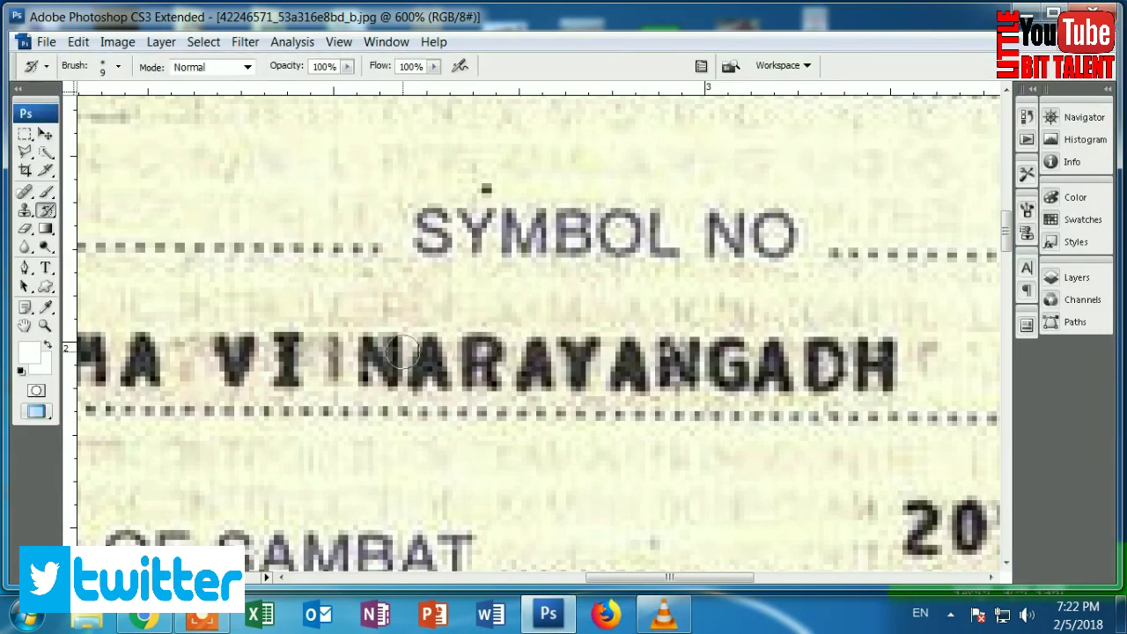
{"action": "left_click", "coordinate": [46, 134]}
{"action": "left_click_drag", "start_coordinate": [155, 297], "coordinate": [529, 307]}
{"action": "left_click_drag", "start_coordinate": [282, 310], "coordinate": [496, 312]}
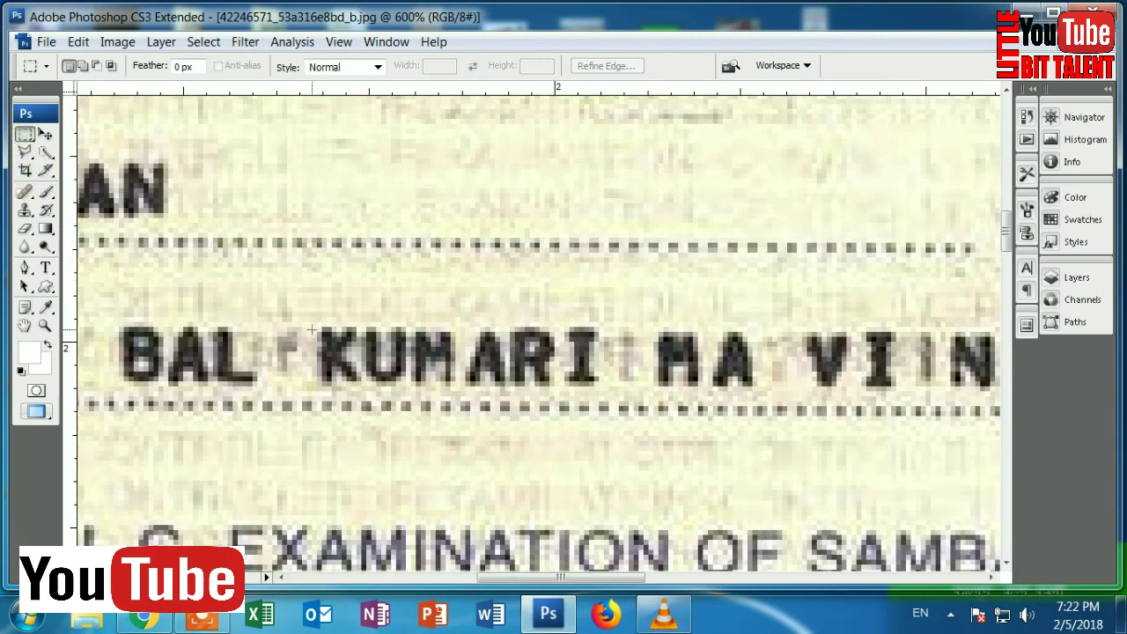
{"action": "left_click_drag", "start_coordinate": [390, 380], "coordinate": [532, 398]}
{"action": "left_click_drag", "start_coordinate": [539, 396], "coordinate": [558, 394]}
{"action": "scroll", "coordinate": [623, 377], "scroll_direction": "down", "scroll_amount": 1}
{"action": "left_click_drag", "start_coordinate": [624, 377], "coordinate": [534, 433]}
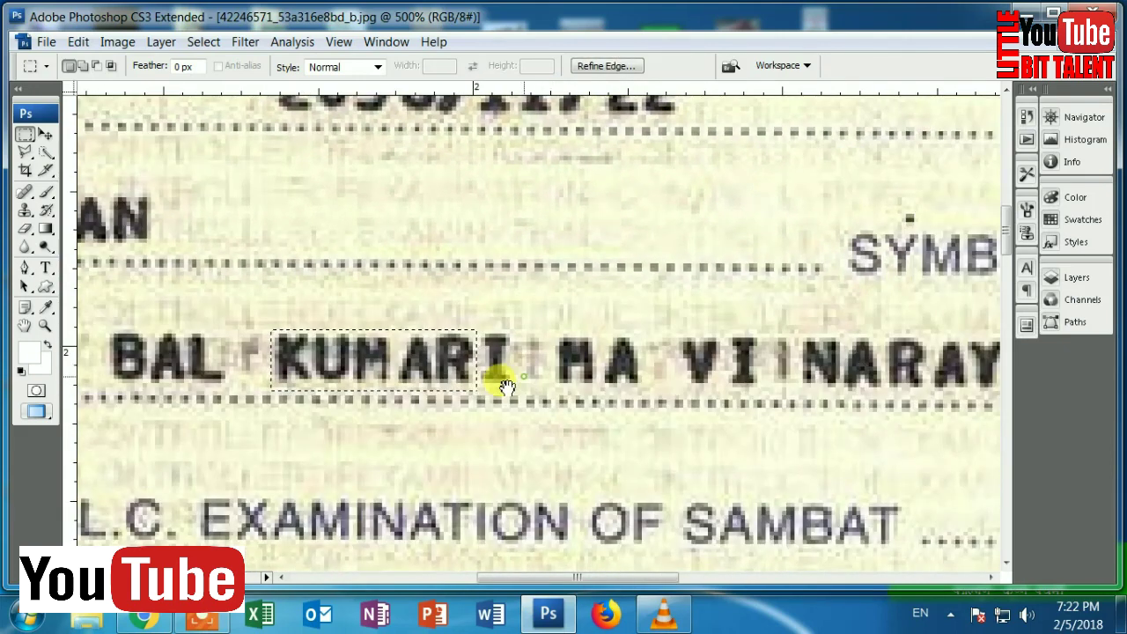
{"action": "mouse_move", "coordinate": [499, 378]}
{"action": "left_mouse_down"}
{"action": "mouse_move", "coordinate": [416, 478]}
{"action": "mouse_move", "coordinate": [363, 518]}
{"action": "left_mouse_up"}
{"action": "left_click_drag", "start_coordinate": [427, 465], "coordinate": [415, 491]}
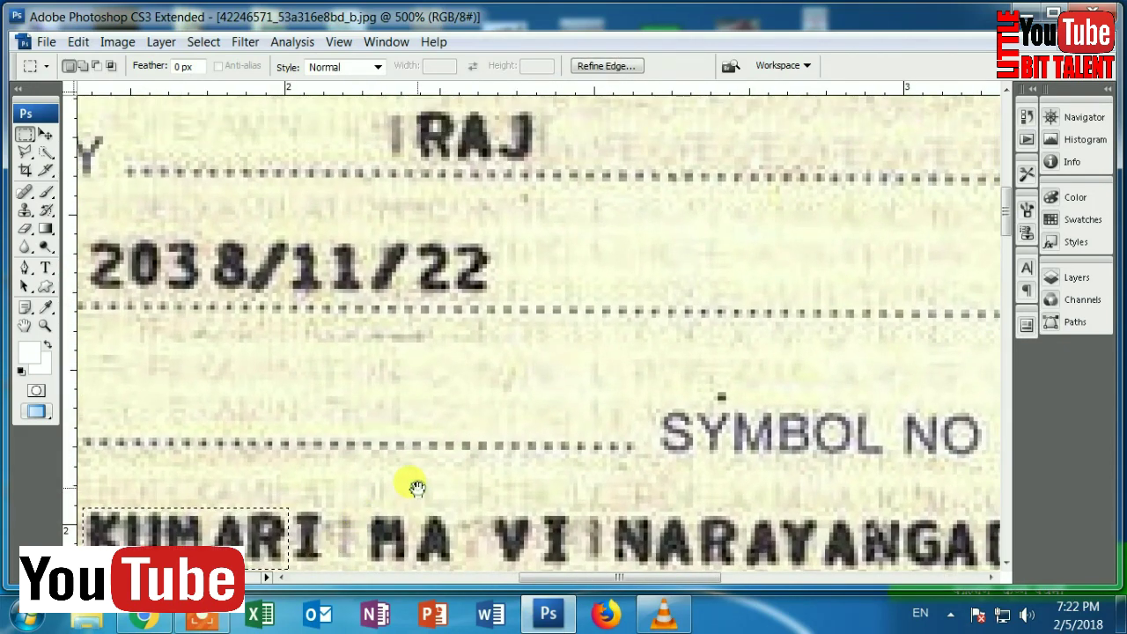
- Place the KUMAR copy right after RAJ, nudge it into line, and deselect
{"action": "left_click", "coordinate": [45, 134]}
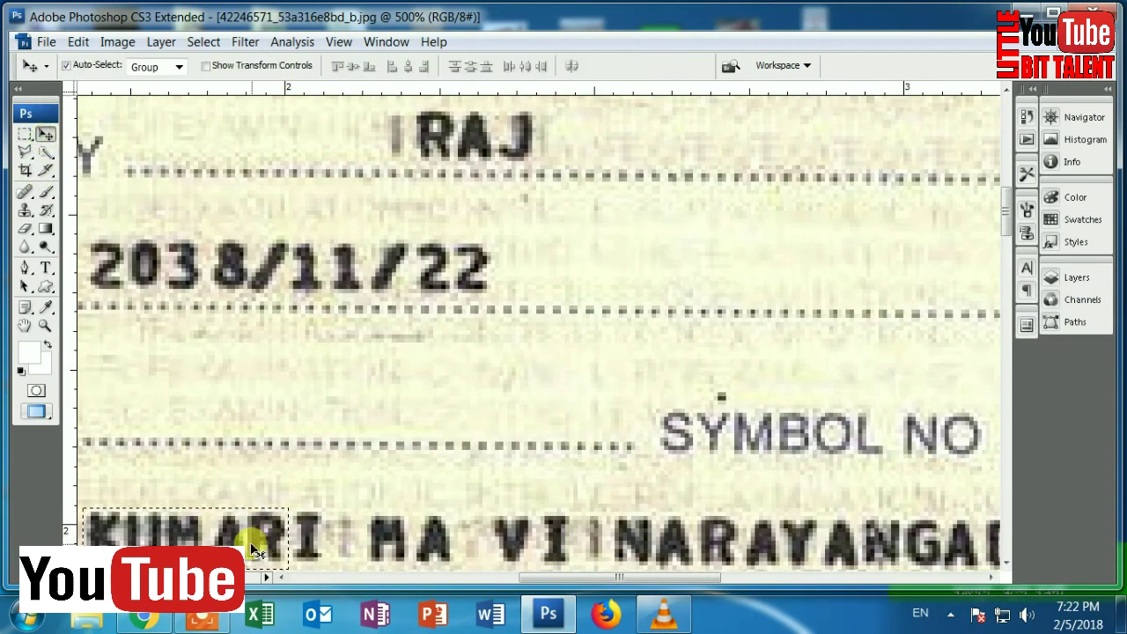
{"action": "mouse_move", "coordinate": [247, 551]}
{"action": "left_mouse_down"}
{"action": "mouse_move", "coordinate": [566, 365]}
{"action": "mouse_move", "coordinate": [693, 196]}
{"action": "mouse_move", "coordinate": [684, 166]}
{"action": "mouse_move", "coordinate": [700, 147]}
{"action": "left_mouse_up"}
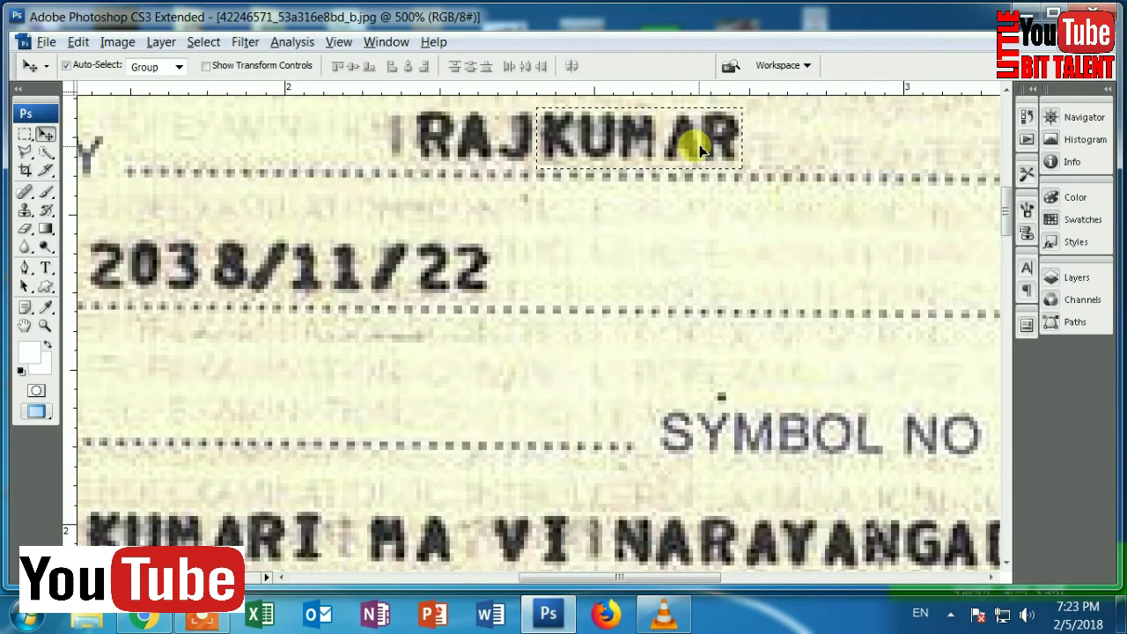
{"action": "left_click_drag", "start_coordinate": [699, 145], "coordinate": [701, 148]}
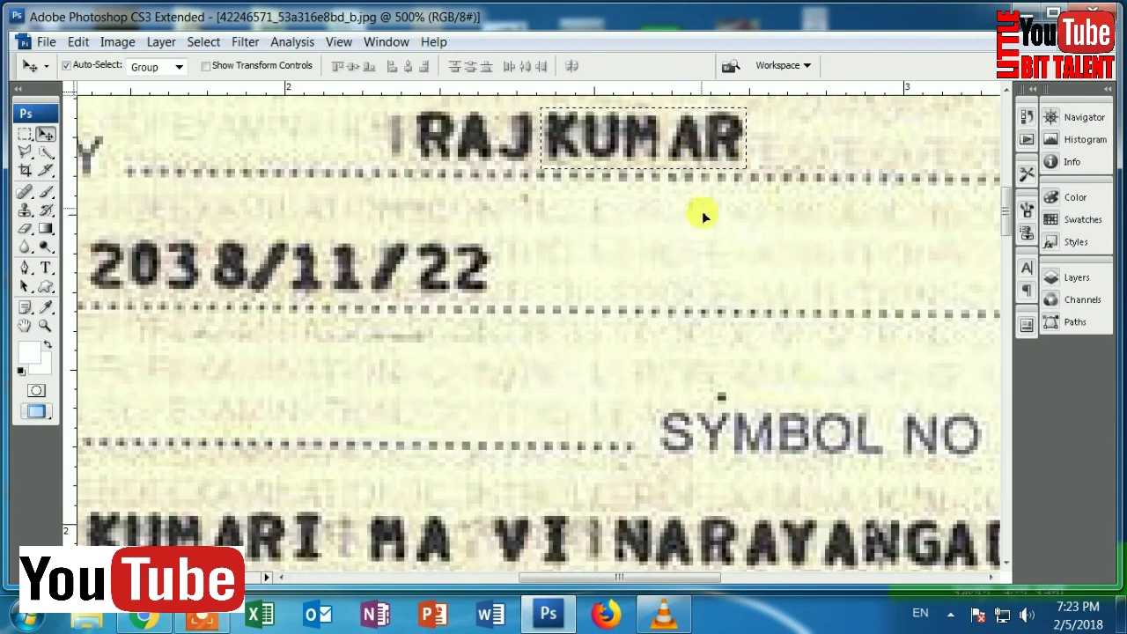
{"action": "key", "text": "ctrl+d"}
{"action": "left_click_drag", "start_coordinate": [731, 284], "coordinate": [503, 458]}
{"action": "key", "text": "ctrl+minus"}
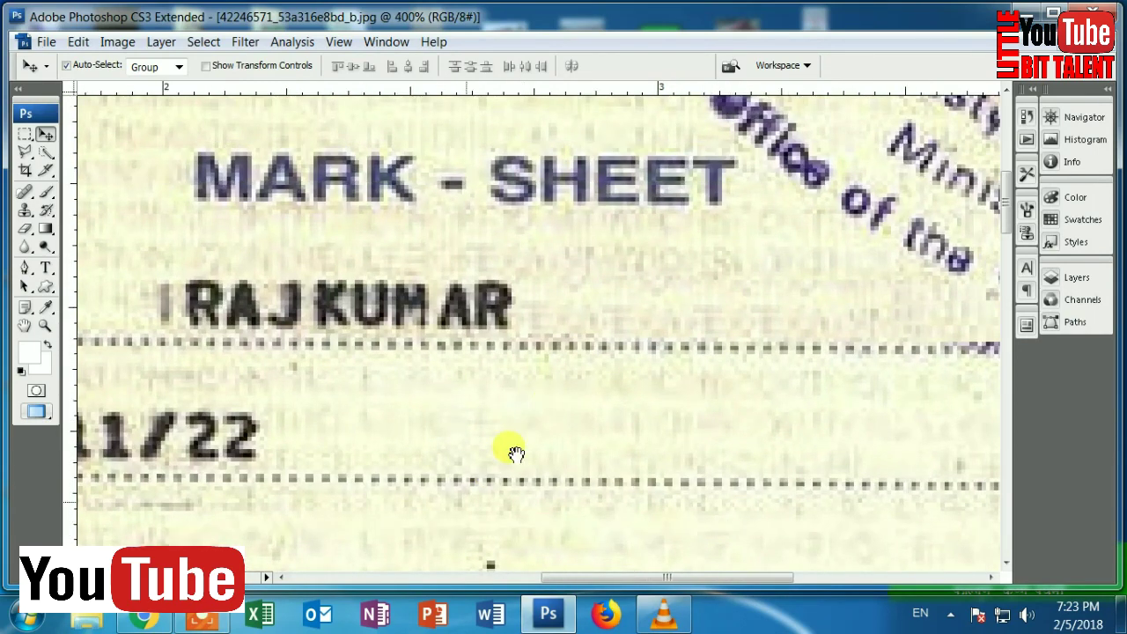
- Zoom to 400% and pan between the RAJKUMAR name and the BAL KUMARI line
{"action": "key", "text": "ctrl+minus"}
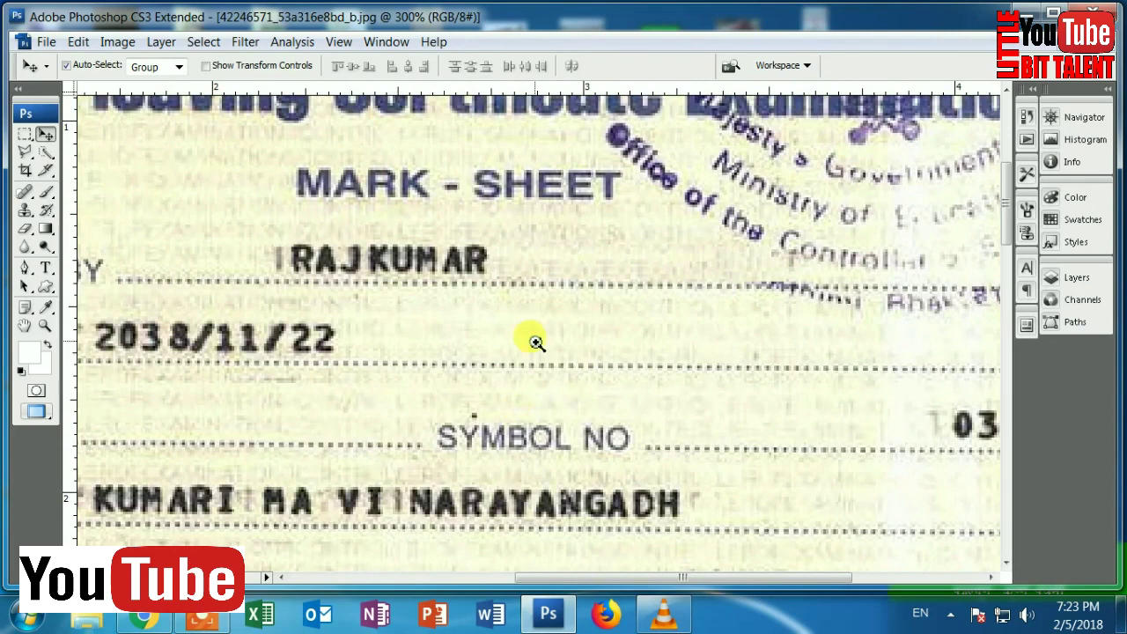
{"action": "left_click", "coordinate": [536, 342]}
{"action": "left_click_drag", "start_coordinate": [612, 460], "coordinate": [516, 382]}
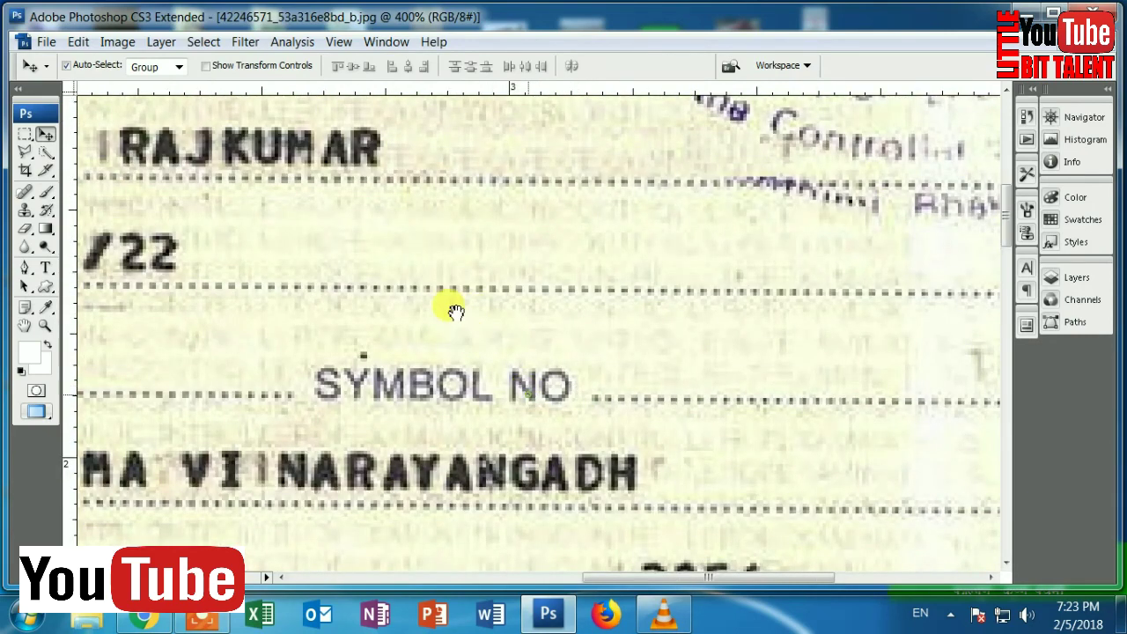
{"action": "left_click_drag", "start_coordinate": [455, 313], "coordinate": [398, 229]}
{"action": "left_click_drag", "start_coordinate": [611, 385], "coordinate": [598, 348]}
{"action": "left_click_drag", "start_coordinate": [425, 264], "coordinate": [604, 365]}
{"action": "mouse_move", "coordinate": [515, 327]}
{"action": "left_mouse_down"}
{"action": "mouse_move", "coordinate": [485, 410]}
{"action": "mouse_move", "coordinate": [604, 452]}
{"action": "mouse_move", "coordinate": [675, 408]}
{"action": "left_mouse_up"}
{"action": "left_click_drag", "start_coordinate": [538, 427], "coordinate": [616, 383]}
{"action": "mouse_move", "coordinate": [469, 448]}
{"action": "left_mouse_down"}
{"action": "mouse_move", "coordinate": [481, 382]}
{"action": "mouse_move", "coordinate": [549, 361]}
{"action": "left_mouse_up"}
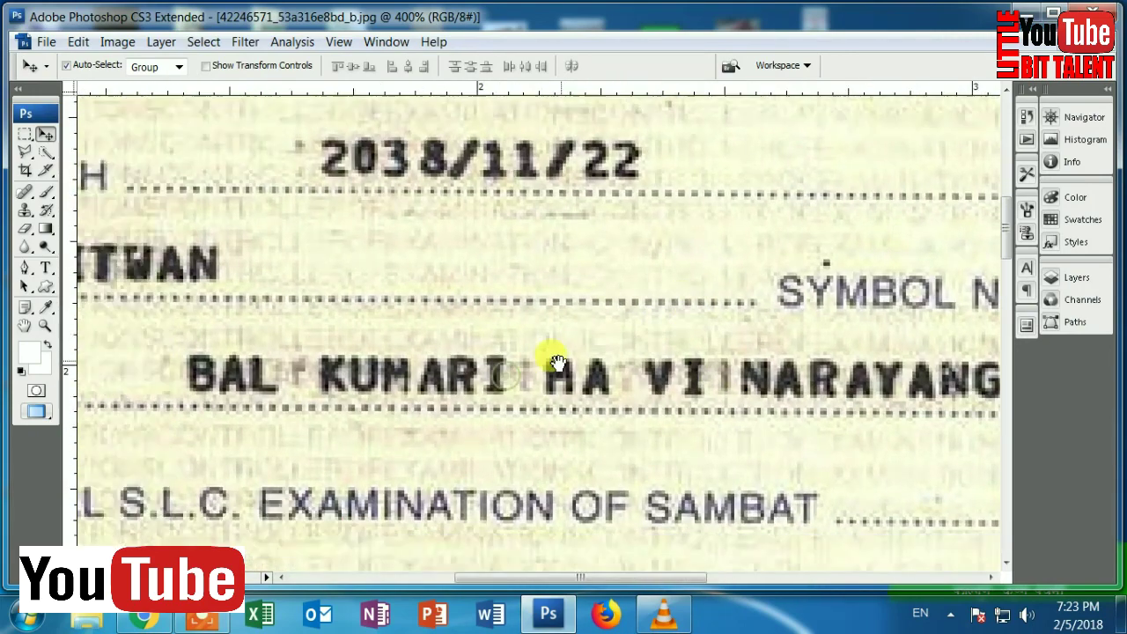
- Copy the K of KUMARI to just after RAJKUMAR and deselect
{"action": "left_click", "coordinate": [24, 133]}
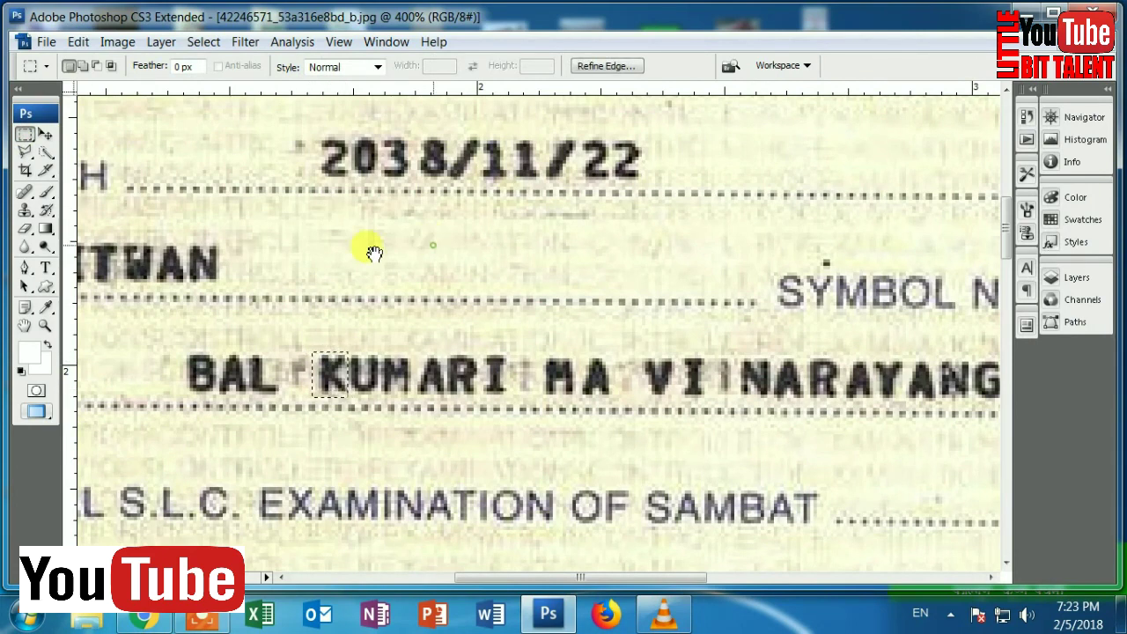
{"action": "left_click_drag", "start_coordinate": [372, 251], "coordinate": [326, 247]}
{"action": "left_click", "coordinate": [44, 134]}
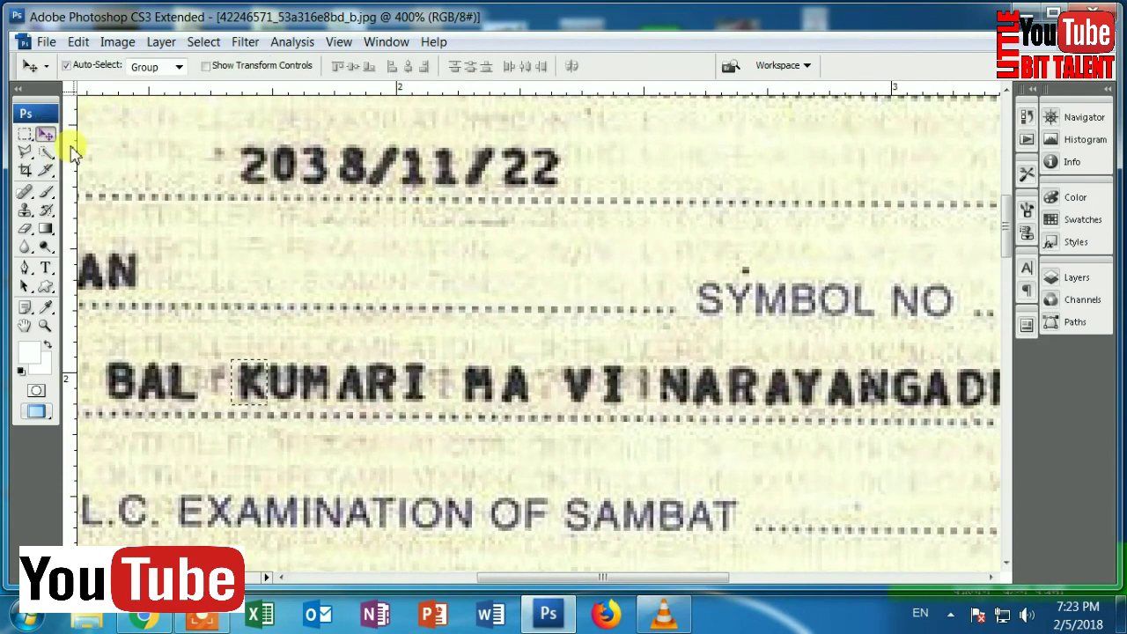
{"action": "left_click_drag", "start_coordinate": [249, 390], "coordinate": [632, 181]}
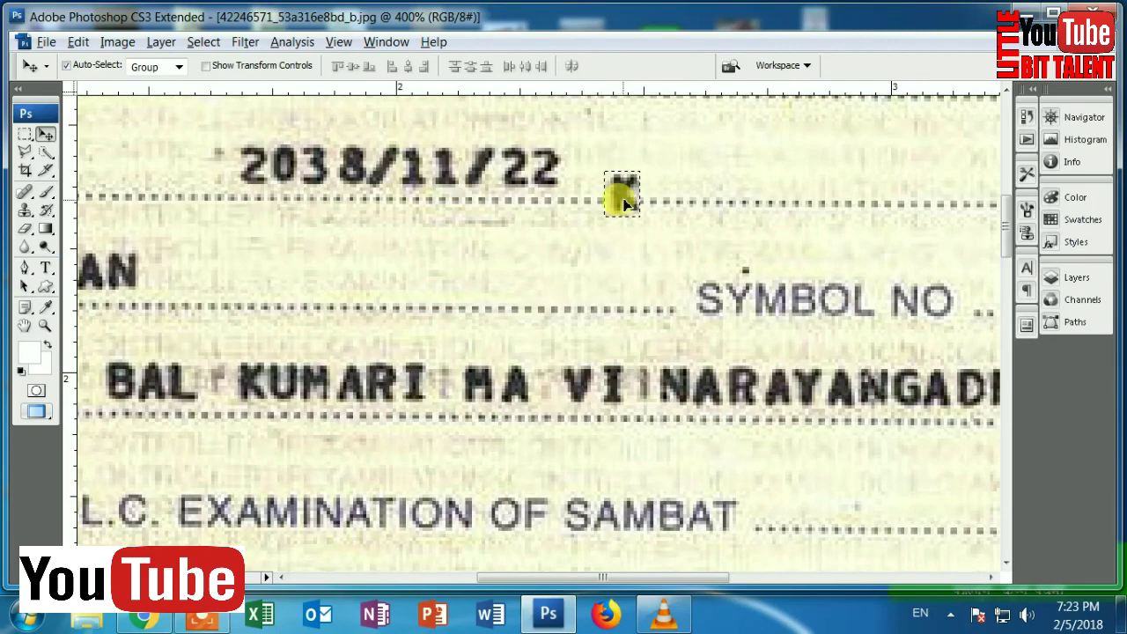
{"action": "mouse_move", "coordinate": [622, 180]}
{"action": "left_mouse_down"}
{"action": "mouse_move", "coordinate": [476, 379]}
{"action": "mouse_move", "coordinate": [663, 268]}
{"action": "left_mouse_up"}
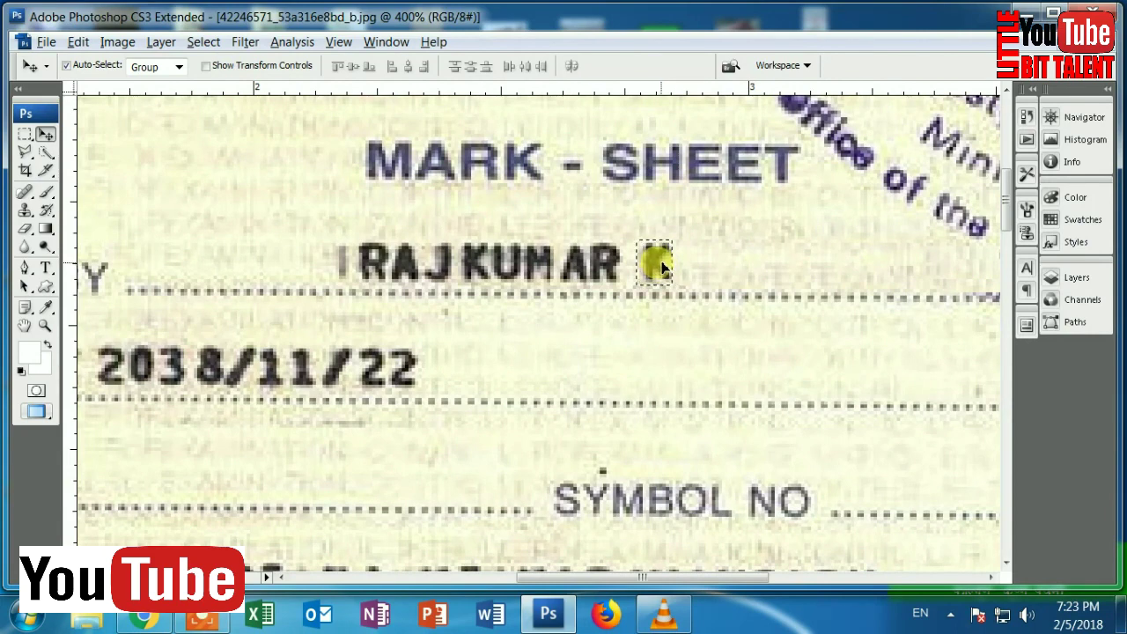
{"action": "left_click_drag", "start_coordinate": [663, 269], "coordinate": [667, 271]}
{"action": "left_click_drag", "start_coordinate": [754, 350], "coordinate": [719, 371]}
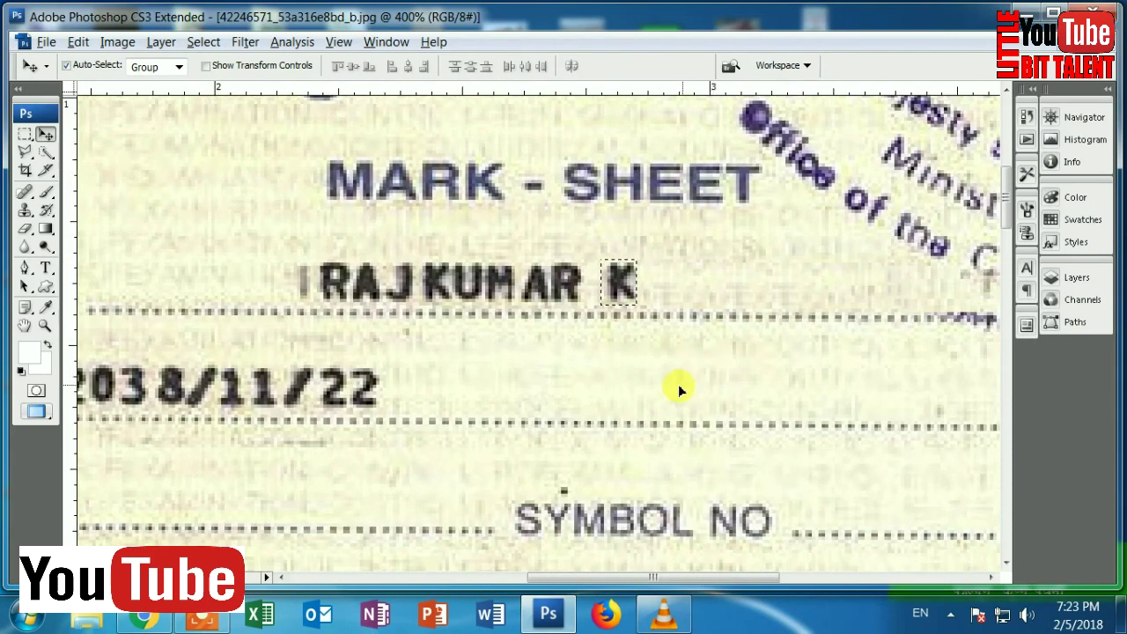
{"action": "key", "text": "ctrl+d"}
{"action": "left_click_drag", "start_coordinate": [643, 289], "coordinate": [627, 147]}
- Copy the last H of NARAYANGADH and set it right after the K
{"action": "left_click", "coordinate": [25, 134]}
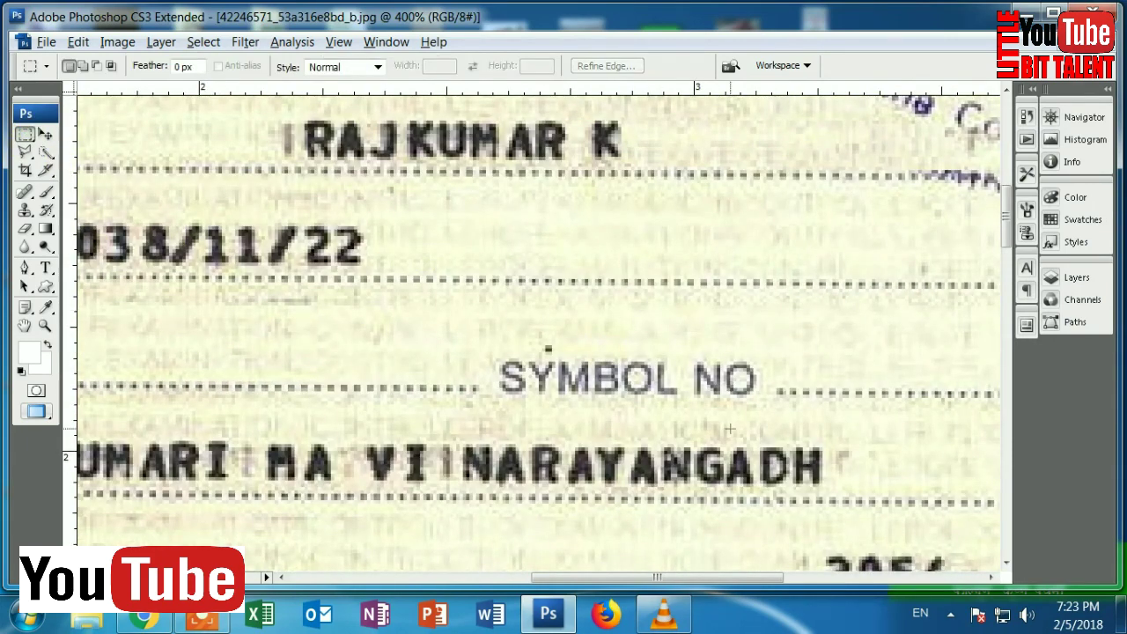
{"action": "left_click_drag", "start_coordinate": [791, 441], "coordinate": [831, 476]}
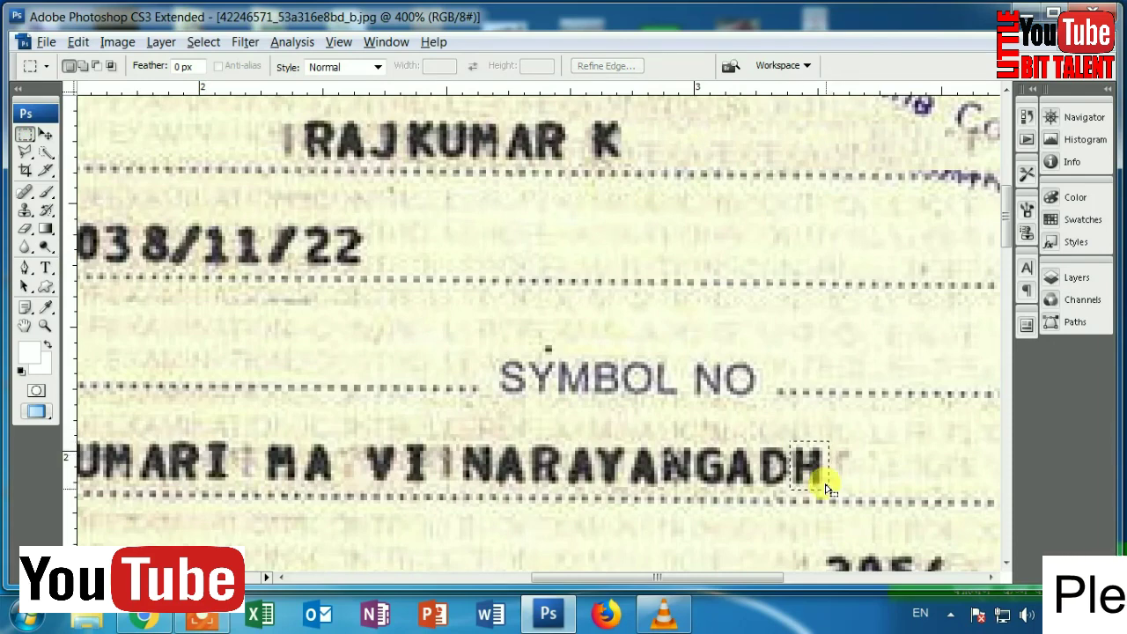
{"action": "left_click", "coordinate": [45, 134]}
{"action": "left_click_drag", "start_coordinate": [801, 465], "coordinate": [637, 148]}
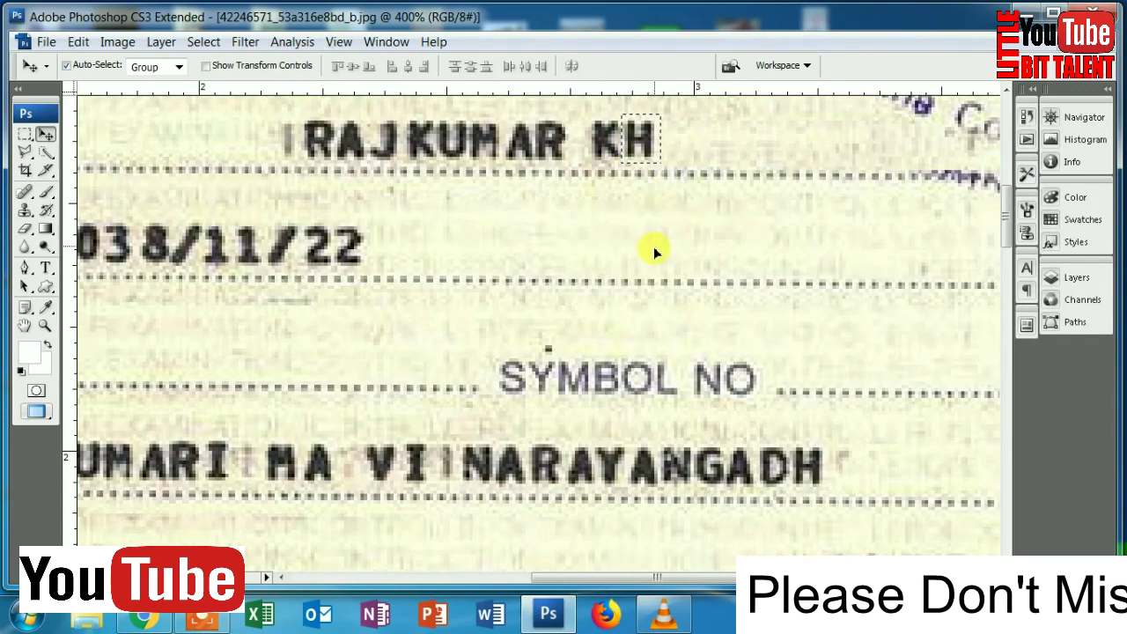
{"action": "left_click_drag", "start_coordinate": [642, 275], "coordinate": [663, 245]}
{"action": "left_click_drag", "start_coordinate": [660, 300], "coordinate": [649, 270]}
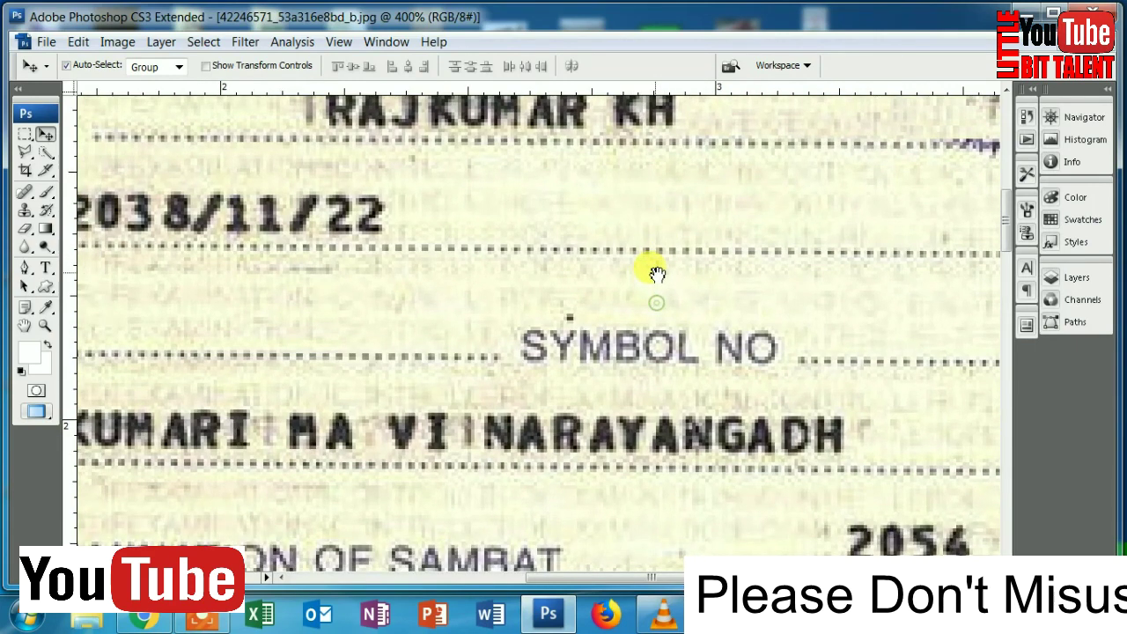
- Copy the A from MA on the school line to just after KH, then deselect
{"action": "left_click", "coordinate": [24, 134]}
{"action": "left_click_drag", "start_coordinate": [259, 298], "coordinate": [365, 282]}
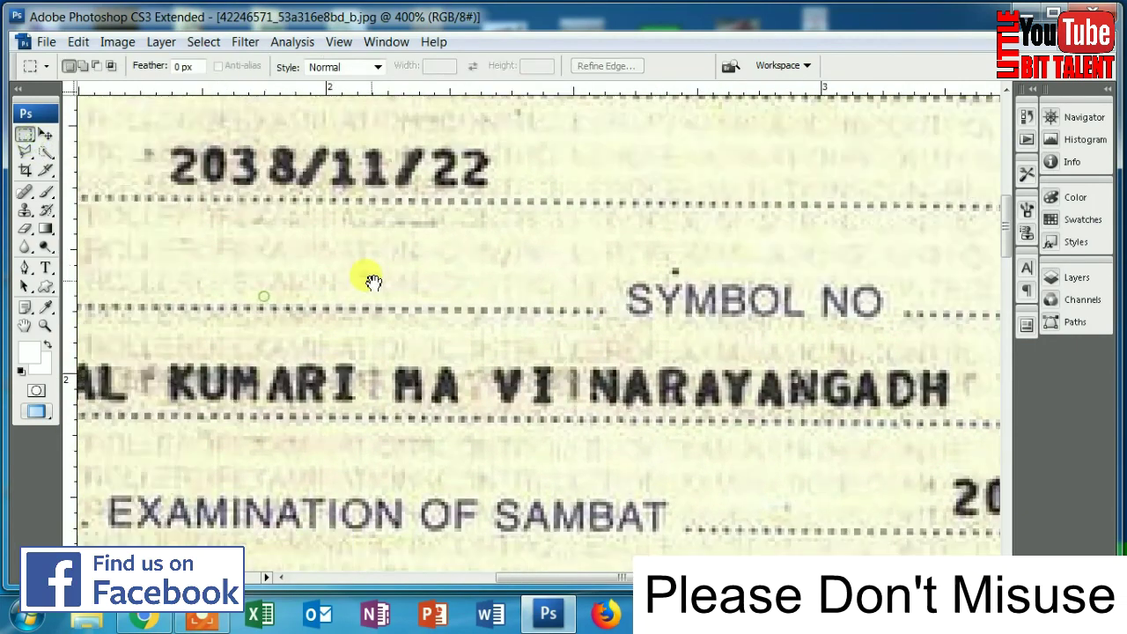
{"action": "mouse_move", "coordinate": [410, 365]}
{"action": "left_mouse_down"}
{"action": "mouse_move", "coordinate": [475, 408]}
{"action": "mouse_move", "coordinate": [395, 418]}
{"action": "mouse_move", "coordinate": [417, 360]}
{"action": "left_mouse_up"}
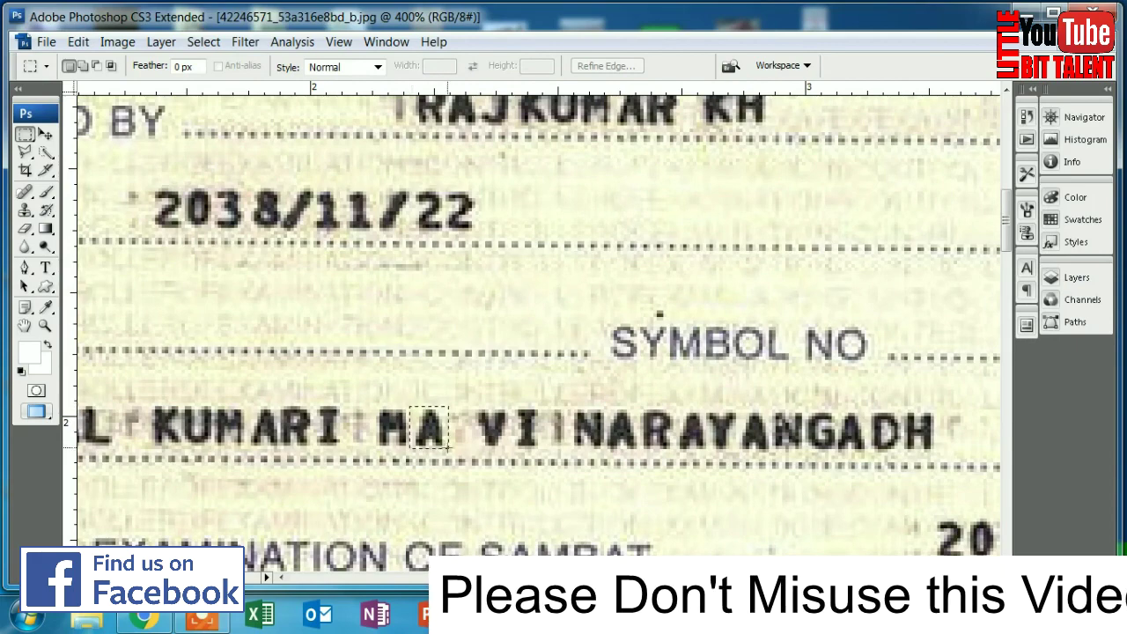
{"action": "left_click", "coordinate": [45, 134]}
{"action": "left_click_drag", "start_coordinate": [455, 299], "coordinate": [222, 378]}
{"action": "mouse_move", "coordinate": [224, 496]}
{"action": "left_mouse_down"}
{"action": "mouse_move", "coordinate": [612, 225]}
{"action": "mouse_move", "coordinate": [591, 180]}
{"action": "left_mouse_up"}
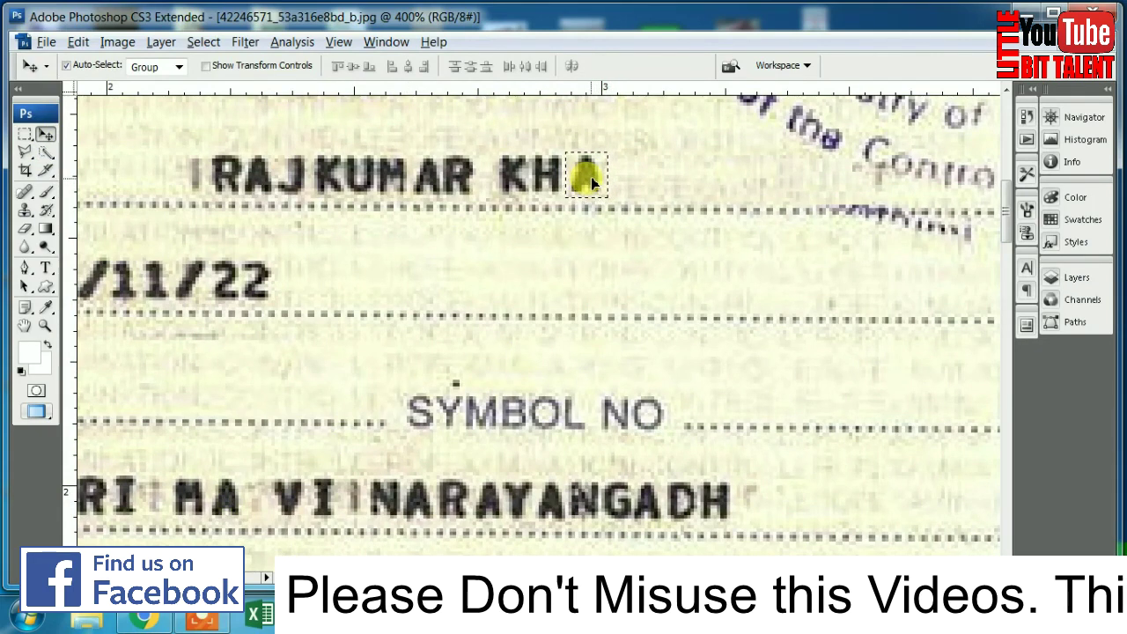
{"action": "key", "text": "ctrl+d"}
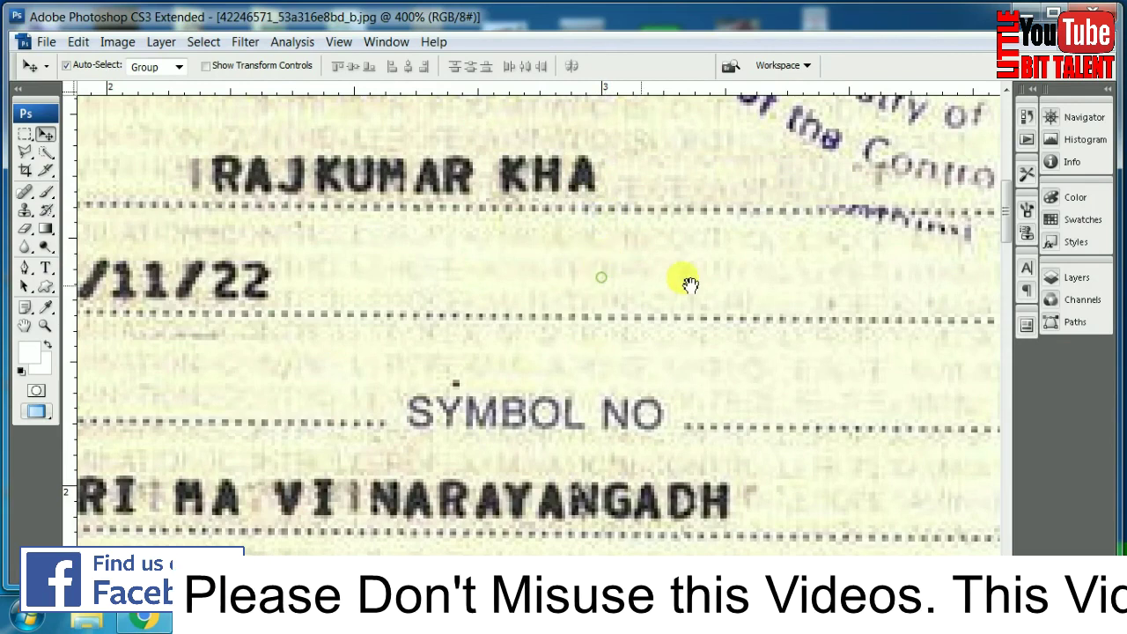
{"action": "left_click_drag", "start_coordinate": [689, 282], "coordinate": [669, 294]}
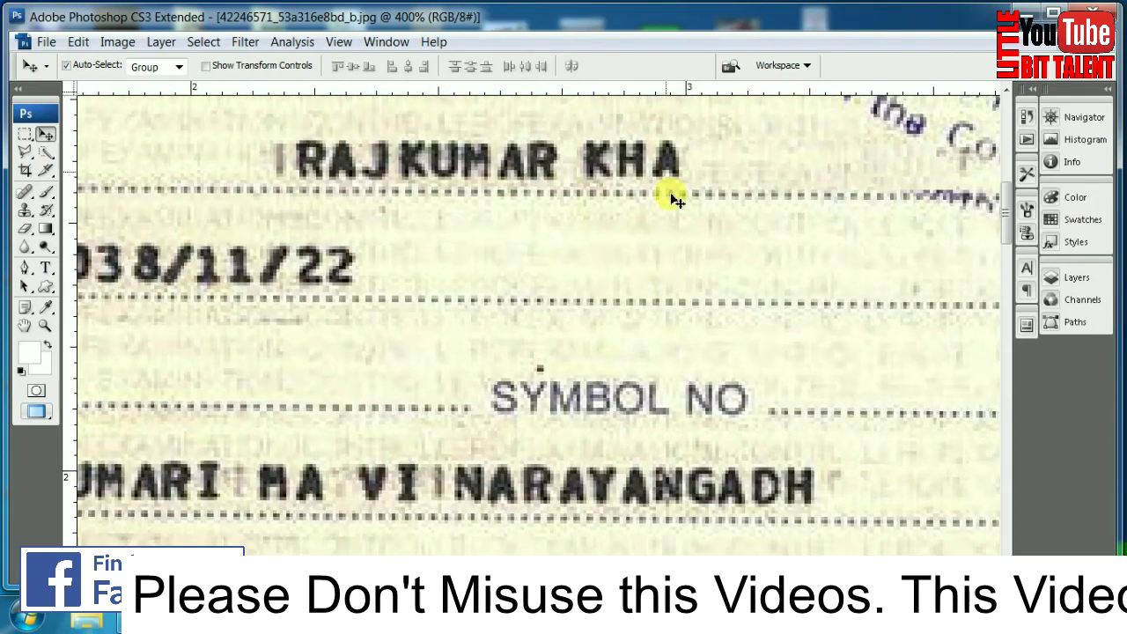
- Marquee-select the letters NA in NARAYANGADH
{"action": "scroll", "coordinate": [649, 347], "scroll_direction": "down", "scroll_amount": 1}
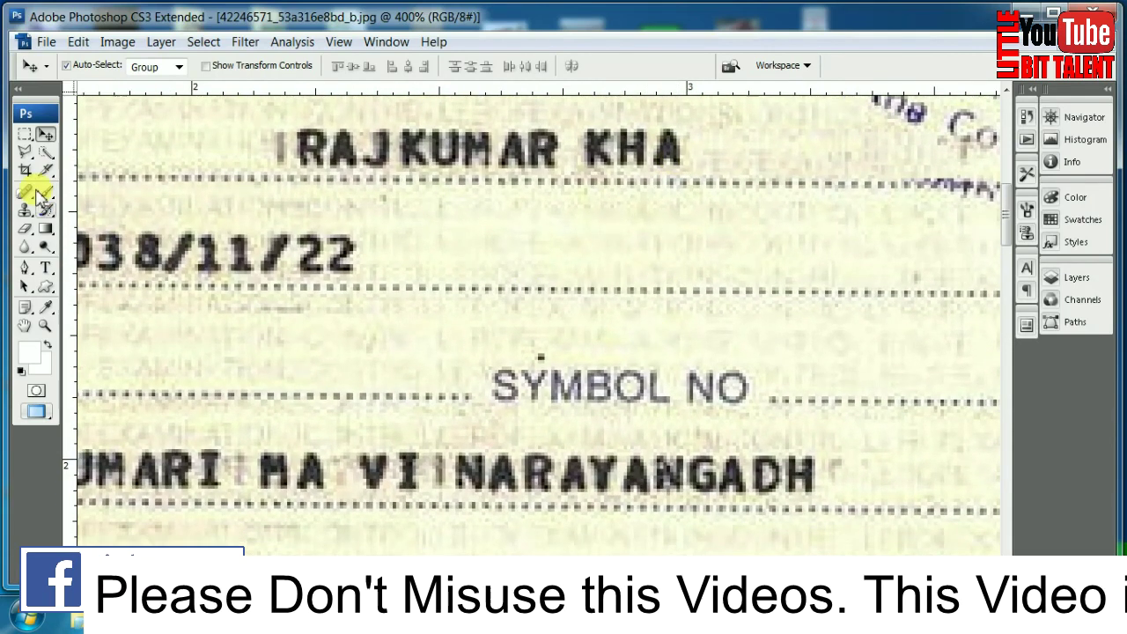
{"action": "left_click", "coordinate": [24, 134]}
{"action": "scroll", "coordinate": [288, 329], "scroll_direction": "down", "scroll_amount": 2}
{"action": "scroll", "coordinate": [322, 364], "scroll_direction": "down", "scroll_amount": 1}
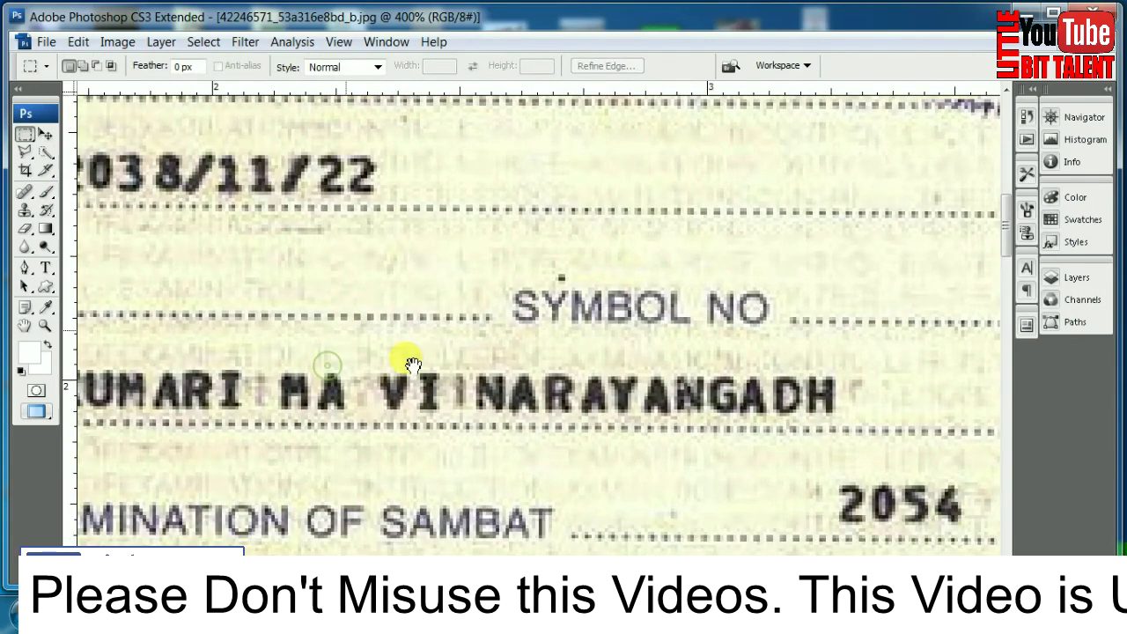
{"action": "left_click_drag", "start_coordinate": [368, 359], "coordinate": [447, 361]}
{"action": "left_click_drag", "start_coordinate": [372, 364], "coordinate": [471, 380]}
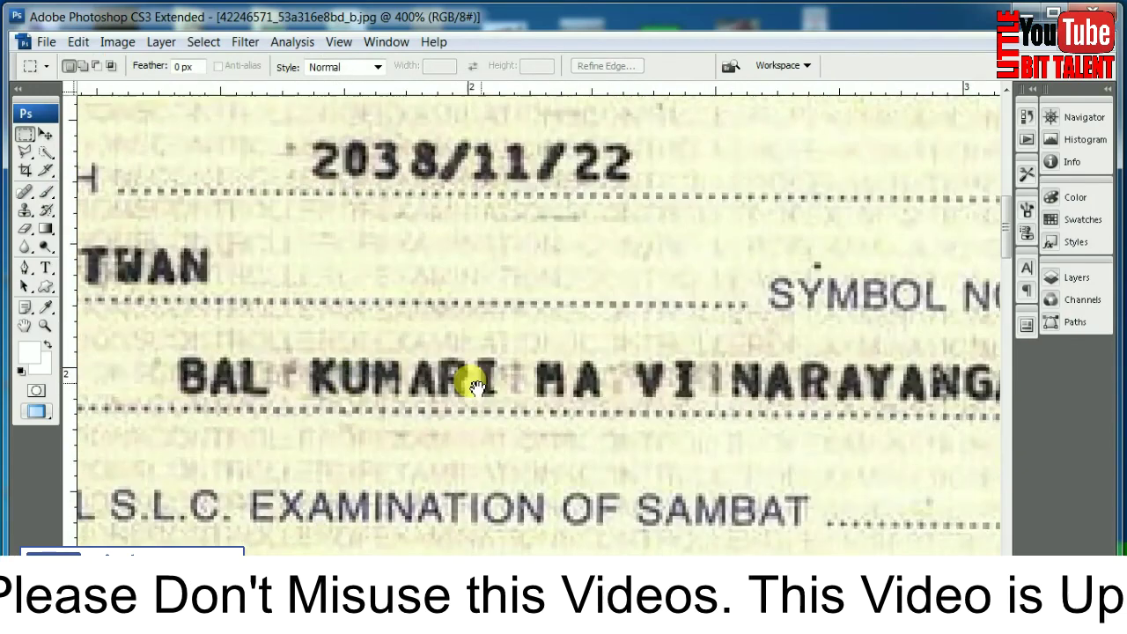
{"action": "left_click_drag", "start_coordinate": [583, 359], "coordinate": [403, 432]}
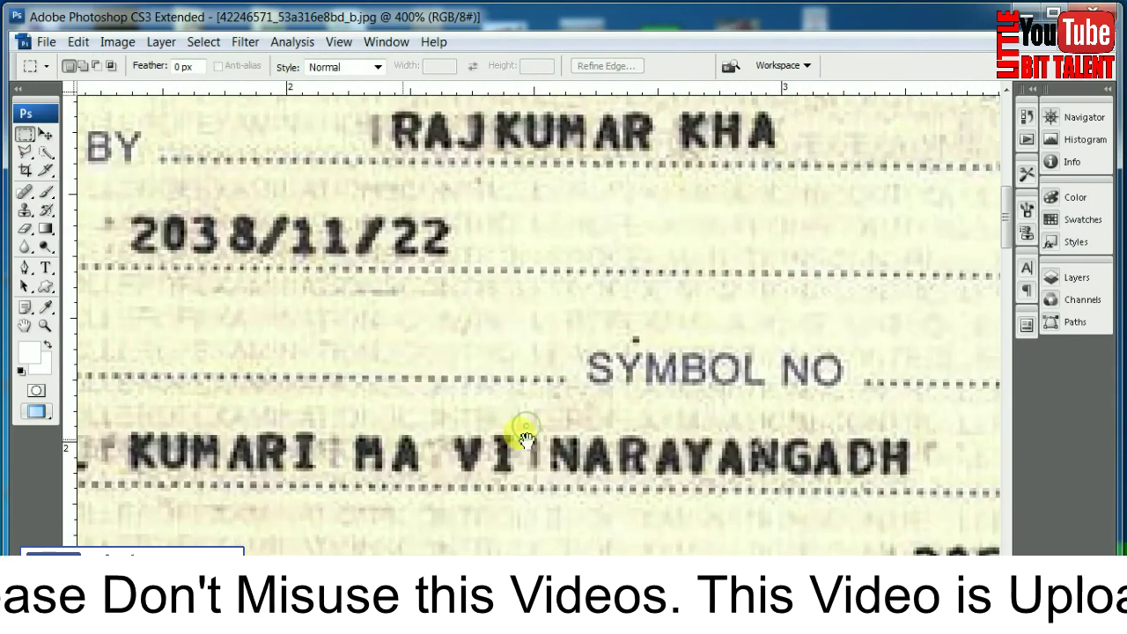
{"action": "left_click_drag", "start_coordinate": [541, 467], "coordinate": [516, 441]}
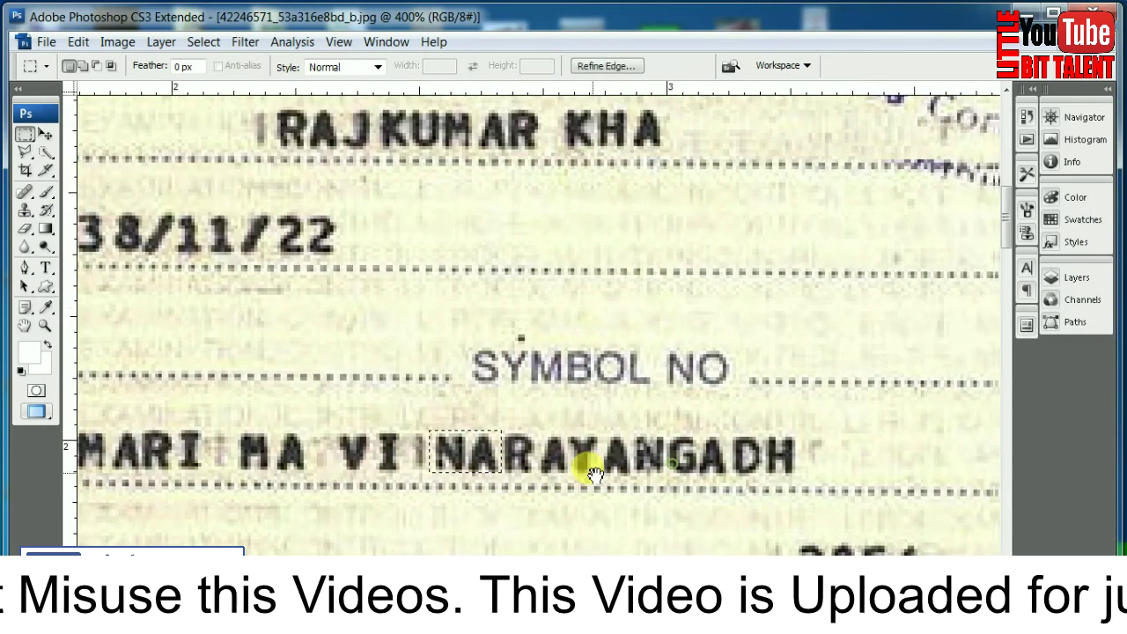
{"action": "left_click_drag", "start_coordinate": [554, 452], "coordinate": [466, 464]}
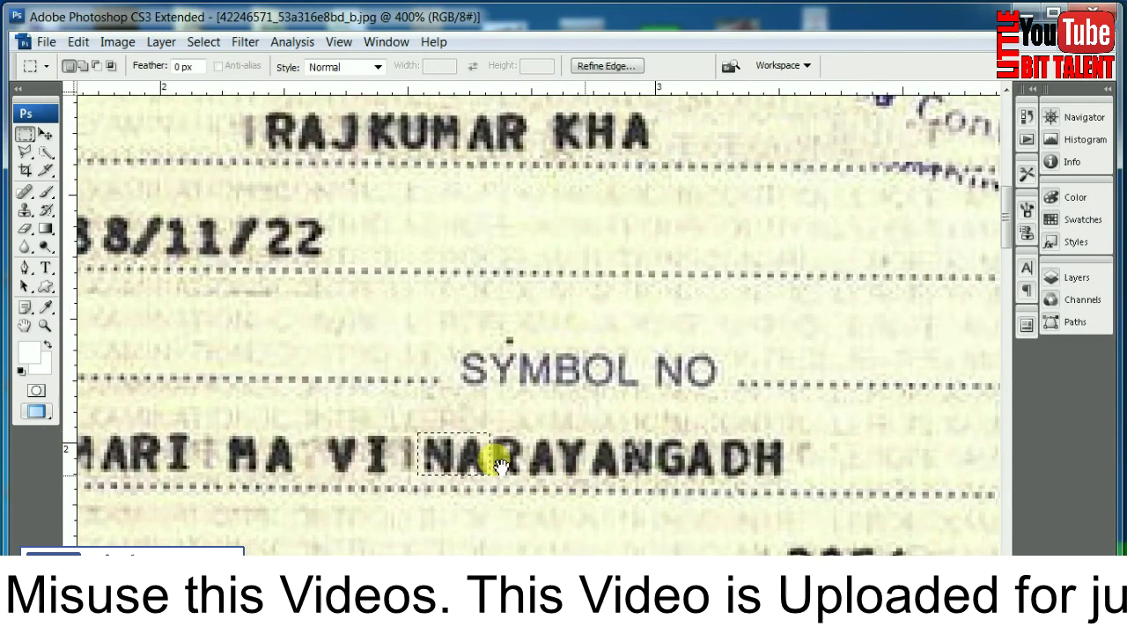
{"action": "left_click", "coordinate": [45, 134]}
{"action": "left_click_drag", "start_coordinate": [447, 467], "coordinate": [677, 145]}
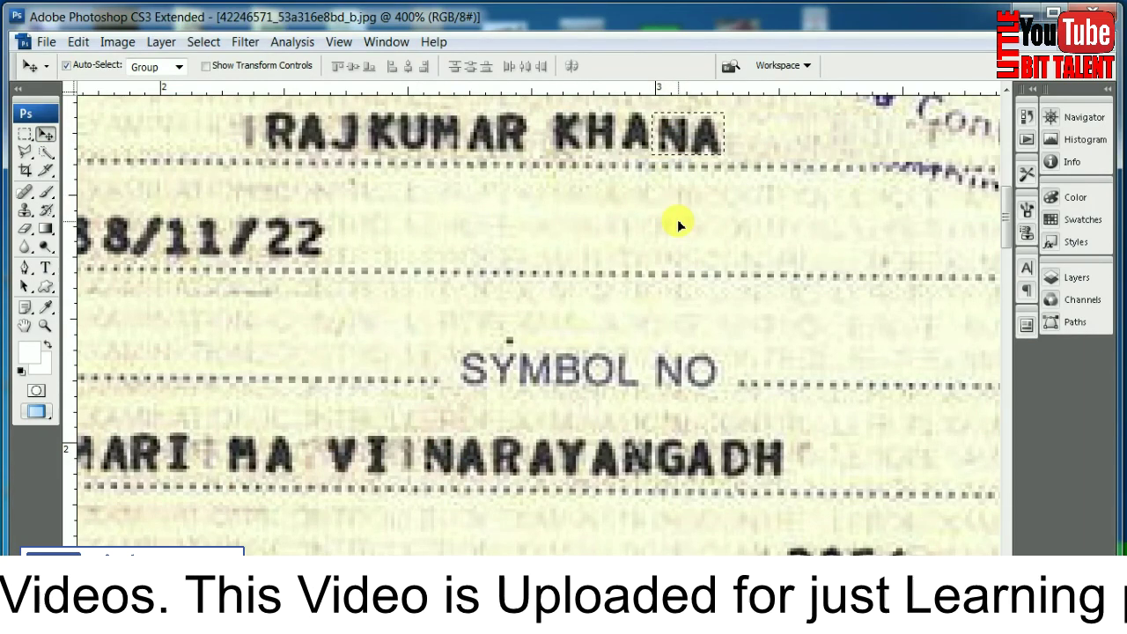
{"action": "key", "text": "ctrl+d"}
{"action": "scroll", "coordinate": [684, 289], "scroll_direction": "up", "scroll_amount": 5}
- Zoom out to 300% to review the name and dismiss the locked-layer error
{"action": "left_click", "coordinate": [655, 401], "text": "alt"}
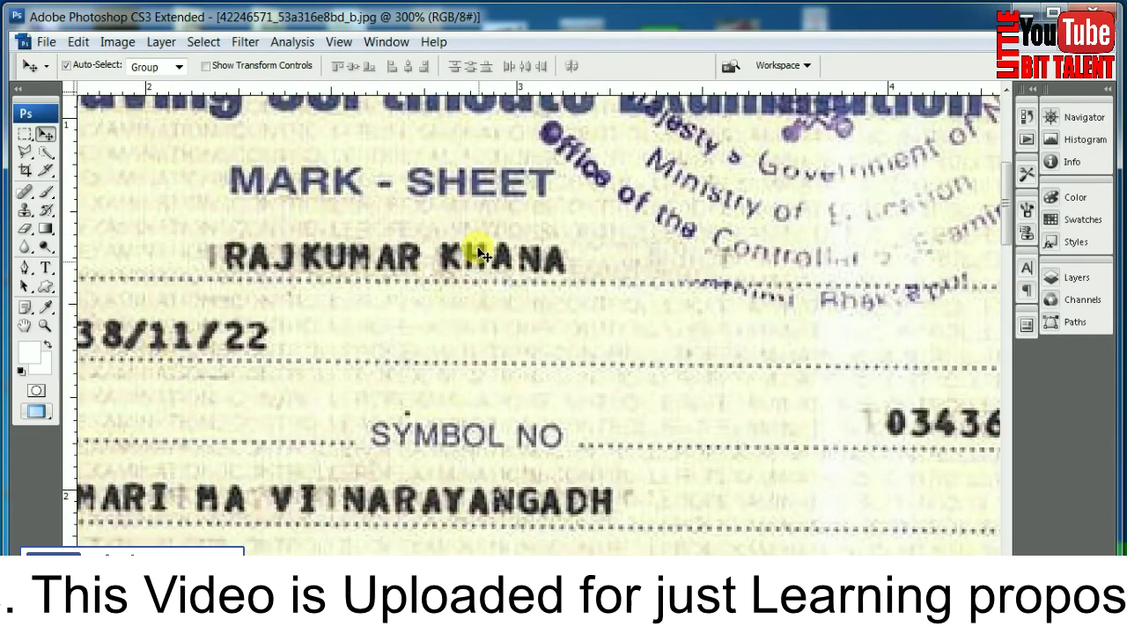
{"action": "left_click", "coordinate": [525, 255]}
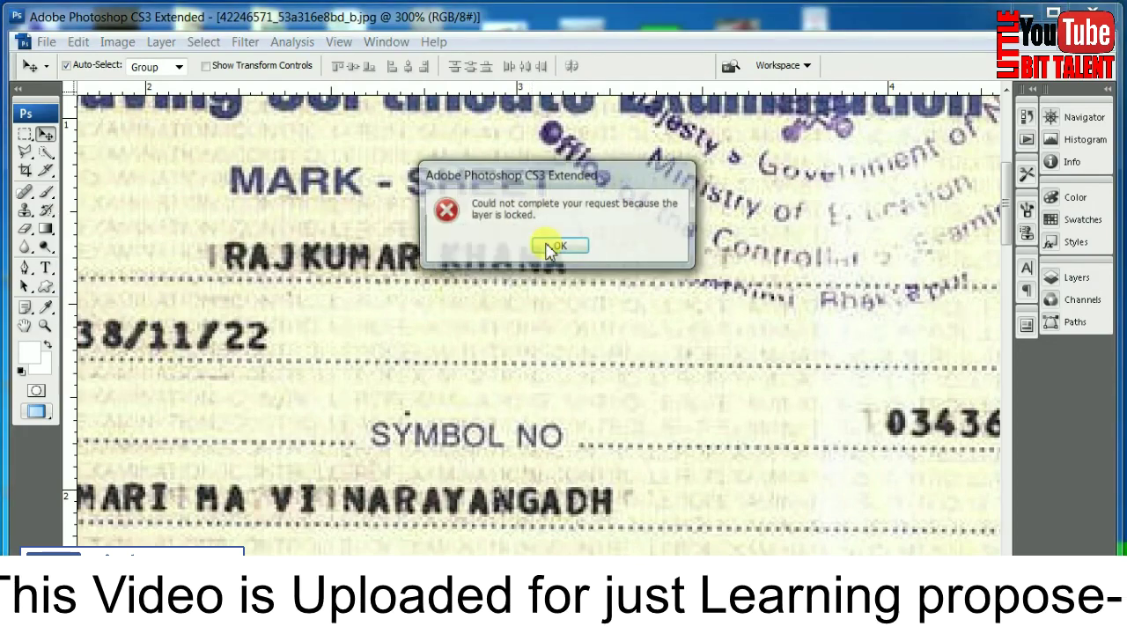
{"action": "left_click", "coordinate": [550, 247]}
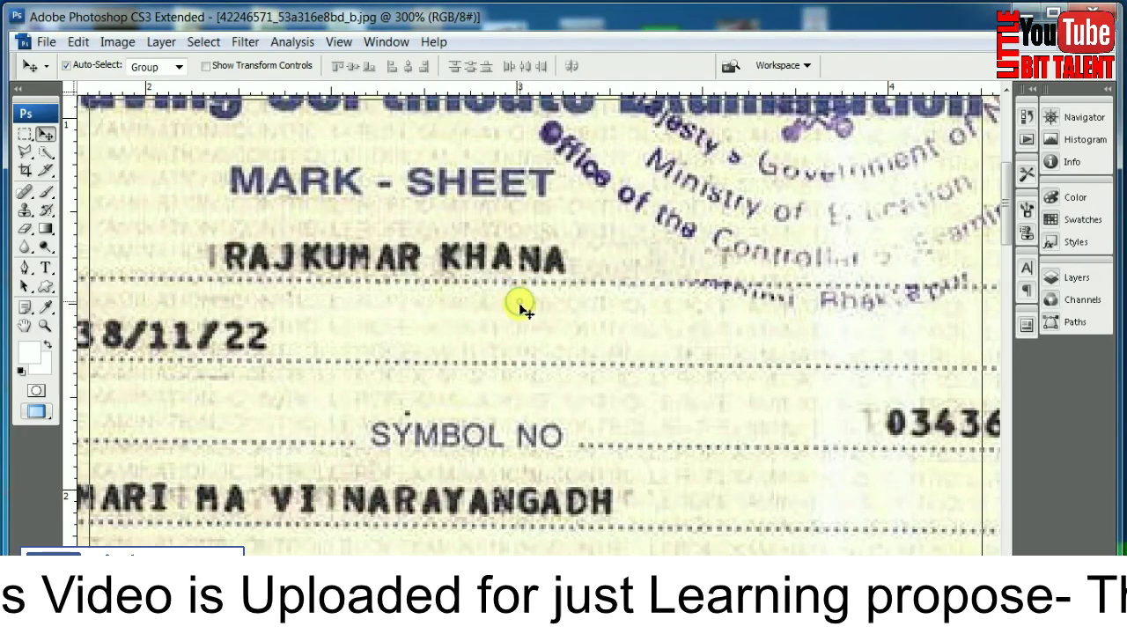
{"action": "scroll", "coordinate": [519, 307], "scroll_direction": "up", "scroll_amount": 1}
{"action": "scroll", "coordinate": [519, 300], "scroll_direction": "down", "scroll_amount": 2}
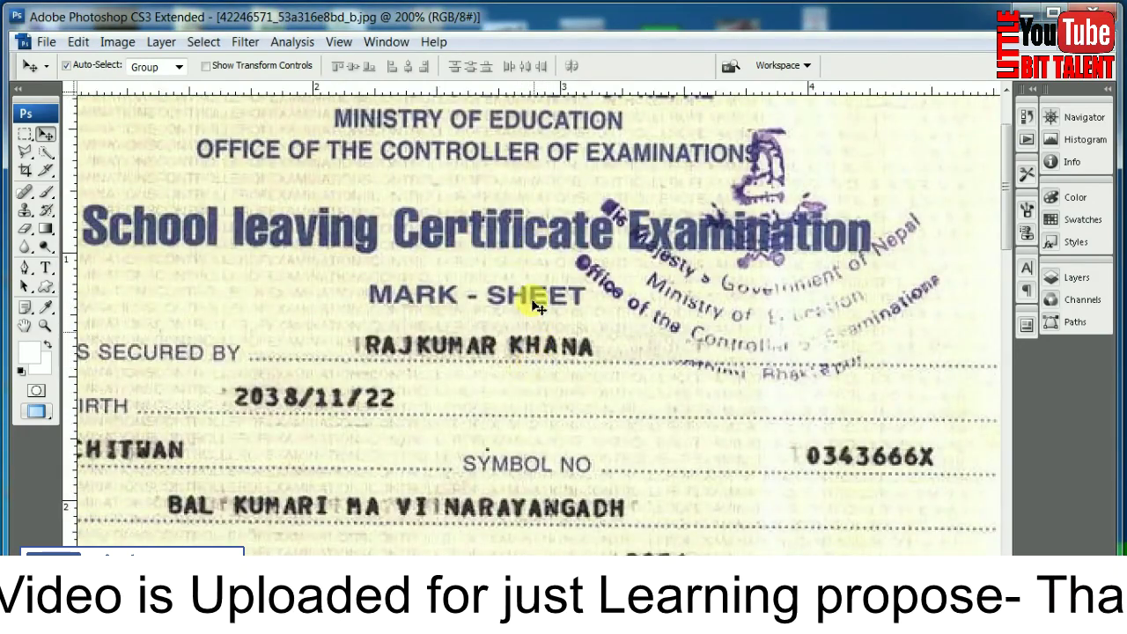
{"action": "left_click_drag", "start_coordinate": [503, 91], "coordinate": [517, 360]}
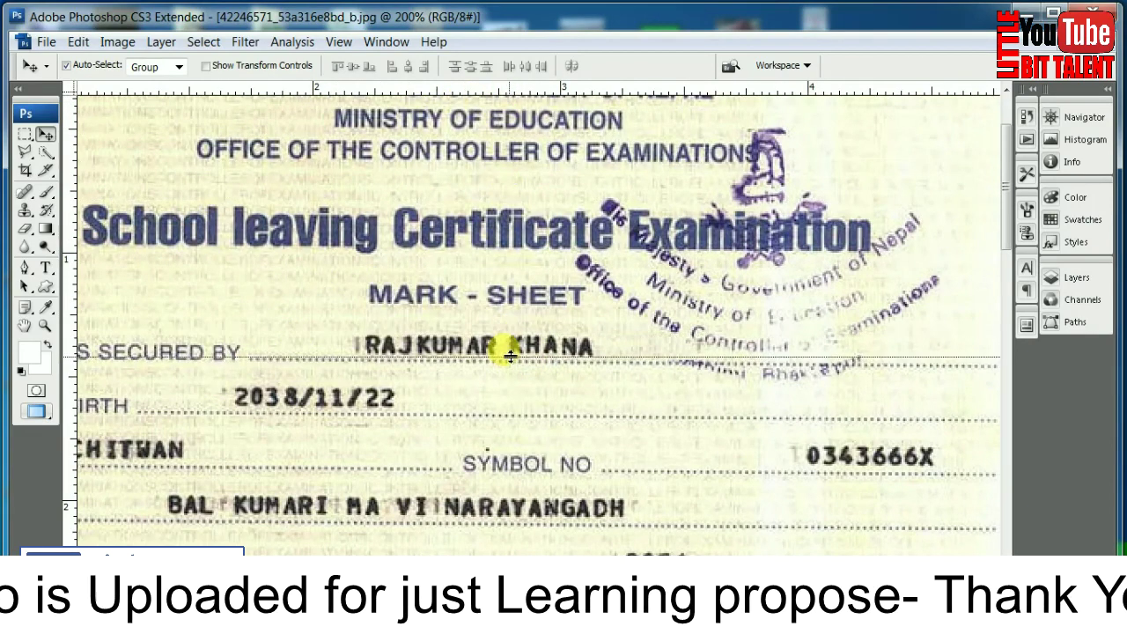
{"action": "mouse_move", "coordinate": [515, 89]}
{"action": "left_mouse_down"}
{"action": "mouse_move", "coordinate": [545, 322]}
{"action": "mouse_move", "coordinate": [496, 340]}
{"action": "left_mouse_up"}
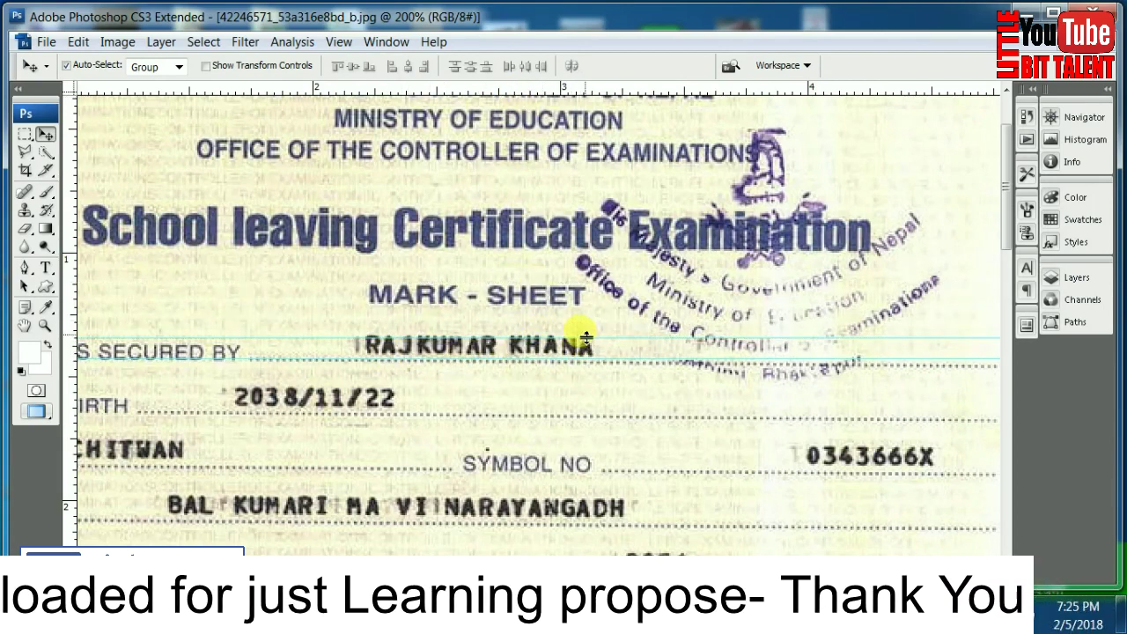
{"action": "left_click_drag", "start_coordinate": [585, 335], "coordinate": [591, 359]}
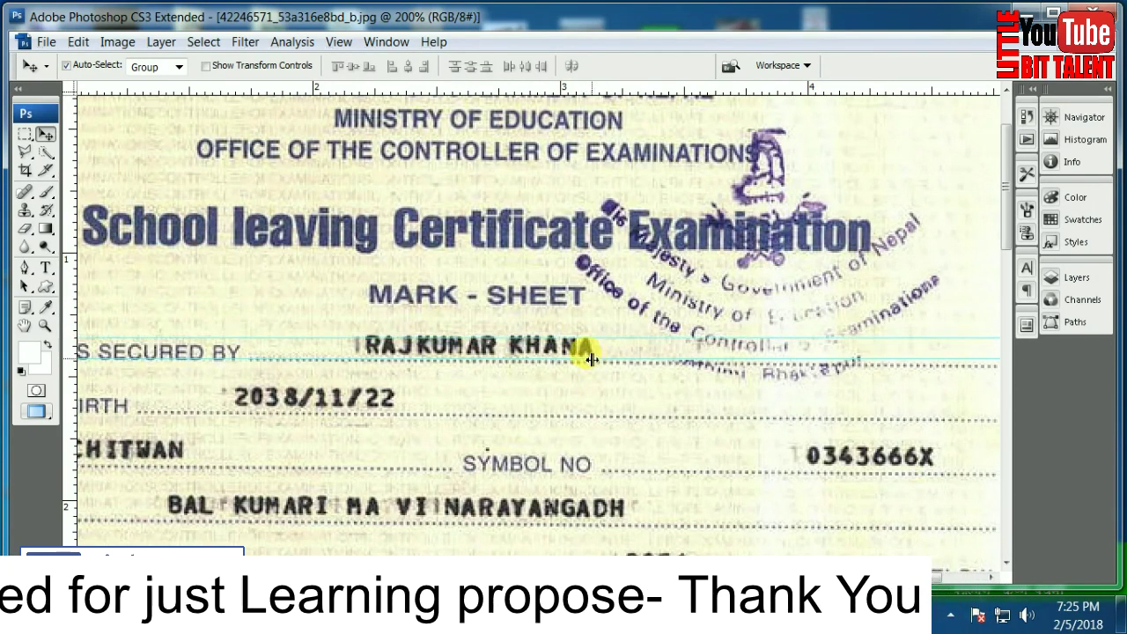
{"action": "key", "text": "ctrl+semicolon"}
{"action": "key", "text": "Up"}
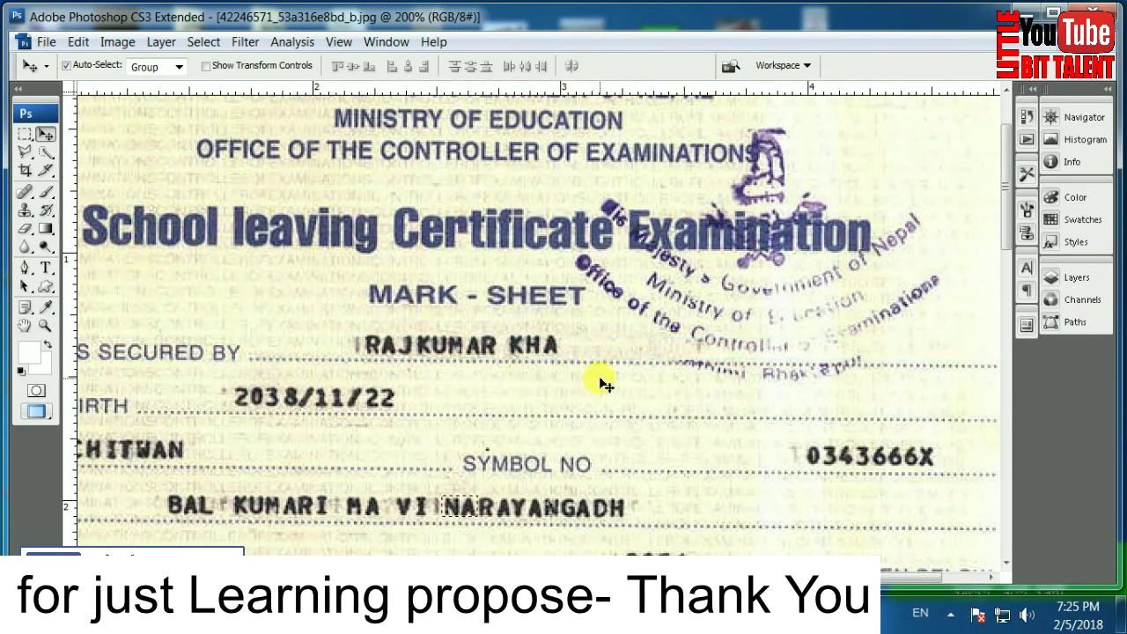
- Zoom in on the name line and undo the accidental erasure of NA
{"action": "key", "text": "ctrl+plus"}
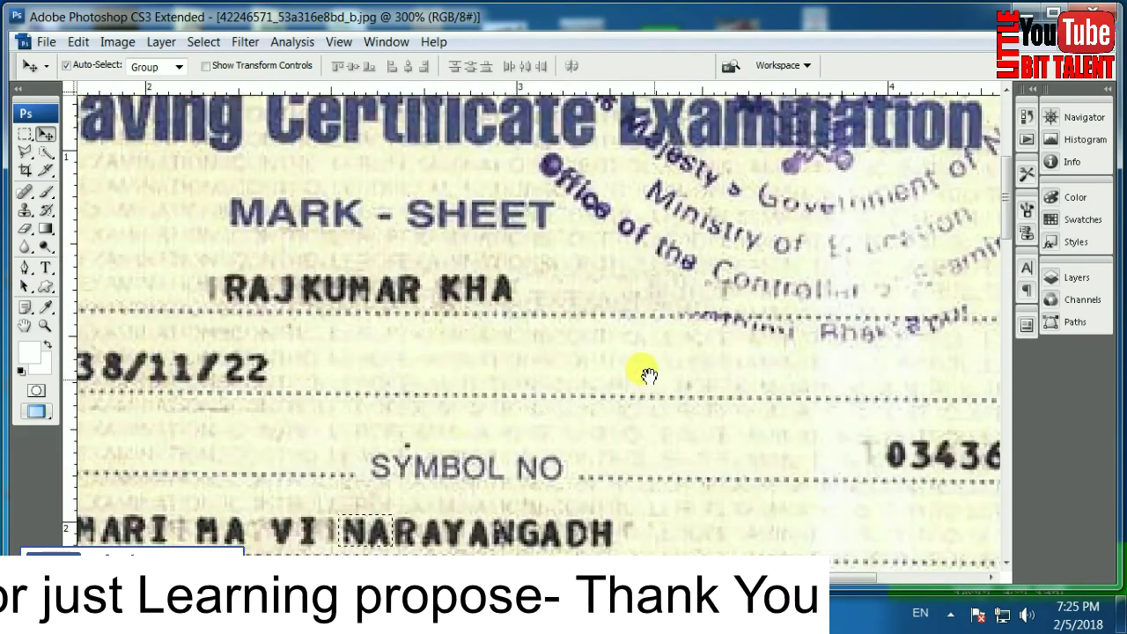
{"action": "left_click_drag", "start_coordinate": [647, 372], "coordinate": [632, 347]}
{"action": "key", "text": "ctrl+z"}
{"action": "key", "text": "ctrl+semicolon"}
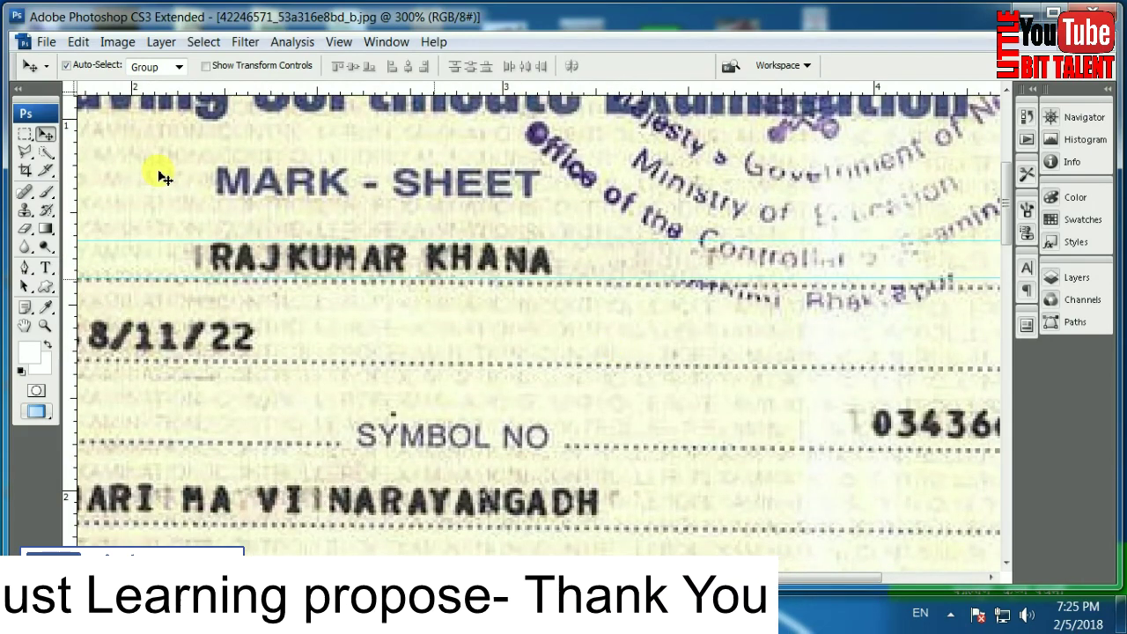
{"action": "left_click", "coordinate": [25, 134]}
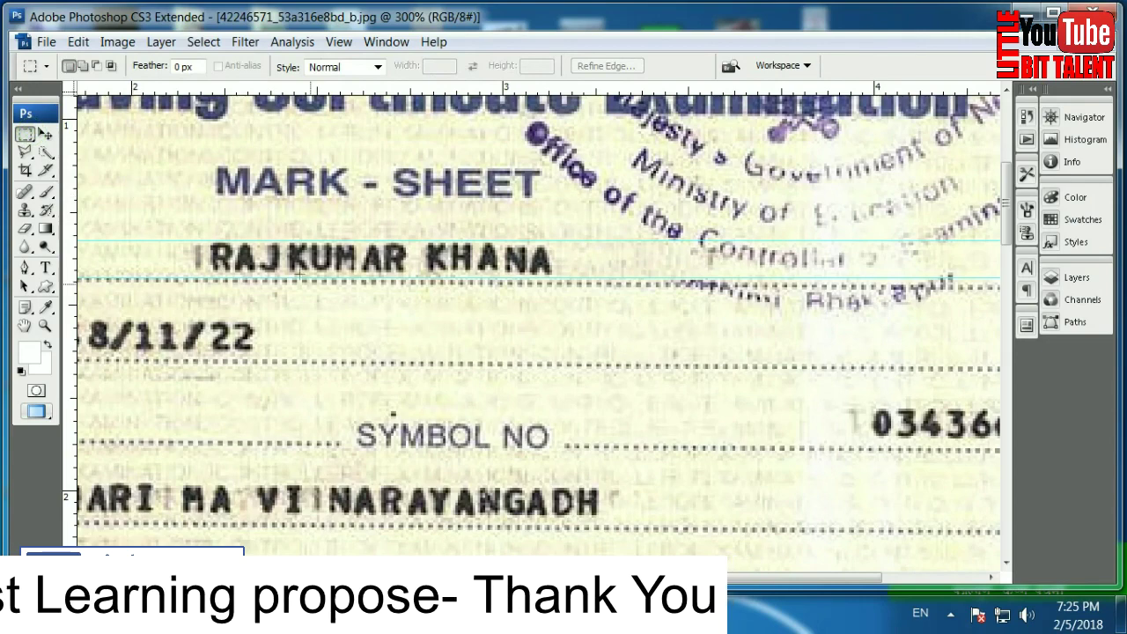
{"action": "scroll", "coordinate": [448, 272], "scroll_direction": "down", "scroll_amount": 3}
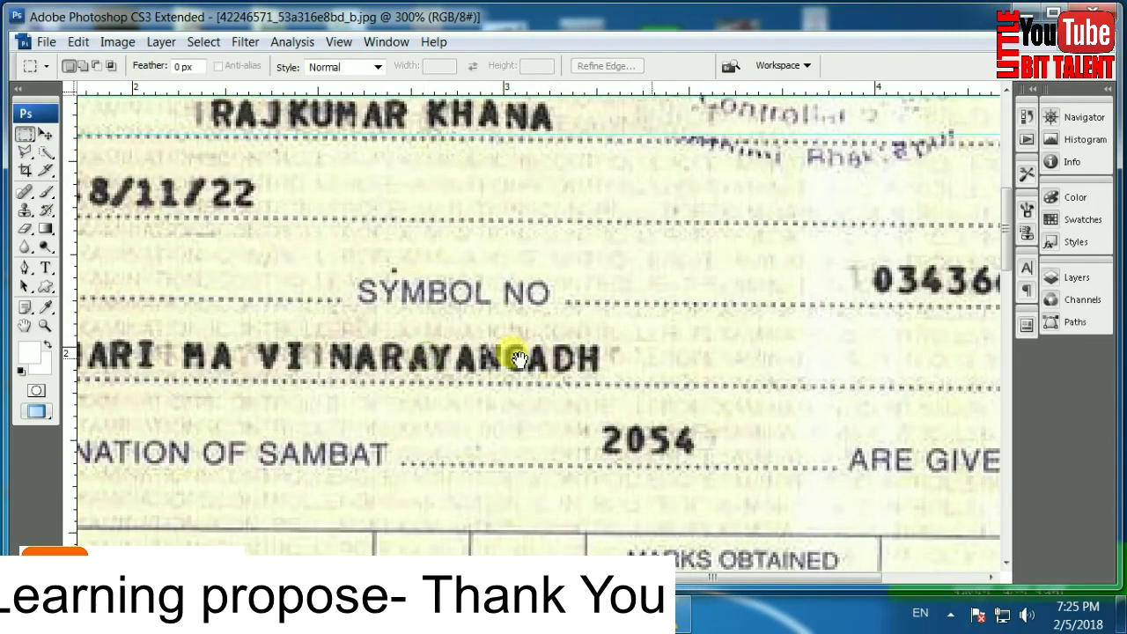
{"action": "scroll", "coordinate": [432, 352], "scroll_direction": "left", "scroll_amount": 3}
- Marquee-select the letter L in BAL
{"action": "scroll", "coordinate": [503, 315], "scroll_direction": "left", "scroll_amount": 3}
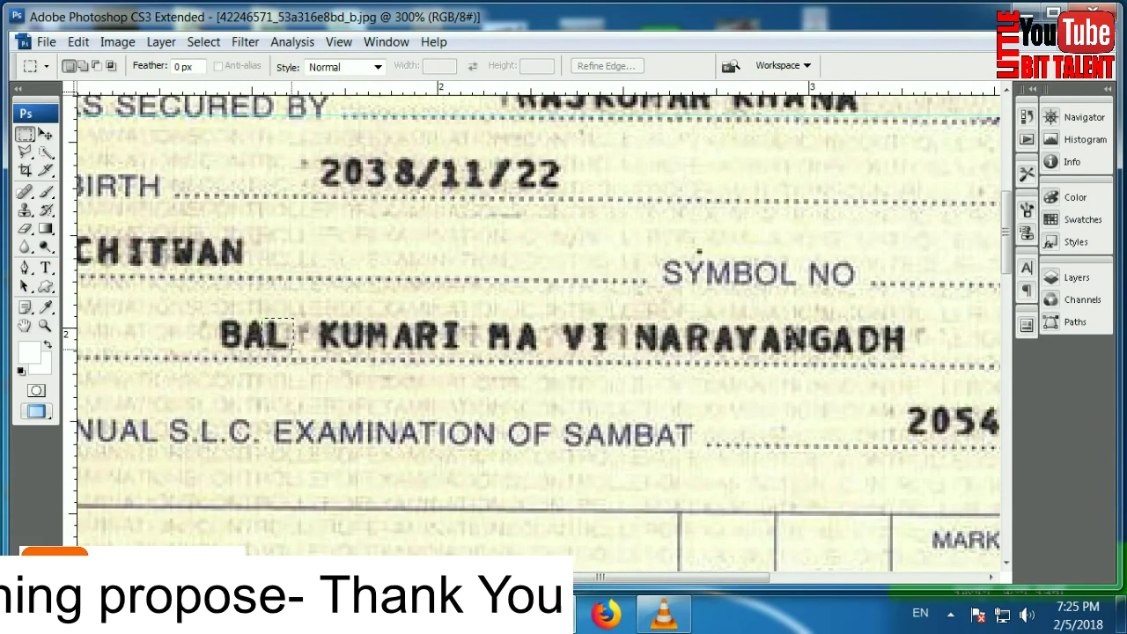
{"action": "left_click_drag", "start_coordinate": [287, 352], "coordinate": [288, 352]}
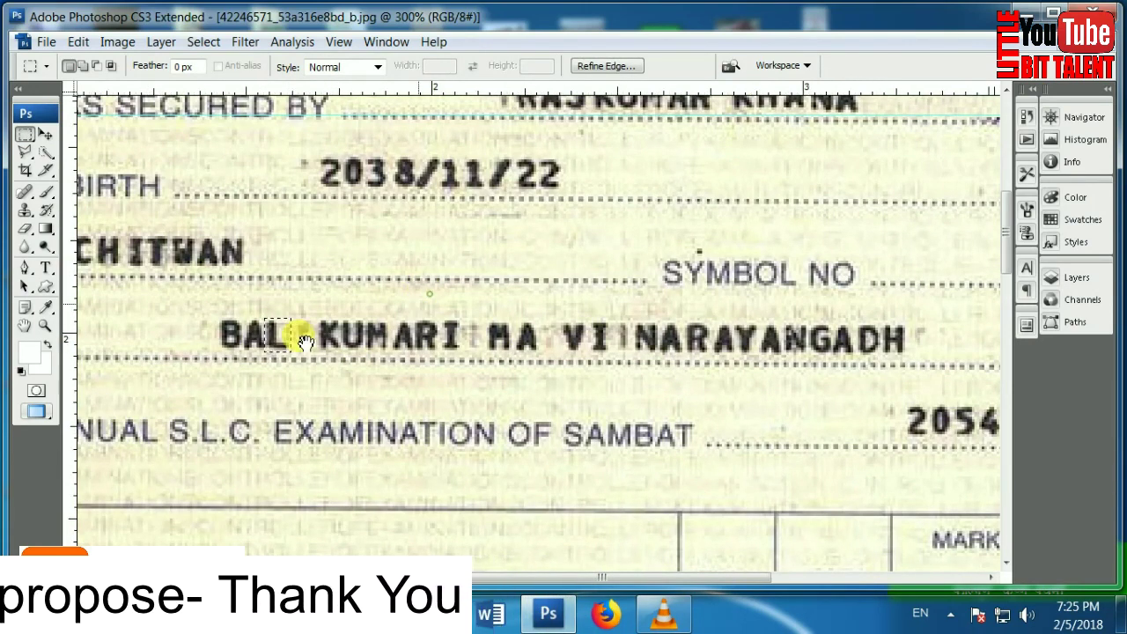
{"action": "scroll", "coordinate": [297, 326], "scroll_direction": "up", "scroll_amount": 1}
{"action": "scroll", "coordinate": [297, 327], "scroll_direction": "right", "scroll_amount": 3}
{"action": "left_click", "coordinate": [45, 137]}
{"action": "scroll", "coordinate": [291, 353], "scroll_direction": "up", "scroll_amount": 1}
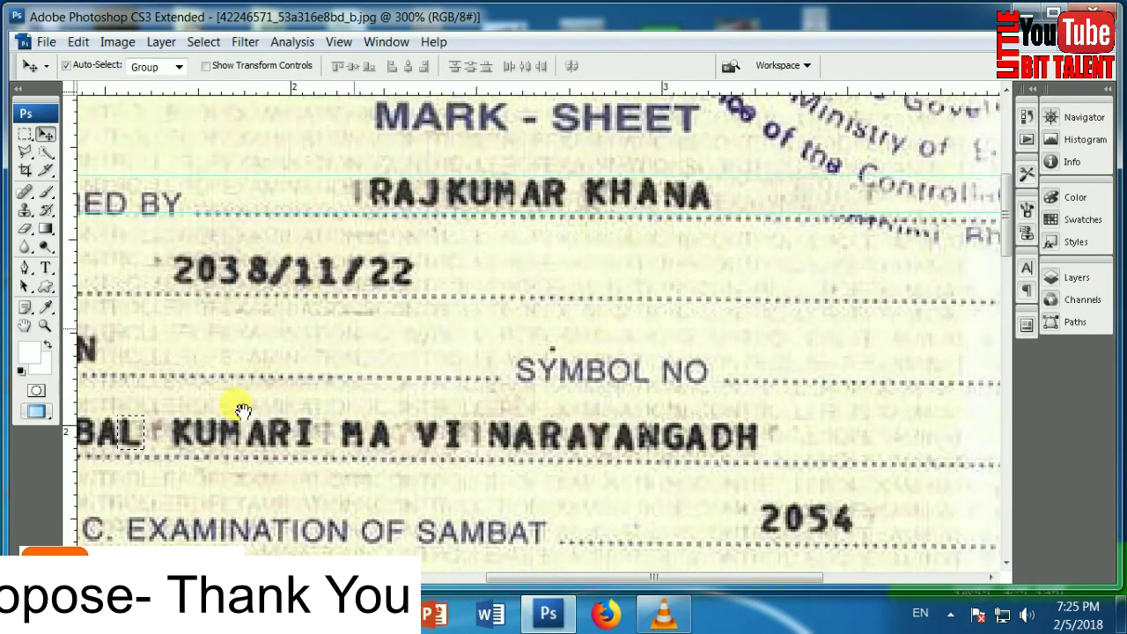
{"action": "left_click_drag", "start_coordinate": [133, 432], "coordinate": [398, 338]}
{"action": "left_click_drag", "start_coordinate": [508, 310], "coordinate": [732, 199]}
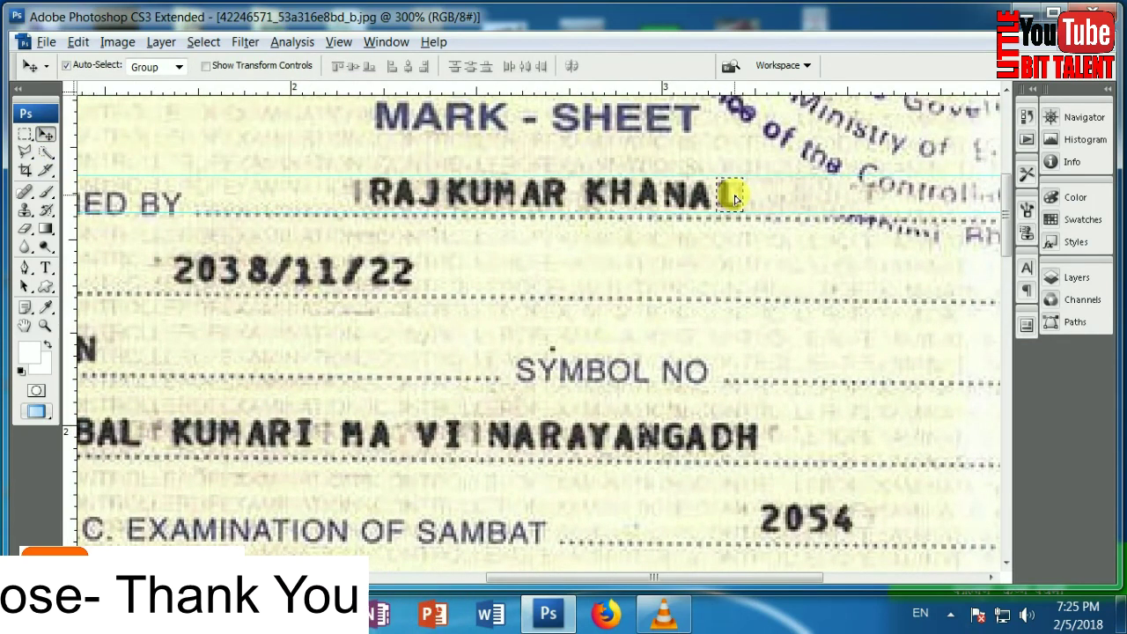
{"action": "key", "text": "ctrl+d"}
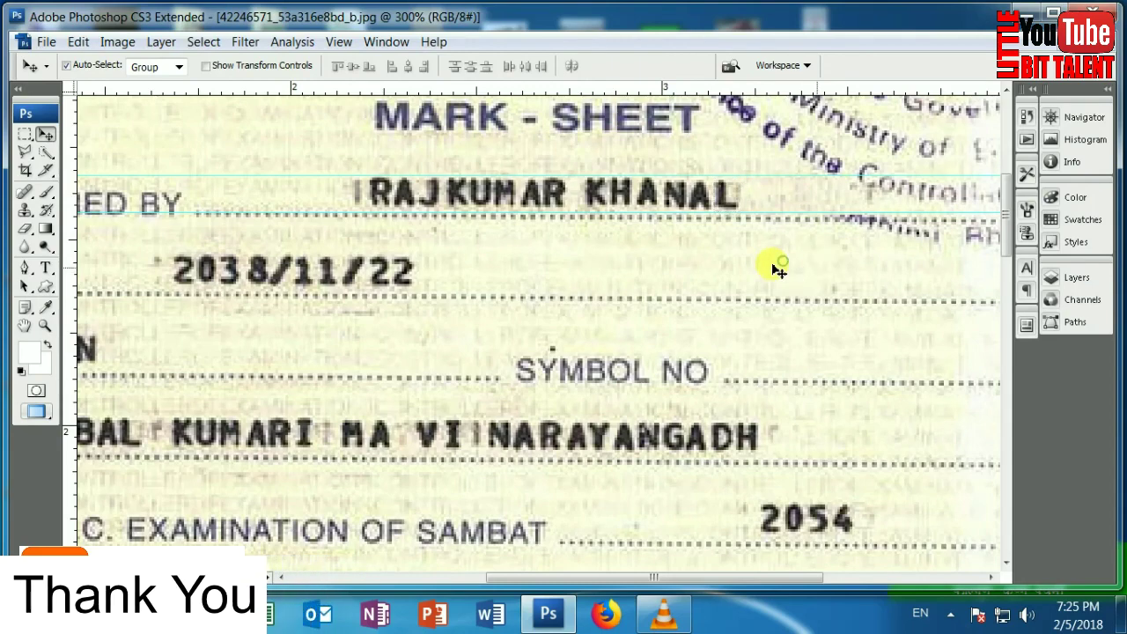
{"action": "key", "text": "ctrl+minus"}
{"action": "key", "text": "ctrl+minus"}
{"action": "key", "text": "z"}
{"action": "left_click", "coordinate": [614, 288]}
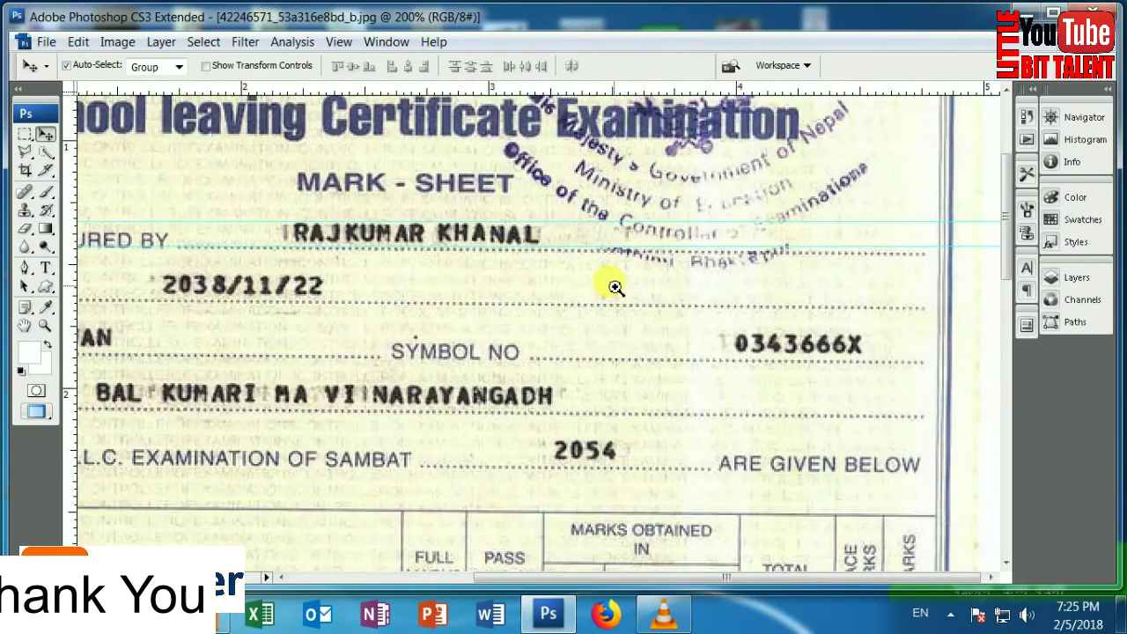
- Drag both guides off the name line back onto the ruler
{"action": "mouse_move", "coordinate": [626, 340]}
{"action": "left_mouse_down"}
{"action": "mouse_move", "coordinate": [770, 377]}
{"action": "mouse_move", "coordinate": [732, 378]}
{"action": "left_mouse_up"}
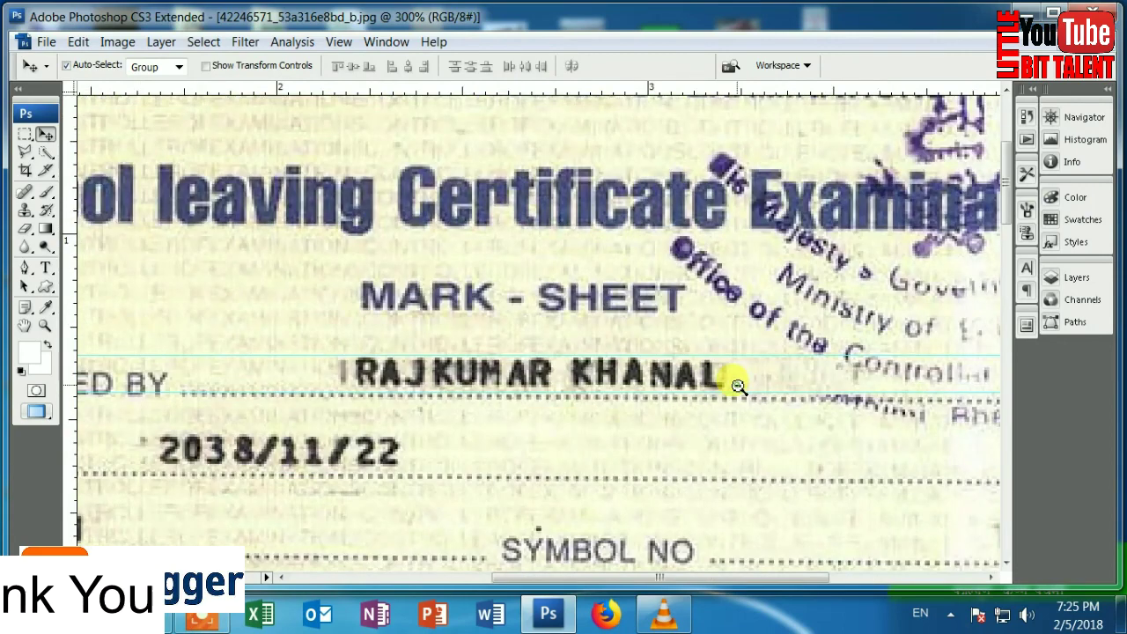
{"action": "key", "text": "ctrl+minus"}
{"action": "left_click_drag", "start_coordinate": [644, 314], "coordinate": [644, 104]}
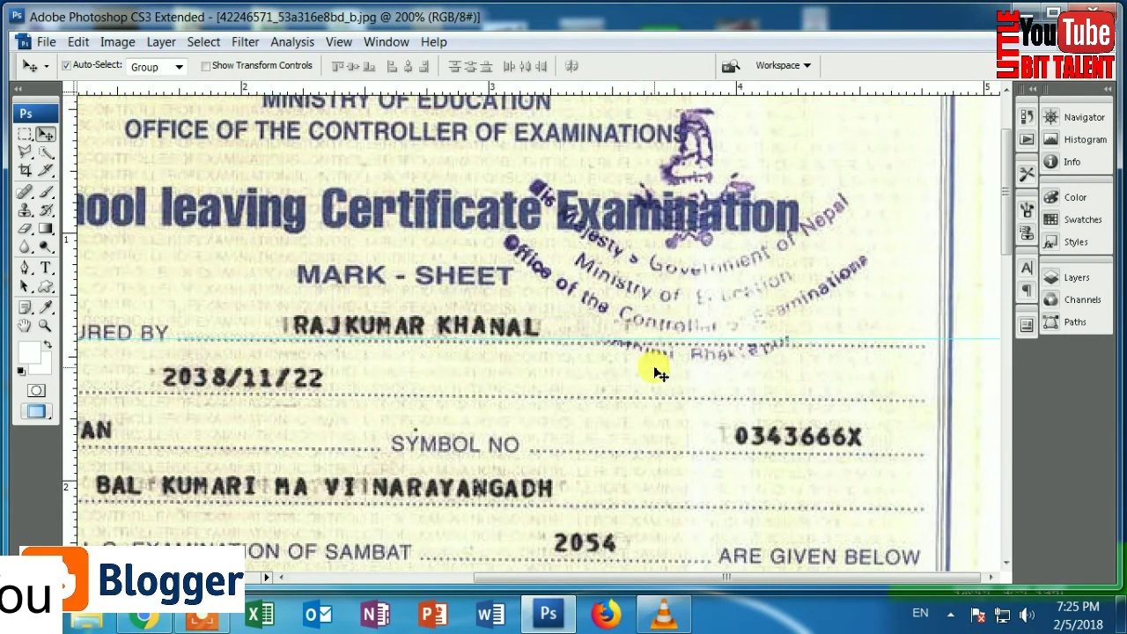
{"action": "scroll", "coordinate": [667, 107], "scroll_direction": "up", "scroll_amount": 1}
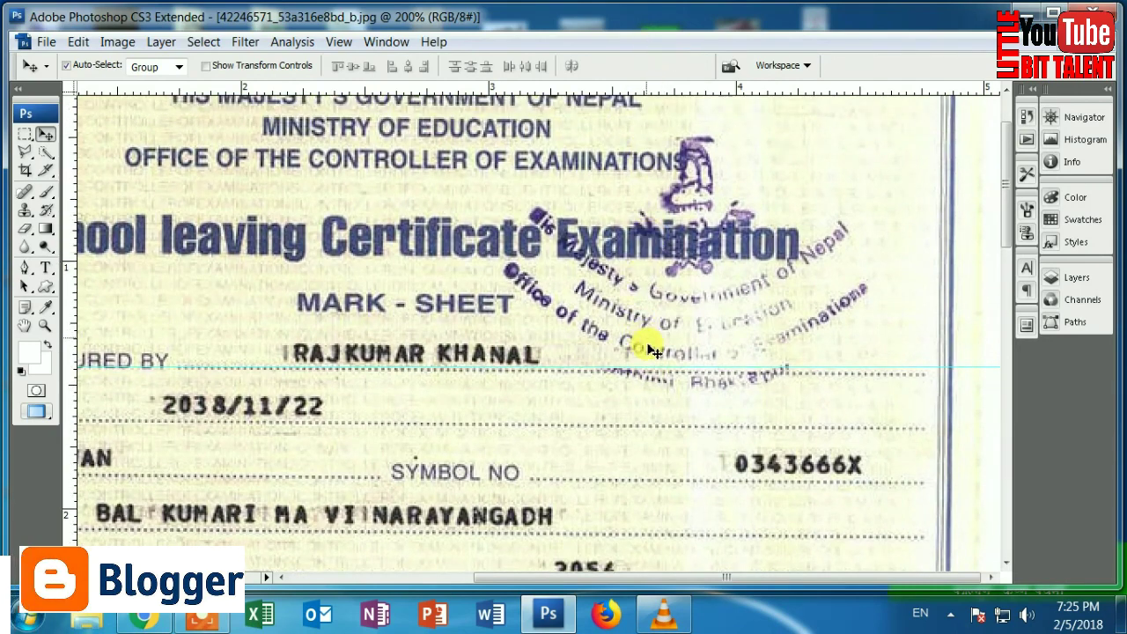
{"action": "left_click_drag", "start_coordinate": [658, 367], "coordinate": [678, 78]}
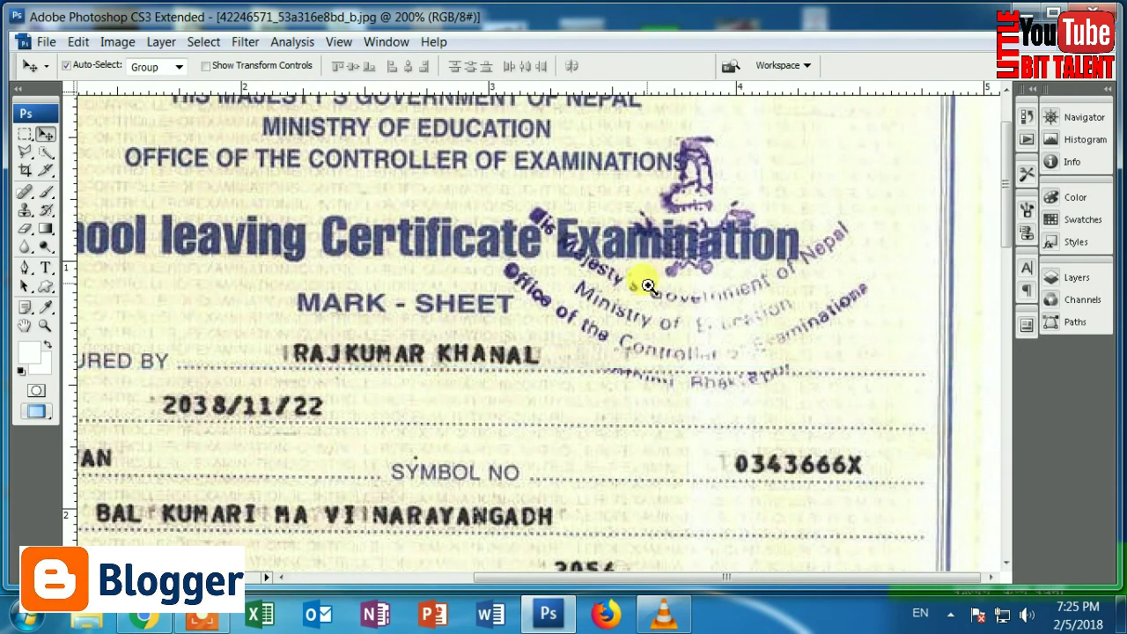
- Magnify the final L of KHANAL to 800%
{"action": "left_click", "coordinate": [557, 354]}
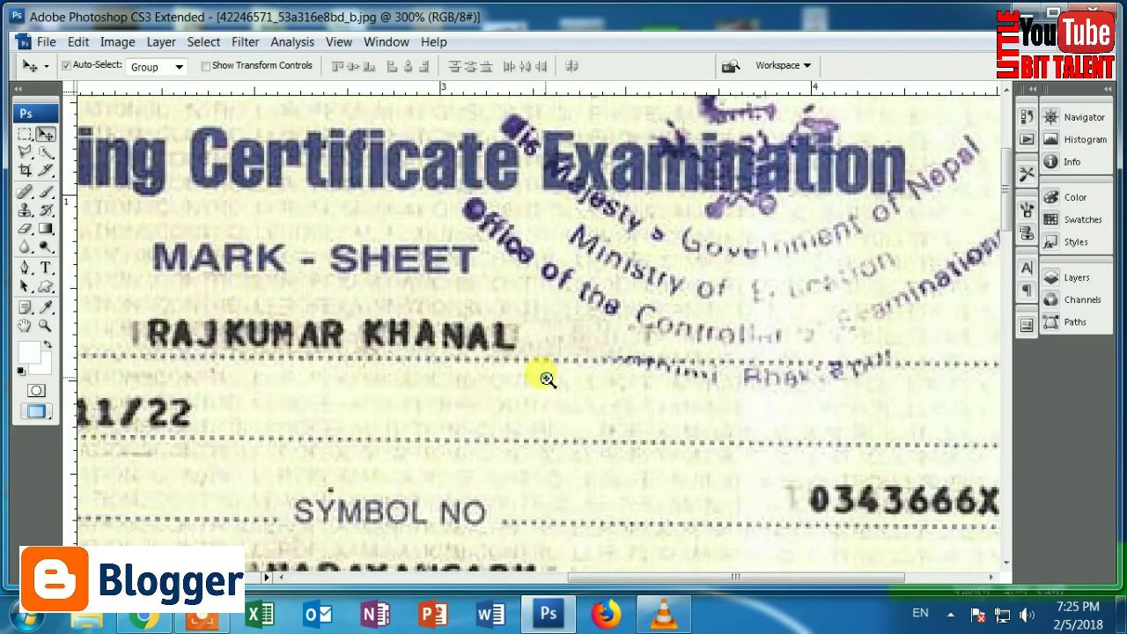
{"action": "left_click", "coordinate": [546, 378]}
{"action": "left_click", "coordinate": [530, 355], "text": "alt"}
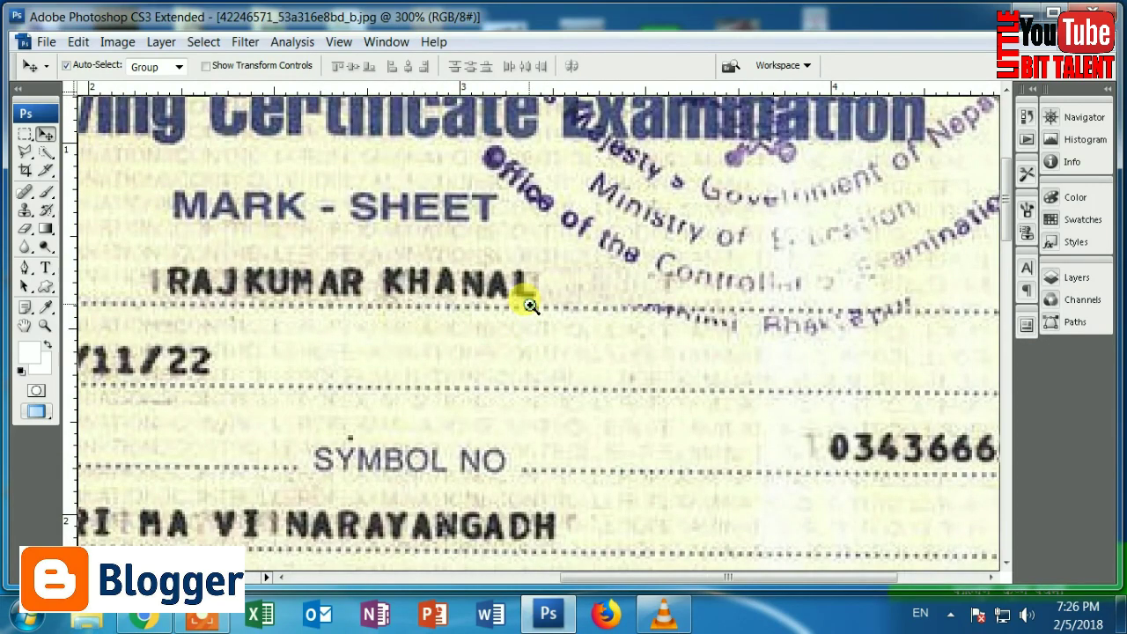
{"action": "left_click", "coordinate": [523, 294]}
{"action": "left_click", "coordinate": [602, 349]}
{"action": "left_click", "coordinate": [601, 357]}
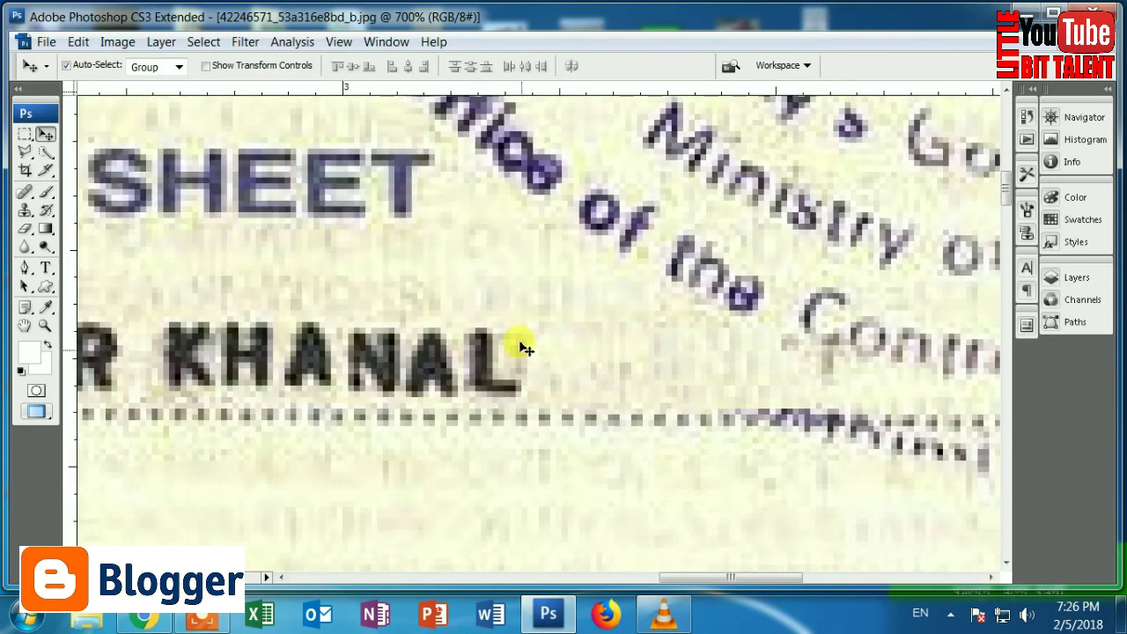
{"action": "left_click", "coordinate": [517, 355]}
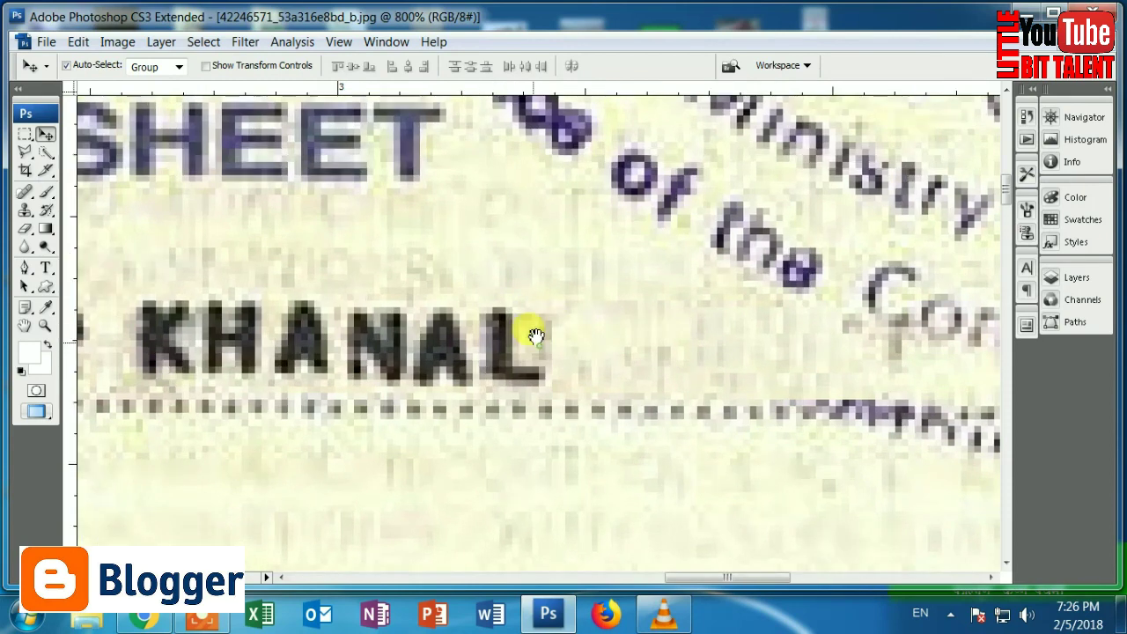
{"action": "left_click", "coordinate": [26, 136]}
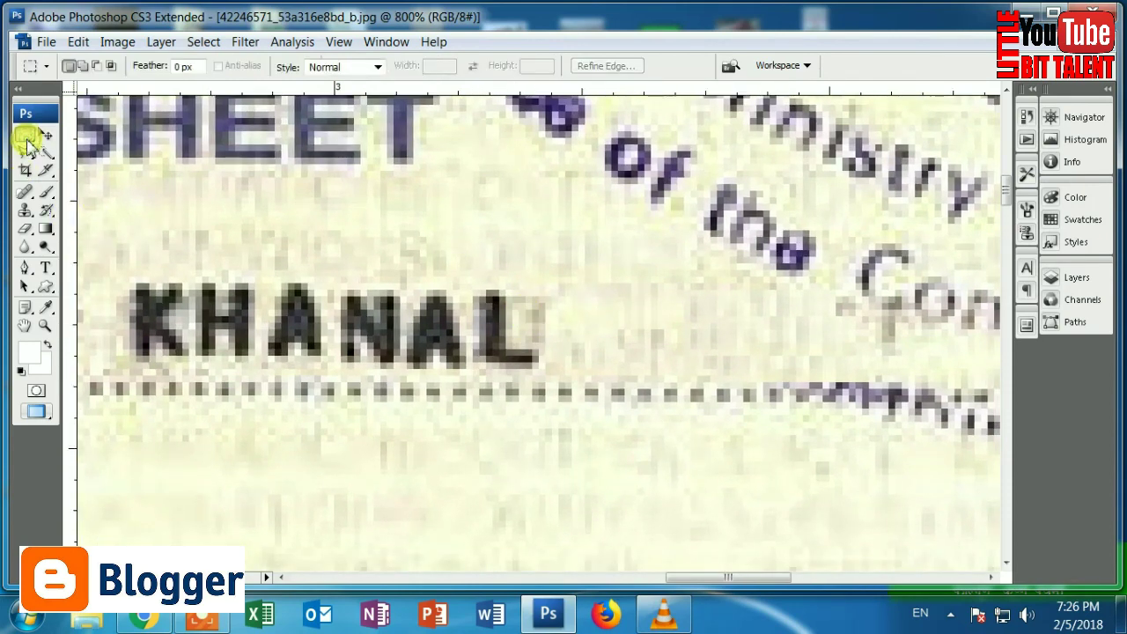
{"action": "left_click", "coordinate": [24, 209]}
- Sample the plain paper beside the final L as the Clone Stamp source, then pan along the name
{"action": "left_click_drag", "start_coordinate": [585, 384], "coordinate": [548, 402]}
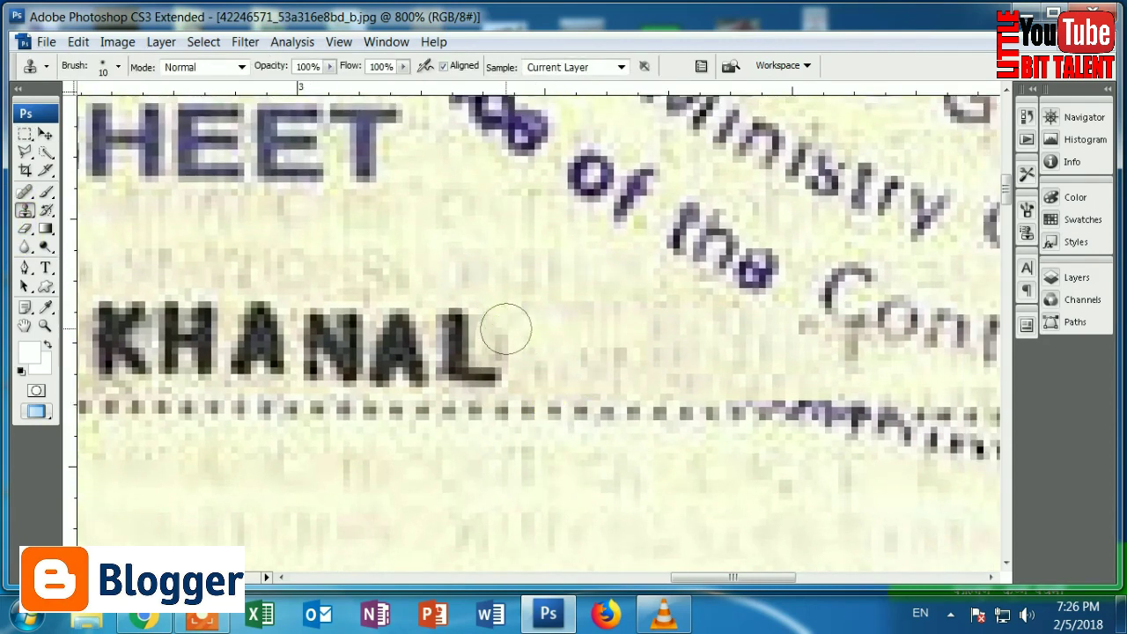
{"action": "left_click", "coordinate": [25, 194]}
{"action": "left_click", "coordinate": [590, 304], "text": "alt"}
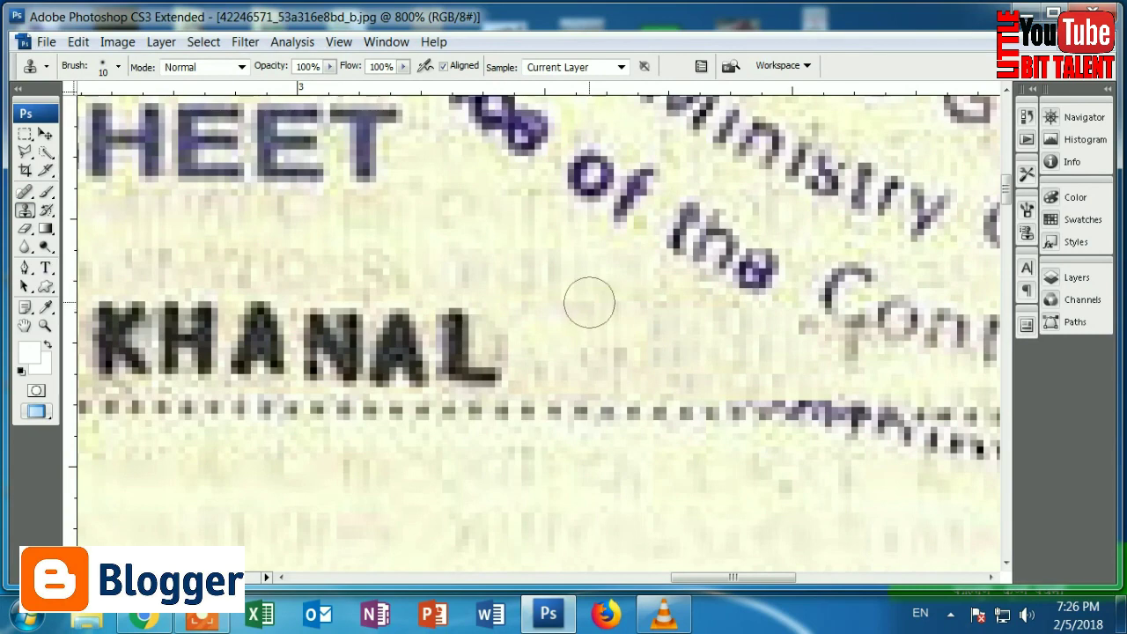
{"action": "mouse_move", "coordinate": [508, 330]}
{"action": "left_mouse_down"}
{"action": "mouse_move", "coordinate": [566, 380]}
{"action": "mouse_move", "coordinate": [737, 361]}
{"action": "left_mouse_up"}
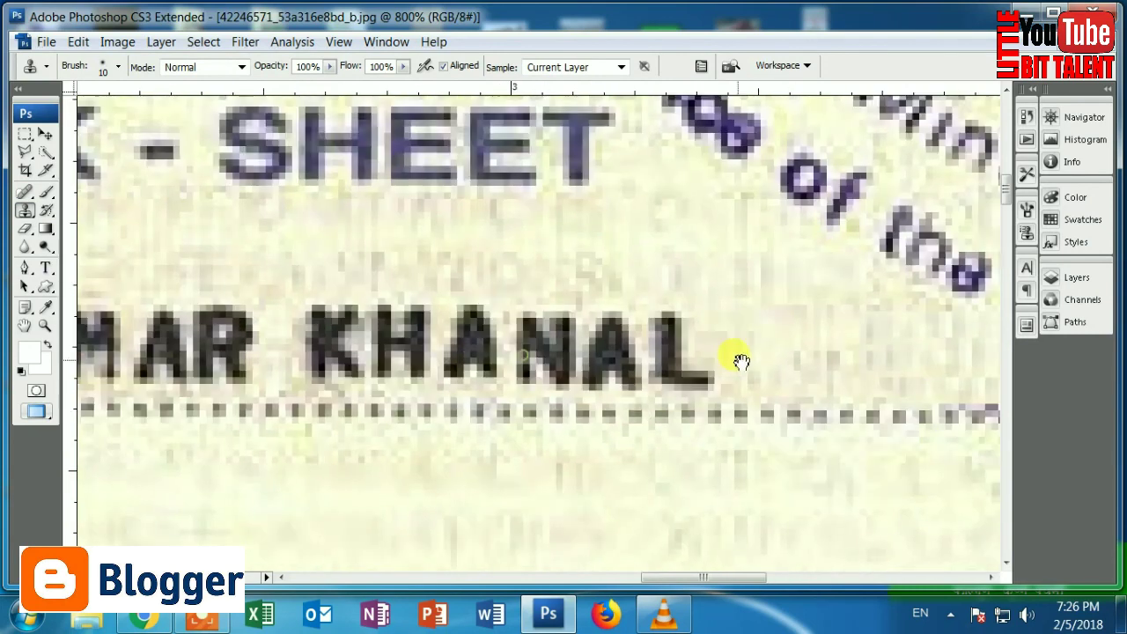
{"action": "left_click_drag", "start_coordinate": [561, 335], "coordinate": [684, 335]}
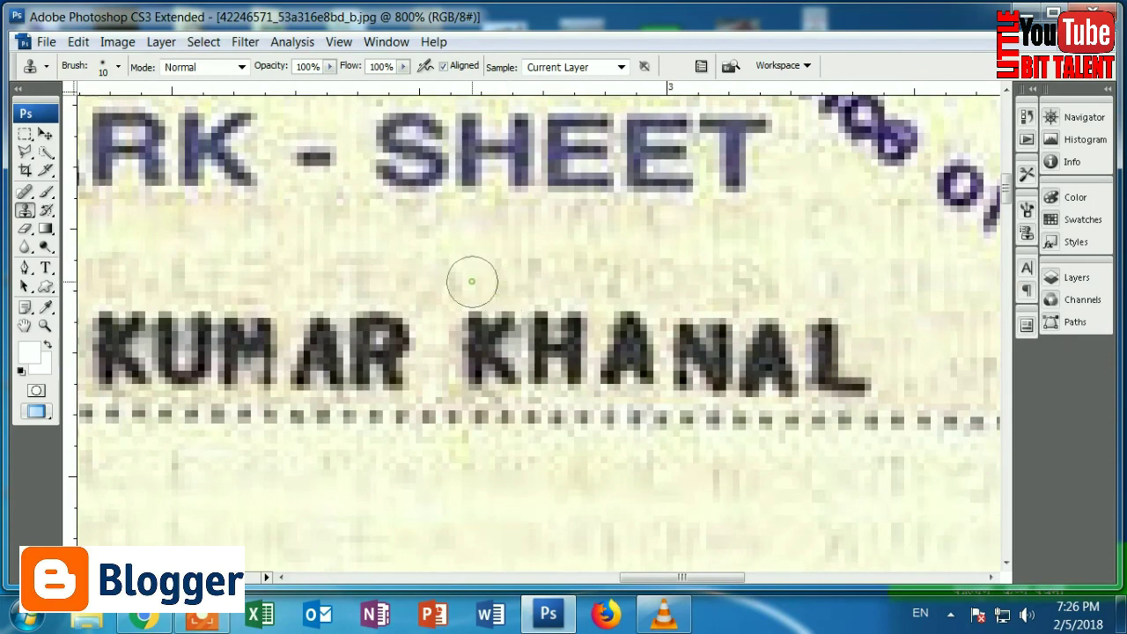
{"action": "left_click_drag", "start_coordinate": [396, 306], "coordinate": [498, 280]}
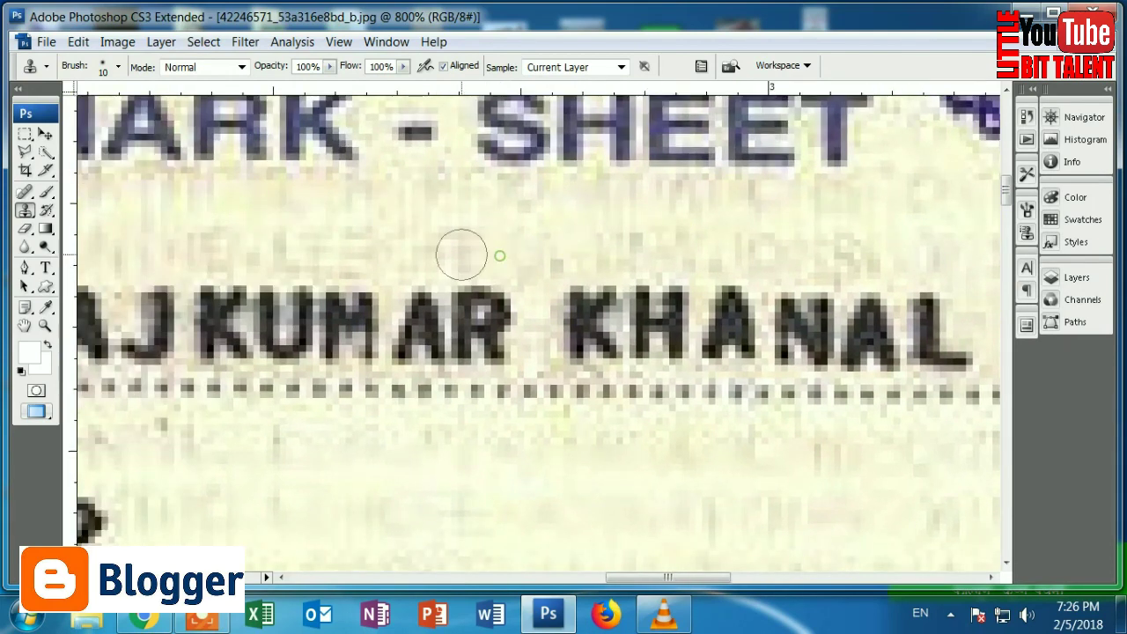
{"action": "scroll", "coordinate": [512, 250], "scroll_direction": "down", "scroll_amount": 1}
{"action": "scroll", "coordinate": [505, 244], "scroll_direction": "down", "scroll_amount": 2}
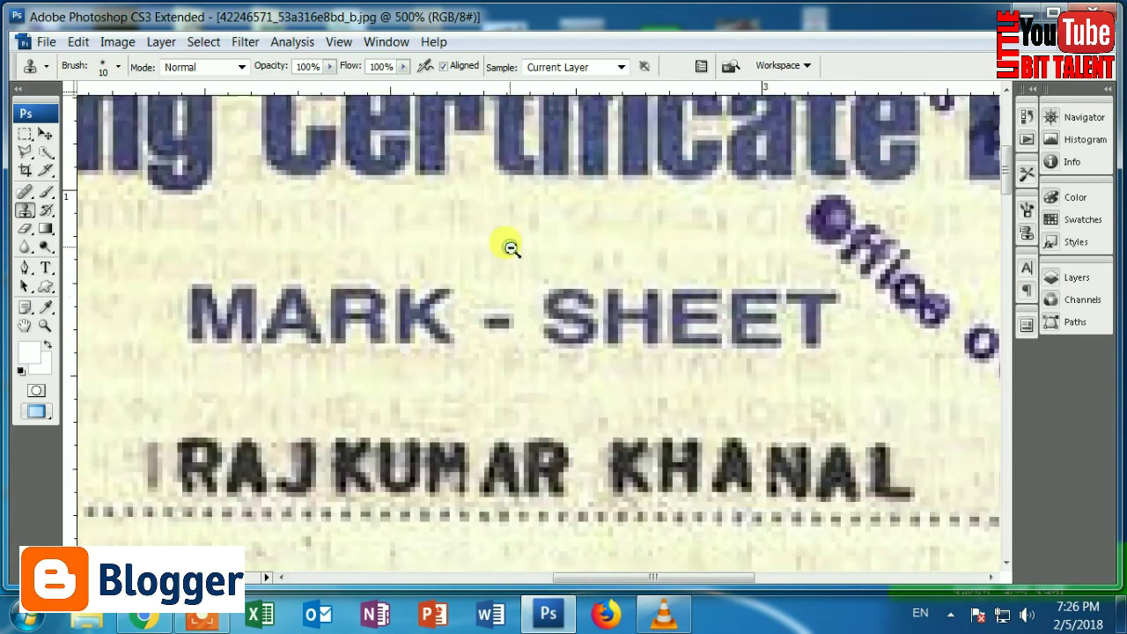
- Scroll the view down from the name to the marks table
{"action": "scroll", "coordinate": [511, 256], "scroll_direction": "down", "scroll_amount": 1}
{"action": "scroll", "coordinate": [515, 260], "scroll_direction": "up", "scroll_amount": 3}
{"action": "scroll", "coordinate": [538, 271], "scroll_direction": "down", "scroll_amount": 3}
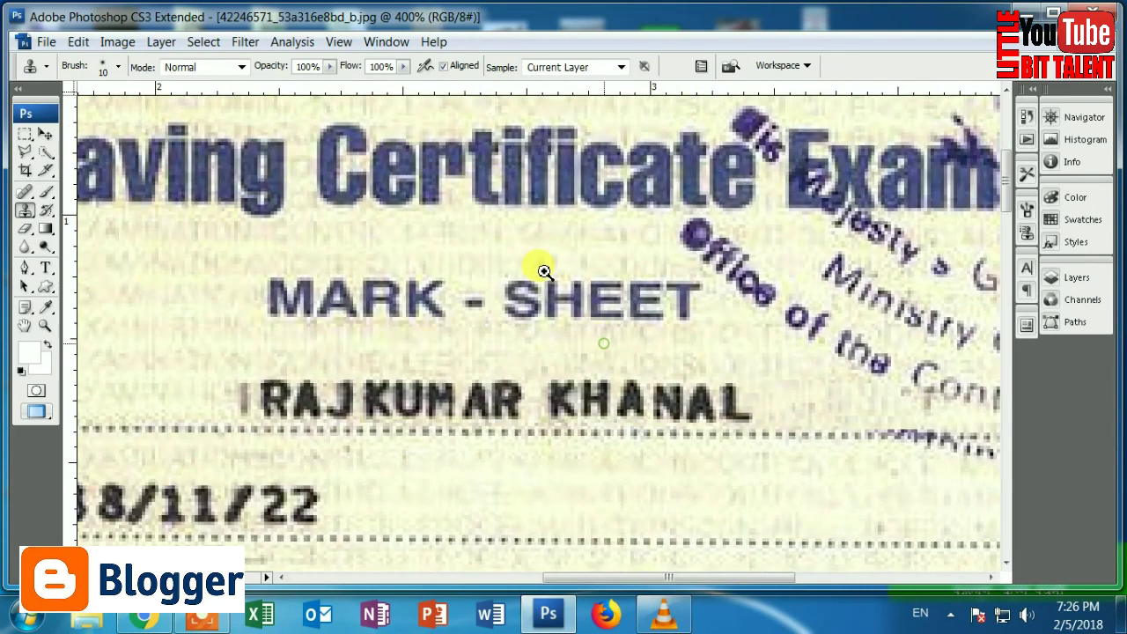
{"action": "scroll", "coordinate": [544, 271], "scroll_direction": "up", "scroll_amount": 5}
{"action": "scroll", "coordinate": [549, 289], "scroll_direction": "down", "scroll_amount": 2}
{"action": "scroll", "coordinate": [552, 293], "scroll_direction": "down", "scroll_amount": 1}
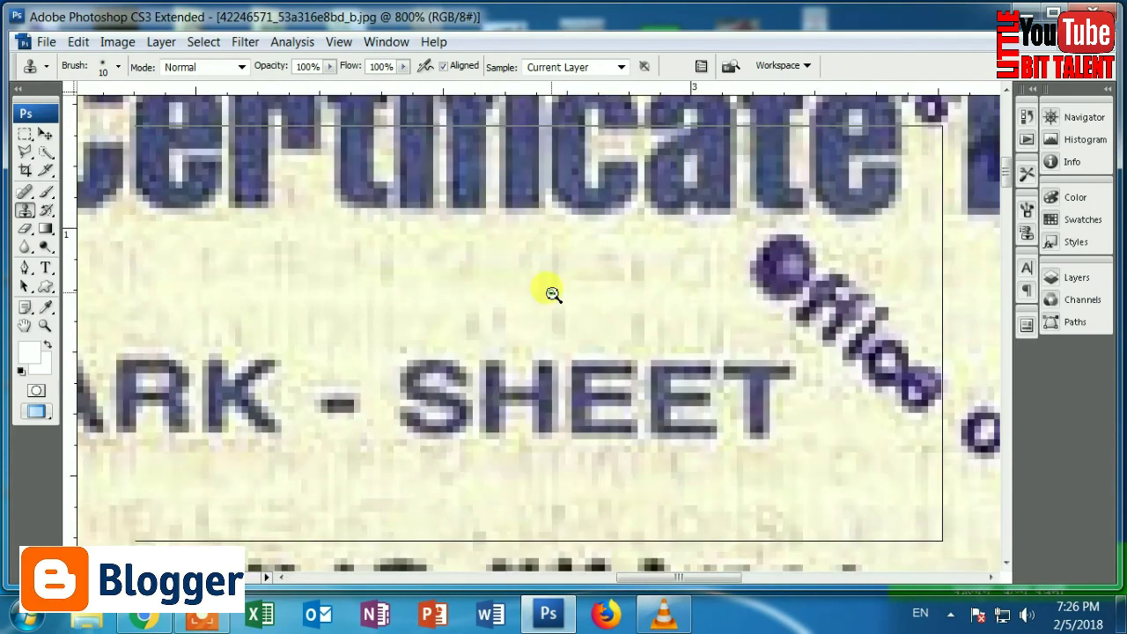
{"action": "scroll", "coordinate": [552, 293], "scroll_direction": "down", "scroll_amount": 2}
{"action": "scroll", "coordinate": [552, 293], "scroll_direction": "down", "scroll_amount": 3}
{"action": "scroll", "coordinate": [548, 370], "scroll_direction": "down", "scroll_amount": 2}
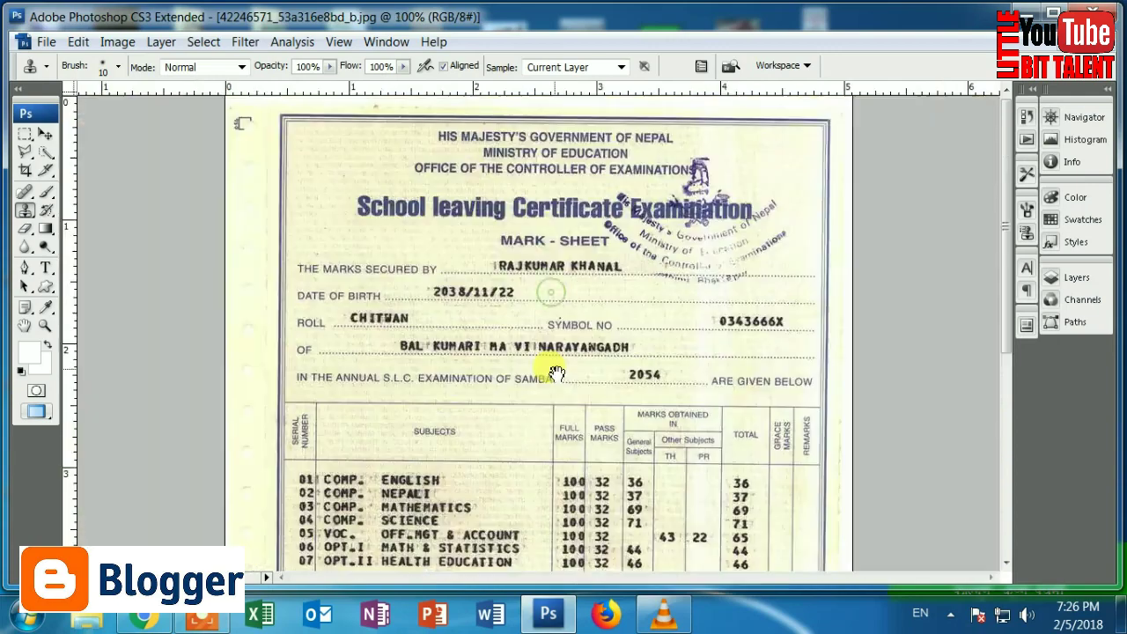
{"action": "scroll", "coordinate": [555, 264], "scroll_direction": "down", "scroll_amount": 3}
{"action": "scroll", "coordinate": [548, 255], "scroll_direction": "up", "scroll_amount": 1}
{"action": "scroll", "coordinate": [528, 326], "scroll_direction": "up", "scroll_amount": 1}
{"action": "scroll", "coordinate": [528, 343], "scroll_direction": "down", "scroll_amount": 1}
{"action": "scroll", "coordinate": [480, 376], "scroll_direction": "down", "scroll_amount": 1}
{"action": "scroll", "coordinate": [480, 376], "scroll_direction": "up", "scroll_amount": 2}
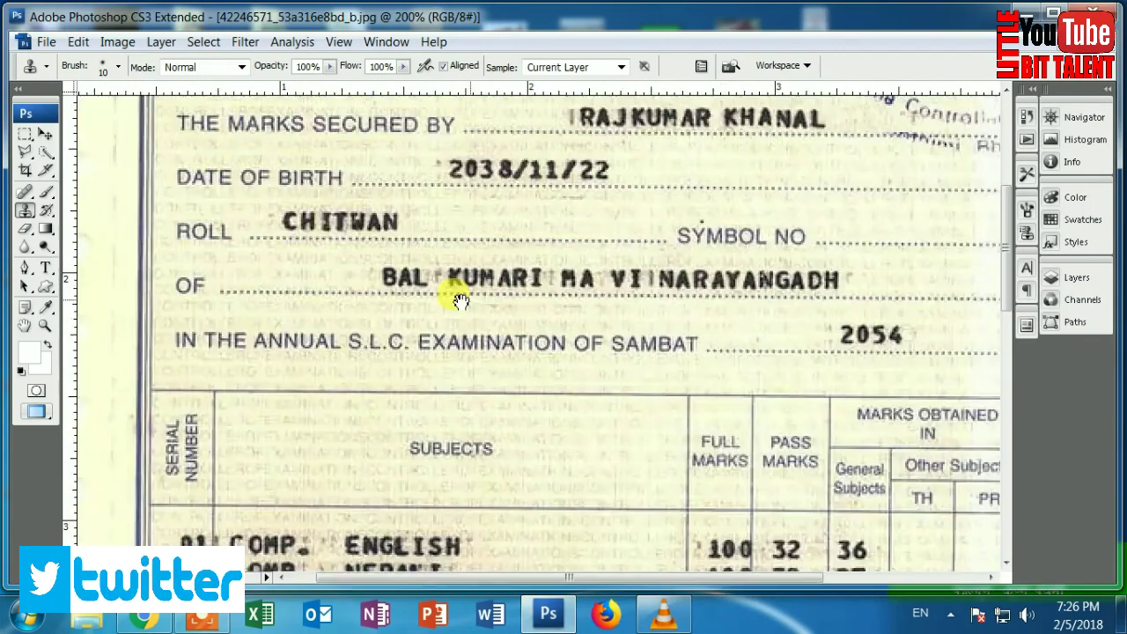
{"action": "scroll", "coordinate": [541, 408], "scroll_direction": "down", "scroll_amount": 1}
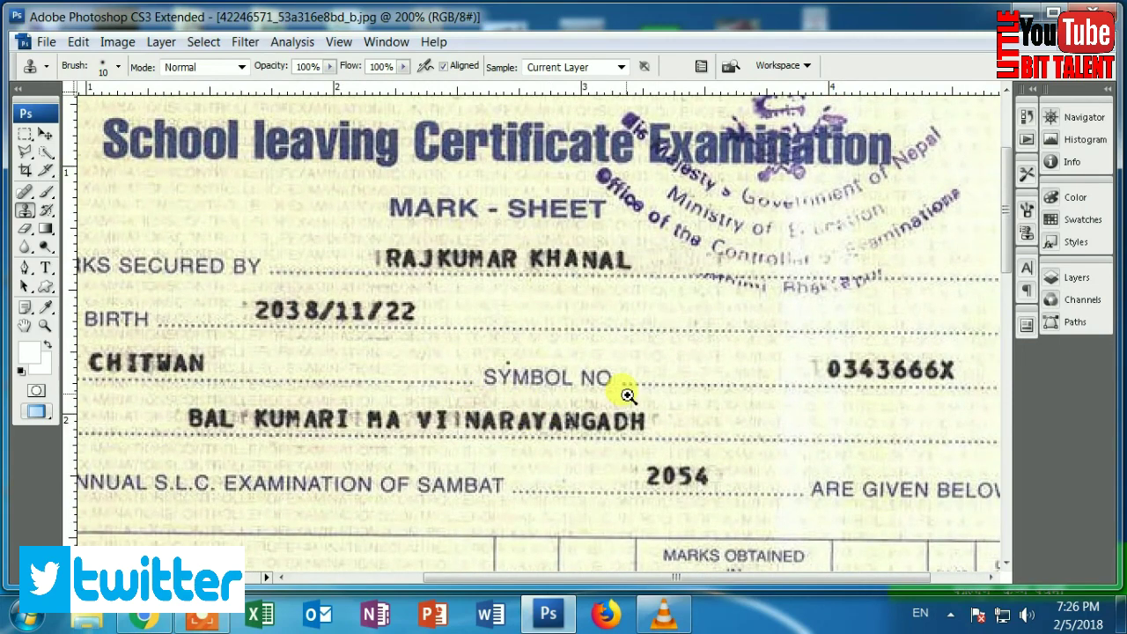
{"action": "scroll", "coordinate": [629, 332], "scroll_direction": "down", "scroll_amount": 1}
{"action": "scroll", "coordinate": [604, 353], "scroll_direction": "down", "scroll_amount": 1}
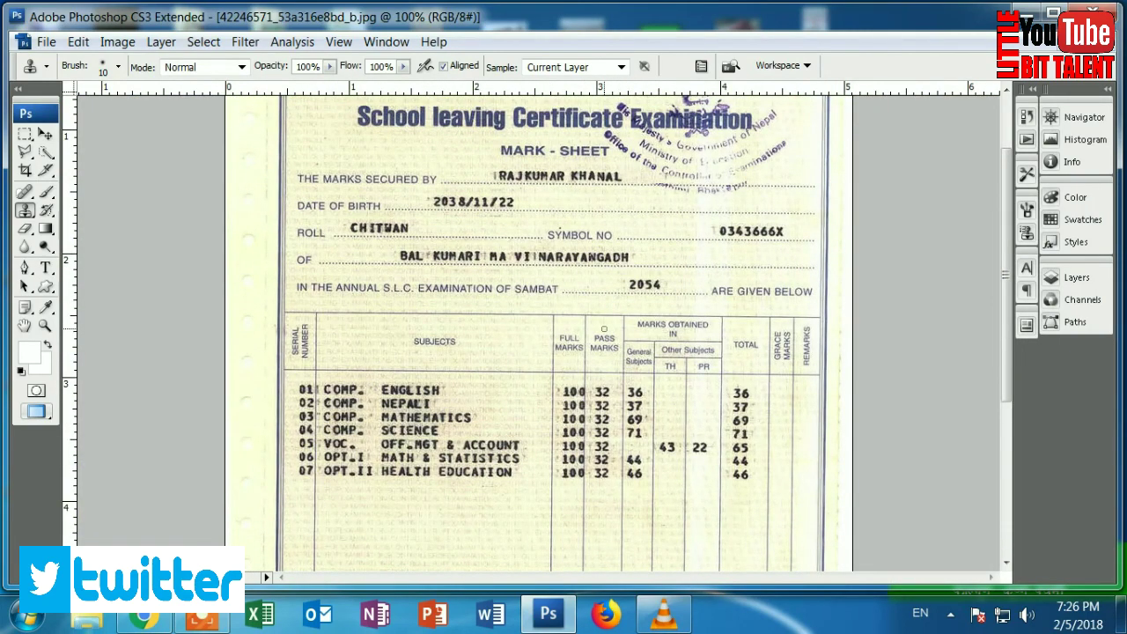
{"action": "scroll", "coordinate": [652, 340], "scroll_direction": "up", "scroll_amount": 1}
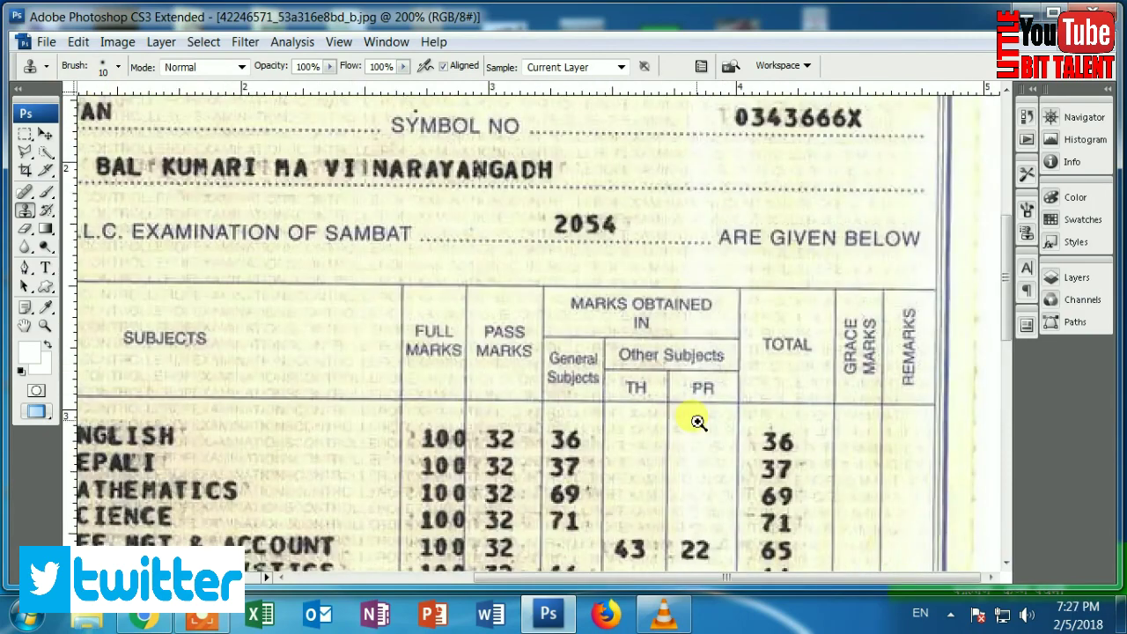
{"action": "scroll", "coordinate": [692, 485], "scroll_direction": "up", "scroll_amount": 1}
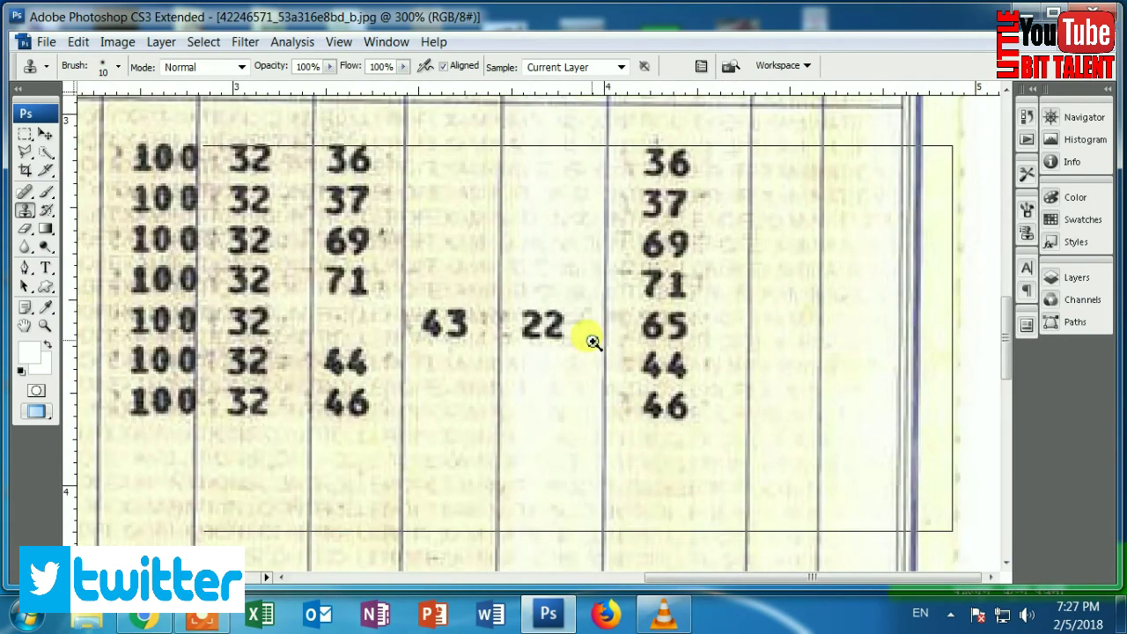
{"action": "scroll", "coordinate": [586, 338], "scroll_direction": "up", "scroll_amount": 1}
{"action": "scroll", "coordinate": [548, 375], "scroll_direction": "down", "scroll_amount": 1}
{"action": "scroll", "coordinate": [547, 375], "scroll_direction": "down", "scroll_amount": 1}
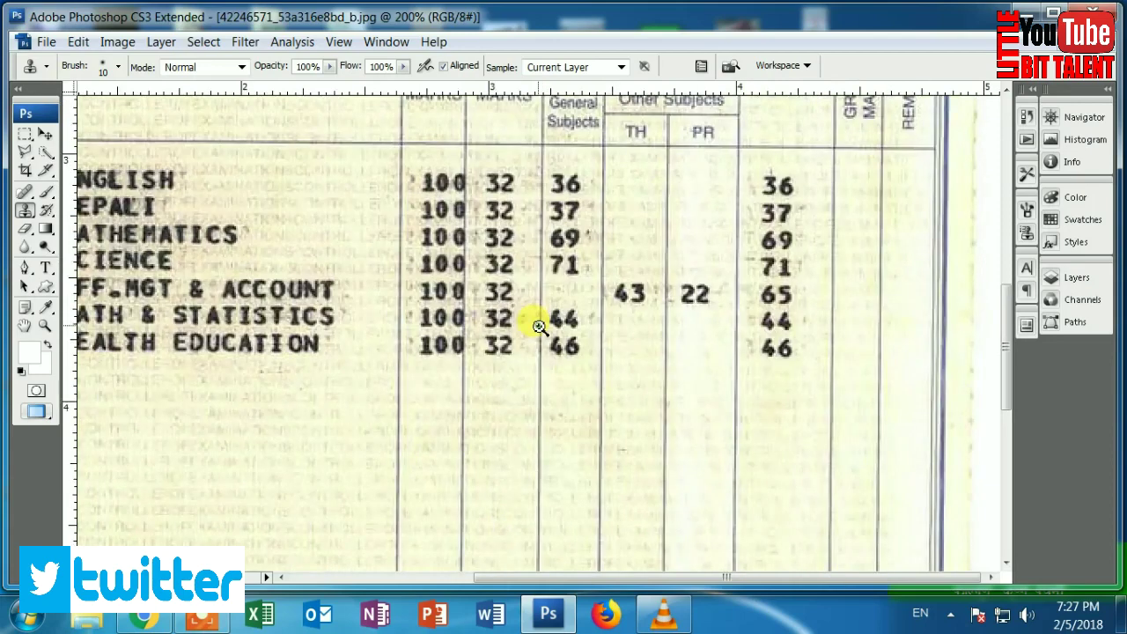
{"action": "scroll", "coordinate": [563, 308], "scroll_direction": "up", "scroll_amount": 1}
{"action": "scroll", "coordinate": [656, 264], "scroll_direction": "up", "scroll_amount": 1}
{"action": "scroll", "coordinate": [625, 352], "scroll_direction": "up", "scroll_amount": 2}
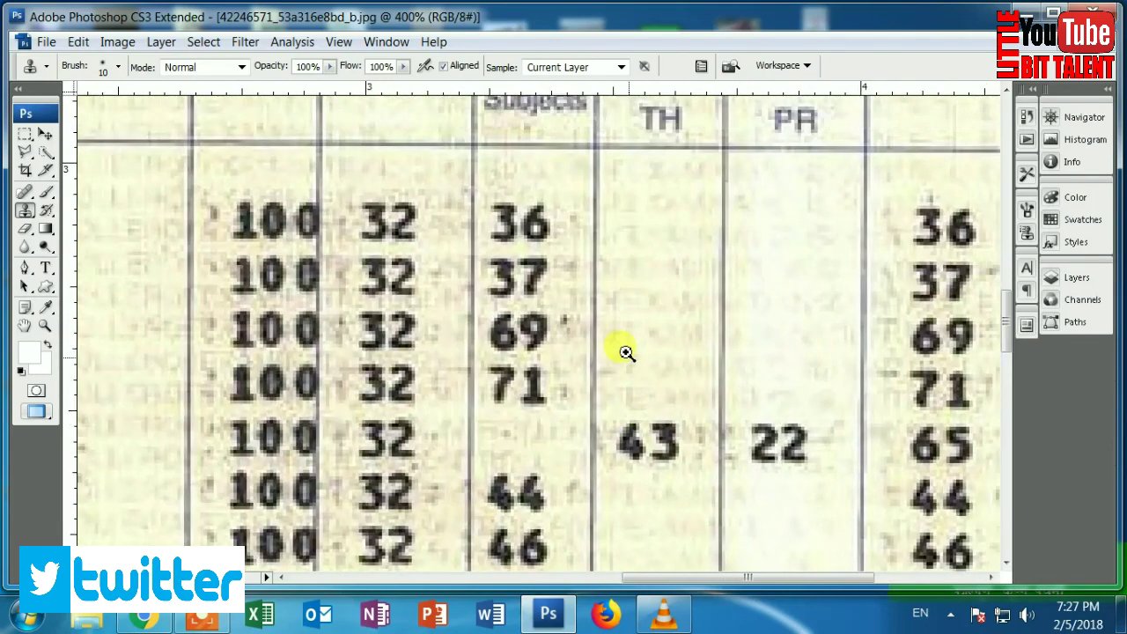
{"action": "scroll", "coordinate": [625, 352], "scroll_direction": "up", "scroll_amount": 1}
- Pan to bring the General Subjects header and FULL MARKS column into view
{"action": "left_click", "coordinate": [623, 347]}
{"action": "left_click_drag", "start_coordinate": [623, 348], "coordinate": [542, 322]}
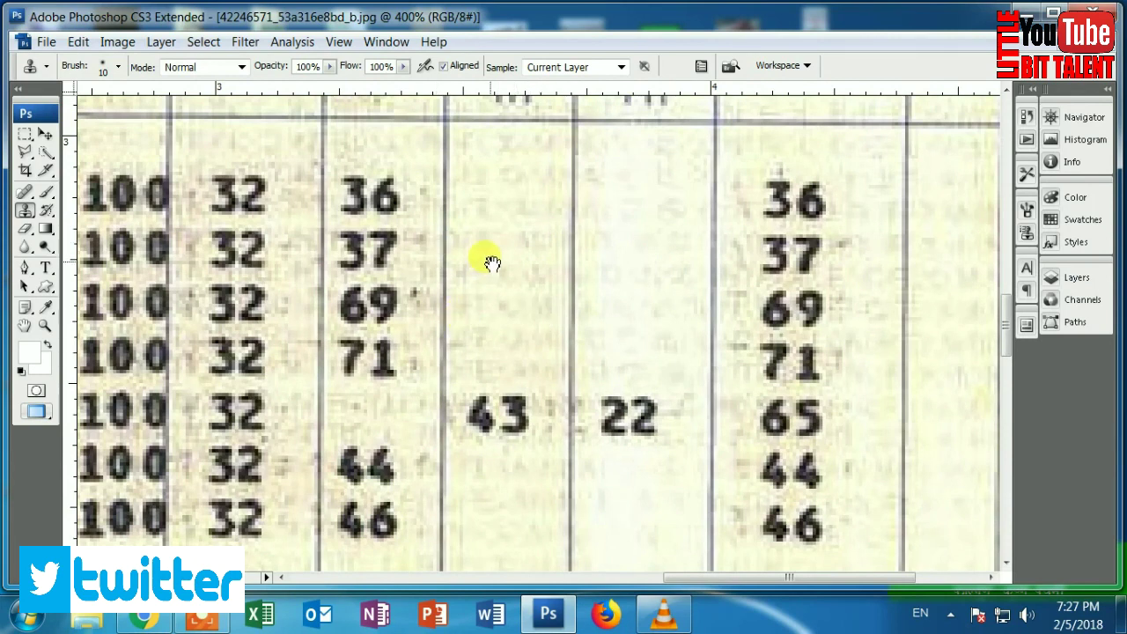
{"action": "left_click_drag", "start_coordinate": [486, 258], "coordinate": [511, 360]}
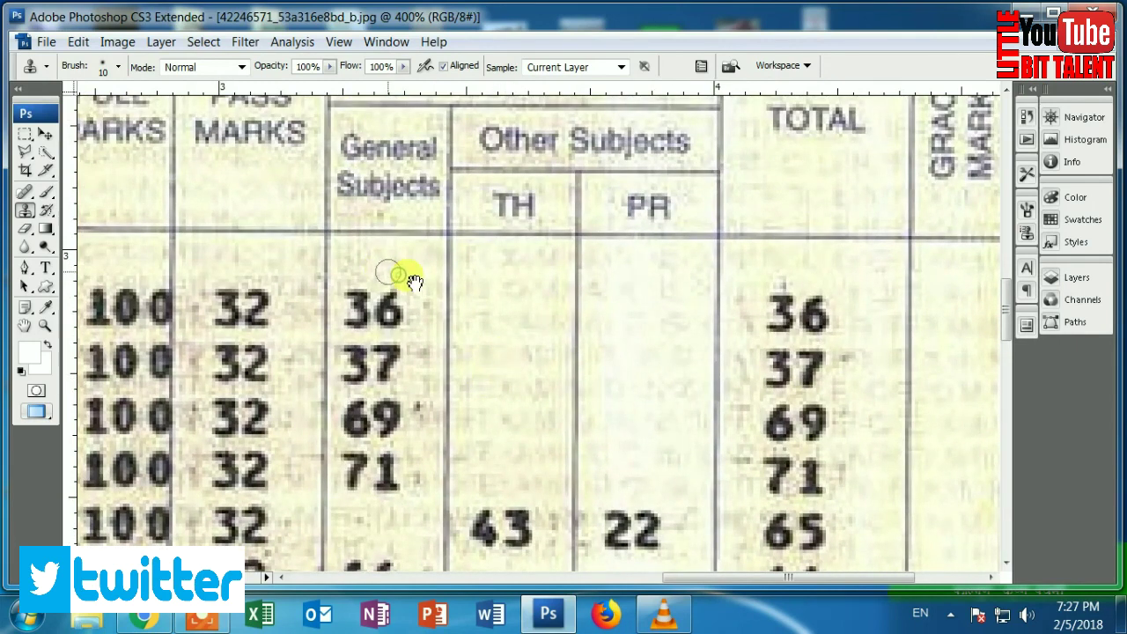
{"action": "left_click_drag", "start_coordinate": [327, 314], "coordinate": [429, 331]}
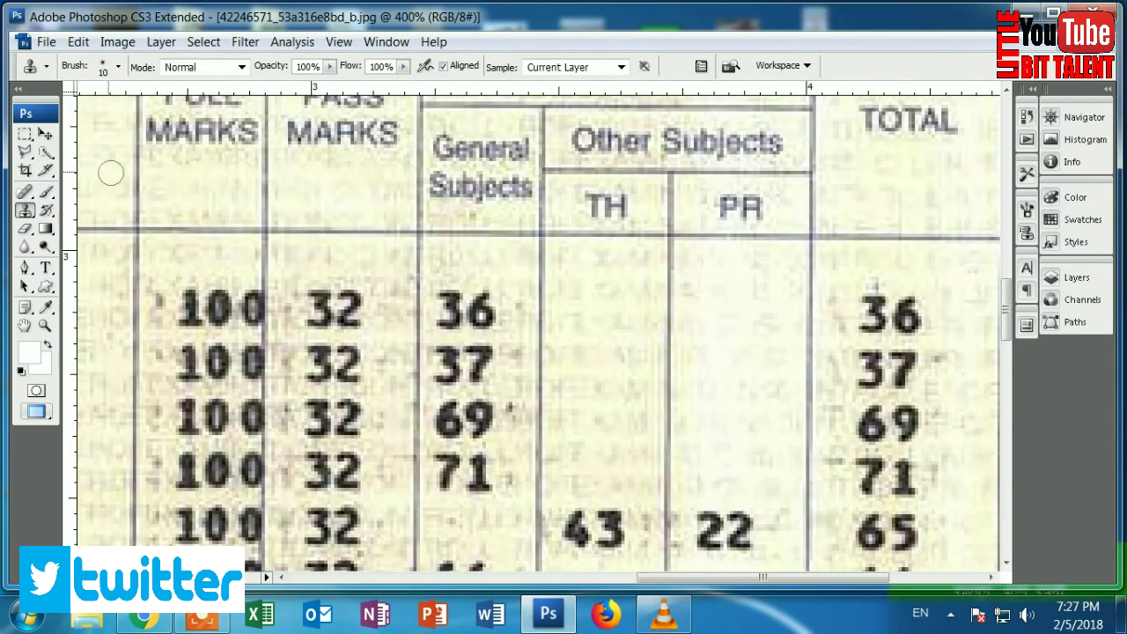
{"action": "left_click", "coordinate": [27, 136]}
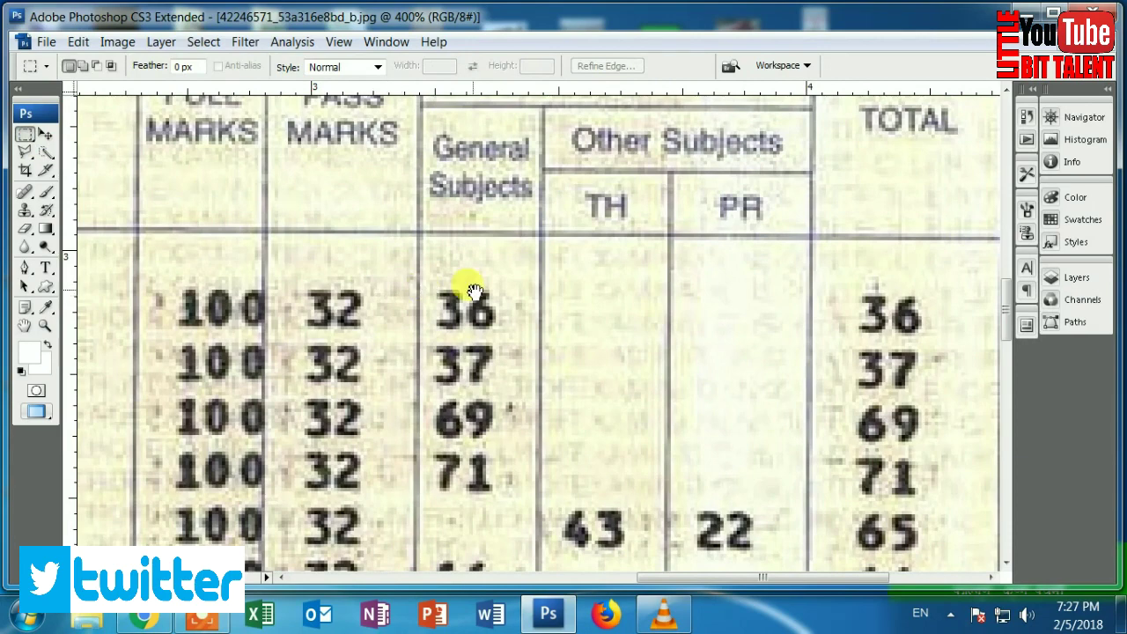
- Zoom in on the 36 mark and cover its 3 with a blank paper patch
{"action": "left_click_drag", "start_coordinate": [474, 292], "coordinate": [430, 343]}
{"action": "left_click", "coordinate": [430, 343]}
{"action": "left_click", "coordinate": [390, 360]}
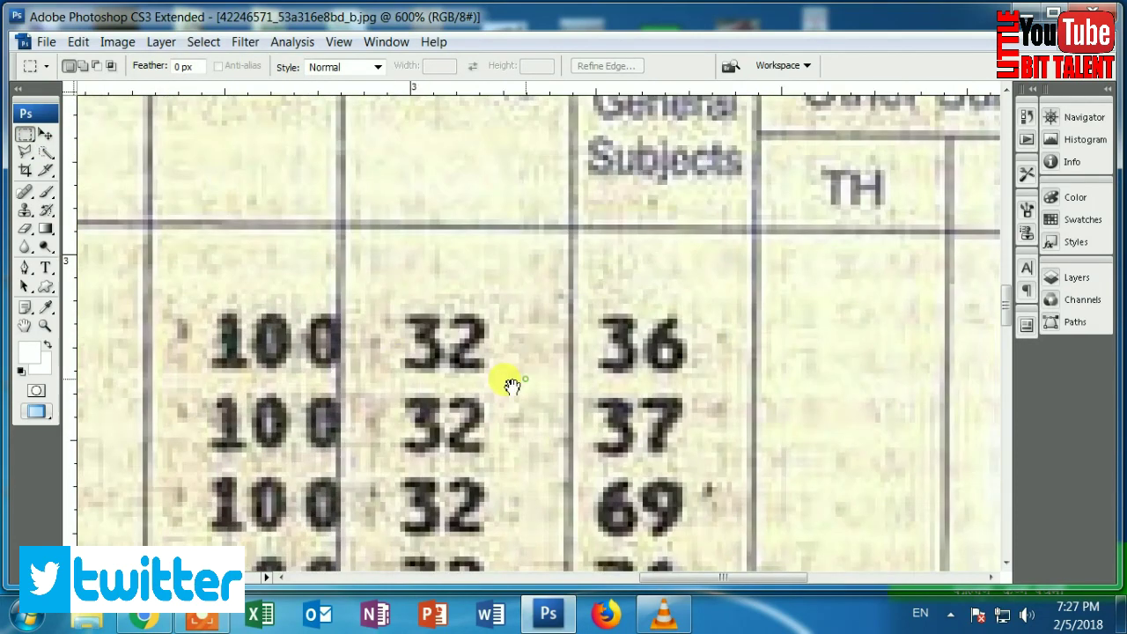
{"action": "left_click_drag", "start_coordinate": [465, 384], "coordinate": [434, 401]}
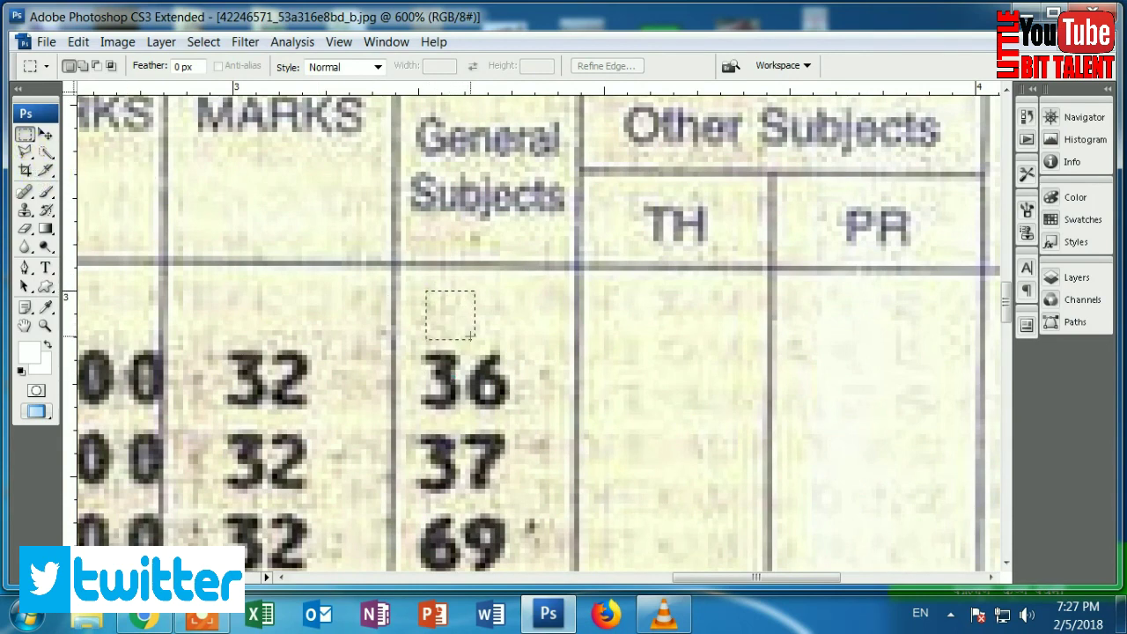
{"action": "left_click", "coordinate": [46, 135]}
{"action": "mouse_move", "coordinate": [449, 324]}
{"action": "left_mouse_down"}
{"action": "mouse_move", "coordinate": [422, 340]}
{"action": "mouse_move", "coordinate": [440, 362]}
{"action": "mouse_move", "coordinate": [439, 392]}
{"action": "left_mouse_up"}
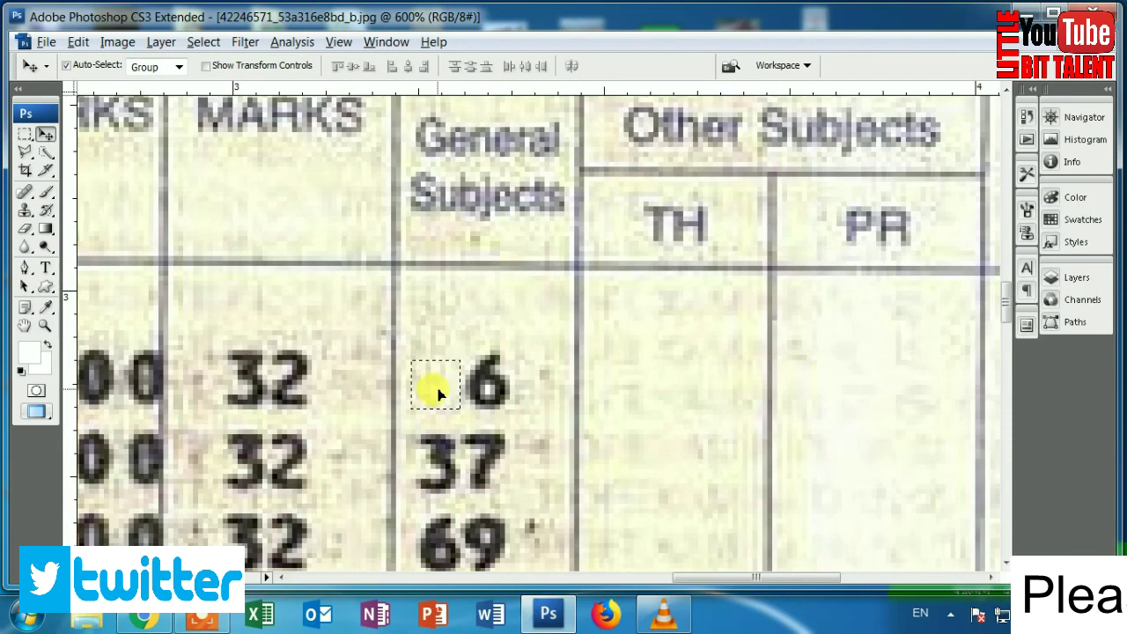
{"action": "key", "text": "ctrl+d"}
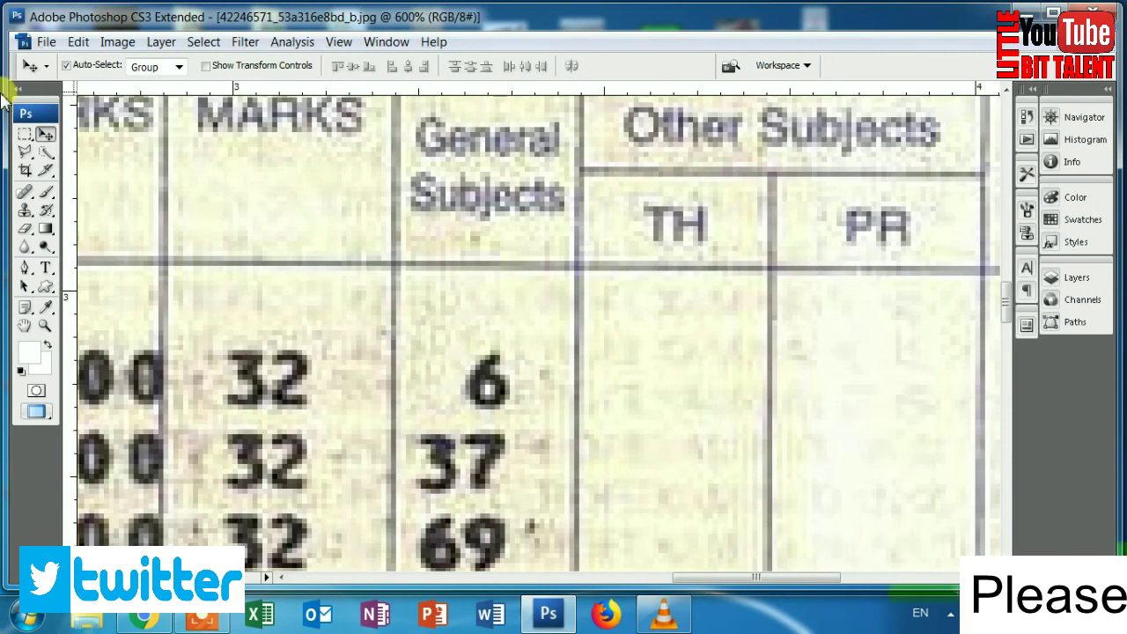
- Copy the 6 into the empty space so the mark reads 66
{"action": "left_click", "coordinate": [25, 134]}
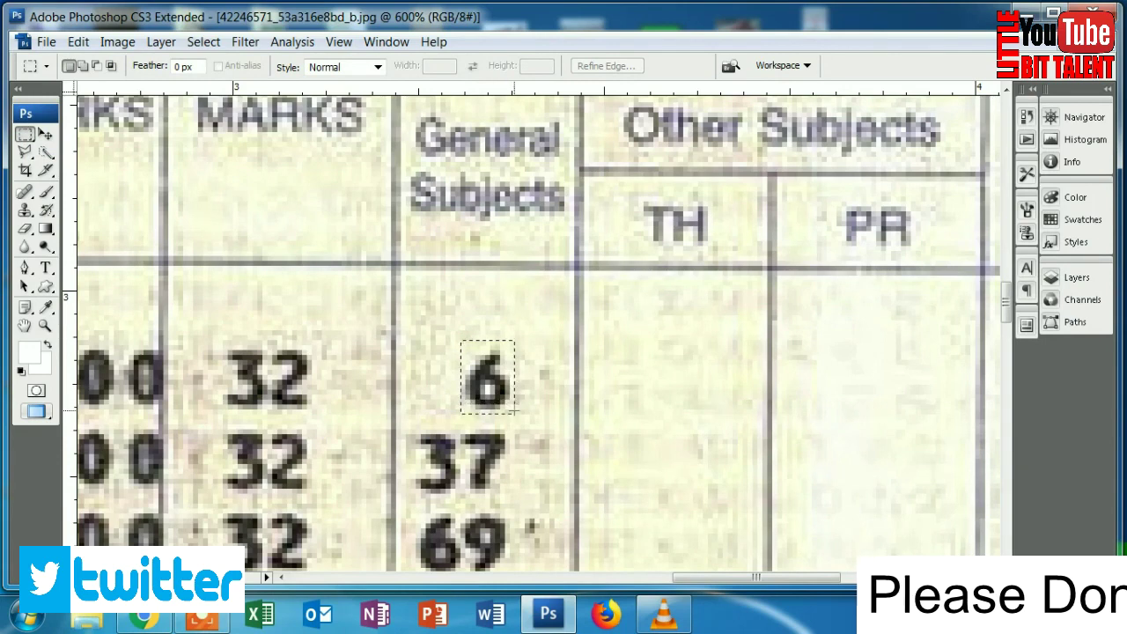
{"action": "left_click", "coordinate": [45, 134]}
{"action": "left_click_drag", "start_coordinate": [482, 381], "coordinate": [435, 390]}
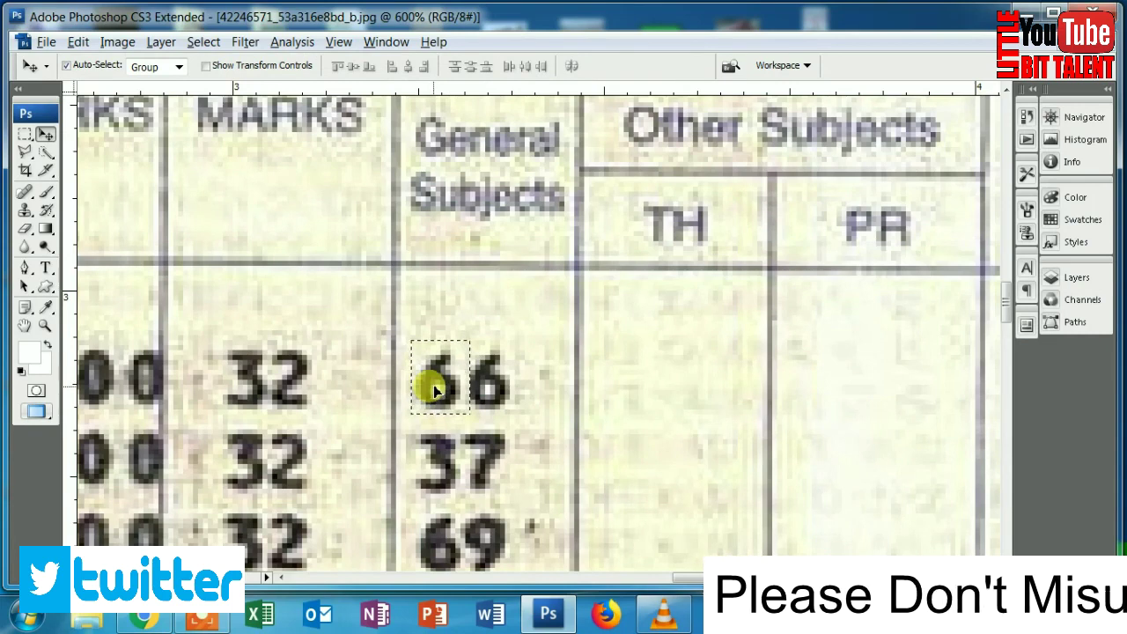
{"action": "key", "text": "ctrl+d"}
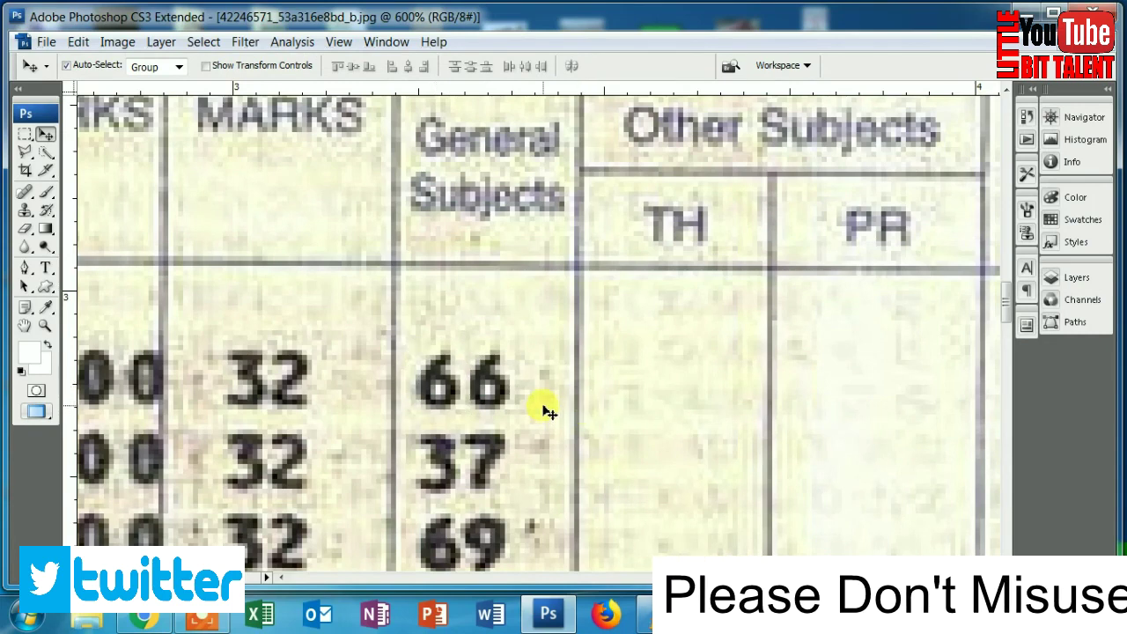
- Pan and zoom the view over the edited General Subjects marks
{"action": "scroll", "coordinate": [537, 370], "scroll_direction": "down", "scroll_amount": 2}
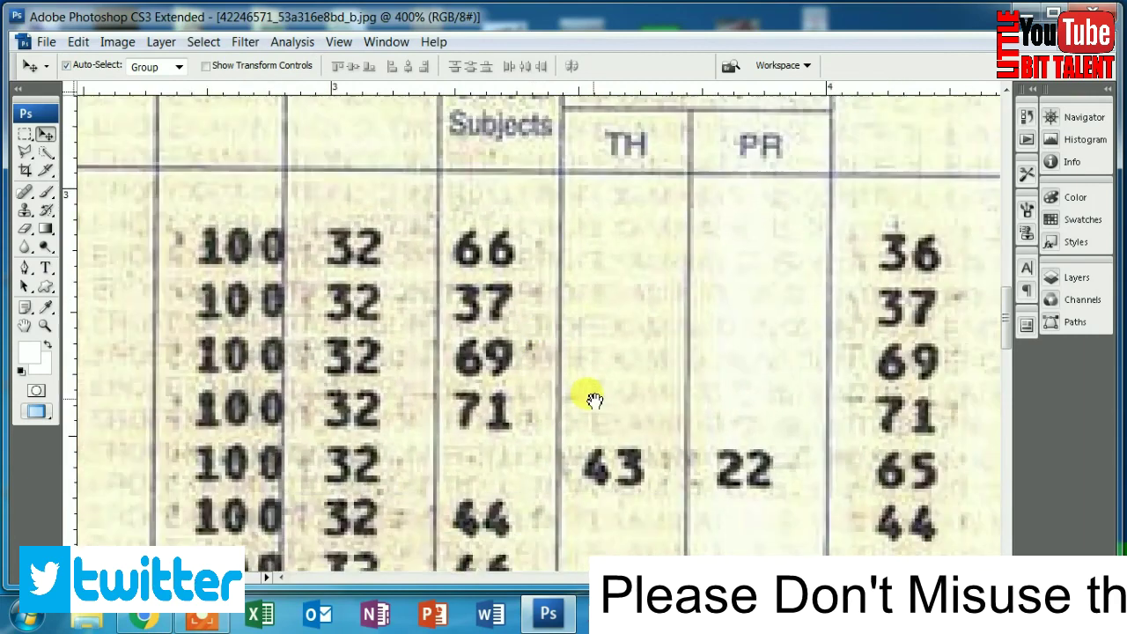
{"action": "left_click_drag", "start_coordinate": [594, 400], "coordinate": [568, 489]}
{"action": "scroll", "coordinate": [519, 390], "scroll_direction": "up", "scroll_amount": 1}
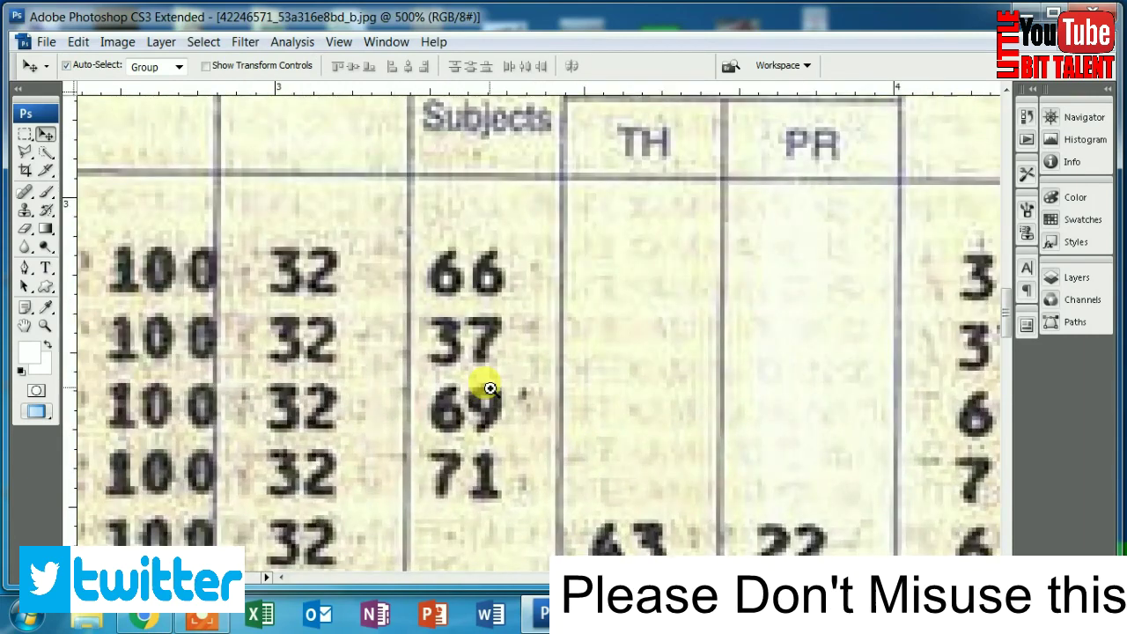
{"action": "scroll", "coordinate": [478, 344], "scroll_direction": "down", "scroll_amount": 1}
{"action": "scroll", "coordinate": [460, 382], "scroll_direction": "up", "scroll_amount": 1}
{"action": "mouse_move", "coordinate": [473, 400]}
{"action": "left_mouse_down"}
{"action": "mouse_move", "coordinate": [460, 411]}
{"action": "mouse_move", "coordinate": [441, 372]}
{"action": "left_mouse_up"}
{"action": "scroll", "coordinate": [474, 378], "scroll_direction": "up", "scroll_amount": 1}
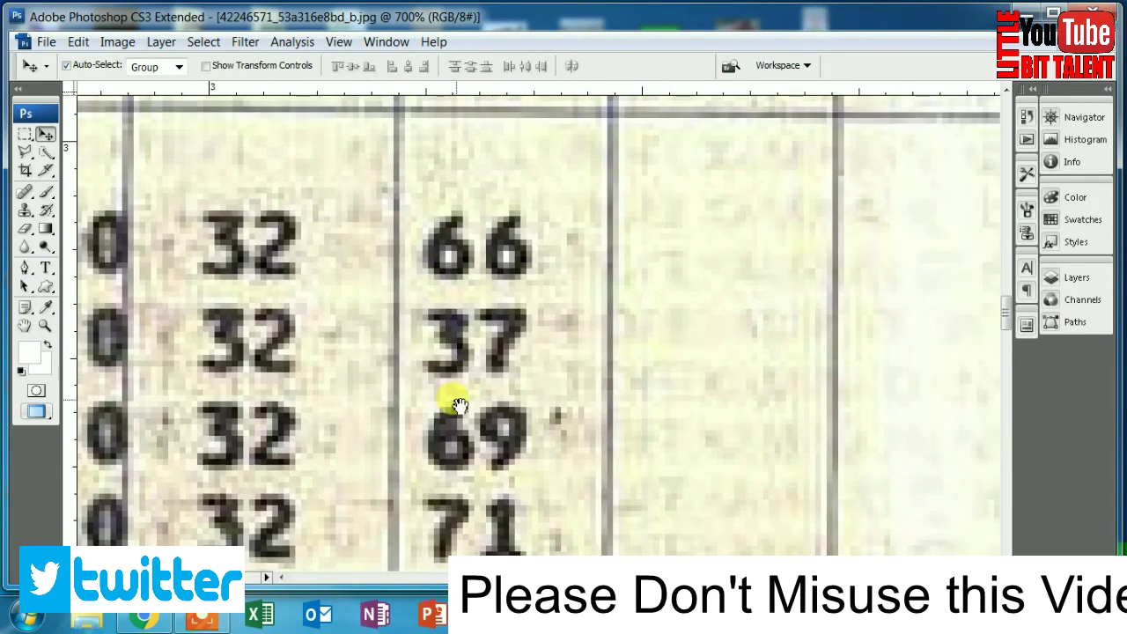
{"action": "scroll", "coordinate": [459, 404], "scroll_direction": "up", "scroll_amount": 1}
{"action": "scroll", "coordinate": [461, 385], "scroll_direction": "down", "scroll_amount": 1}
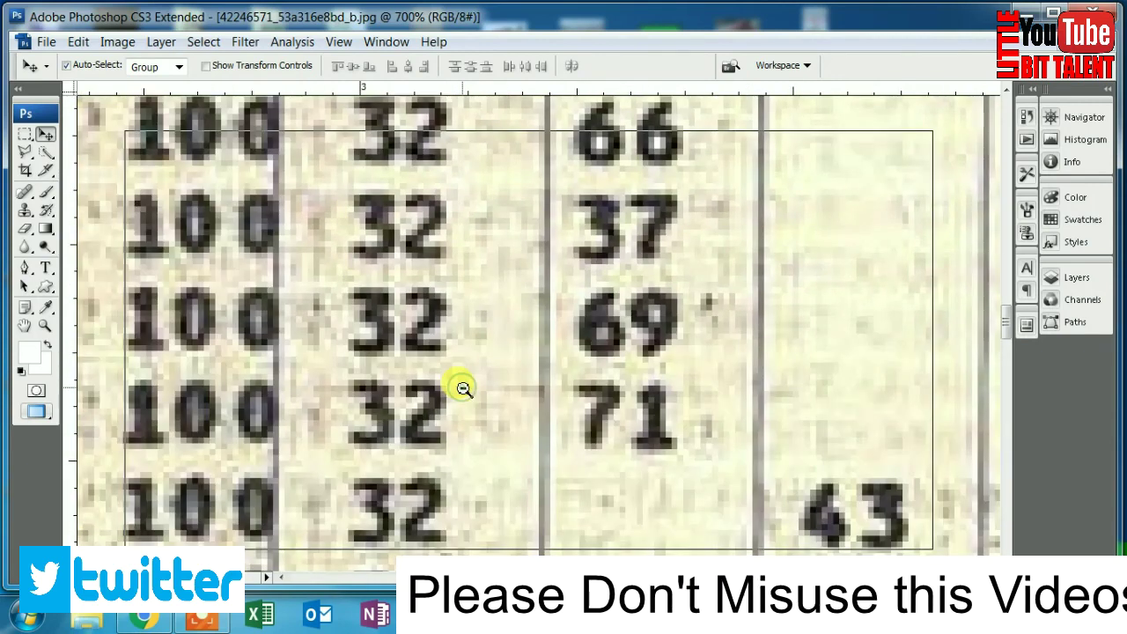
{"action": "scroll", "coordinate": [464, 388], "scroll_direction": "down", "scroll_amount": 1}
{"action": "left_click_drag", "start_coordinate": [473, 372], "coordinate": [408, 433]}
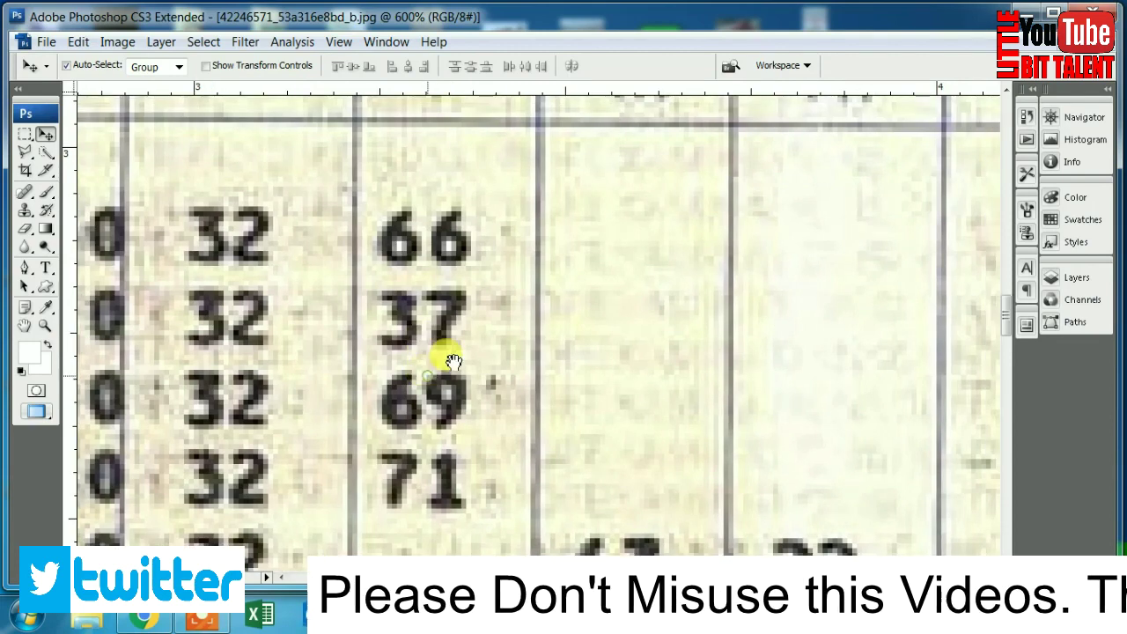
{"action": "left_click_drag", "start_coordinate": [443, 361], "coordinate": [473, 370]}
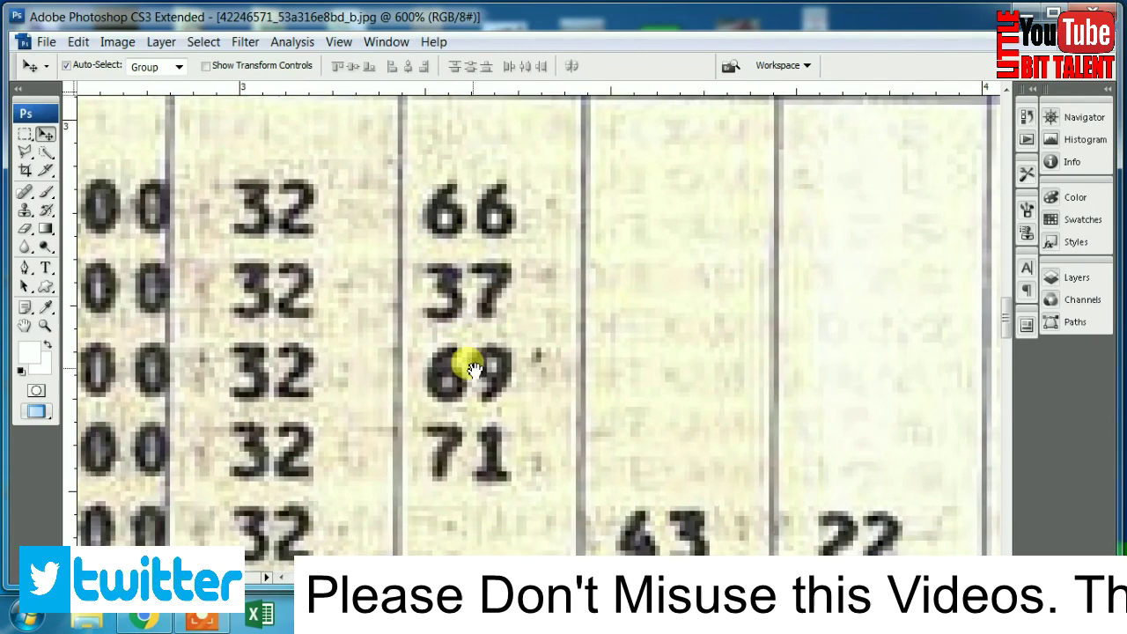
{"action": "scroll", "coordinate": [472, 368], "scroll_direction": "down", "scroll_amount": 1}
{"action": "scroll", "coordinate": [432, 234], "scroll_direction": "down", "scroll_amount": 3}
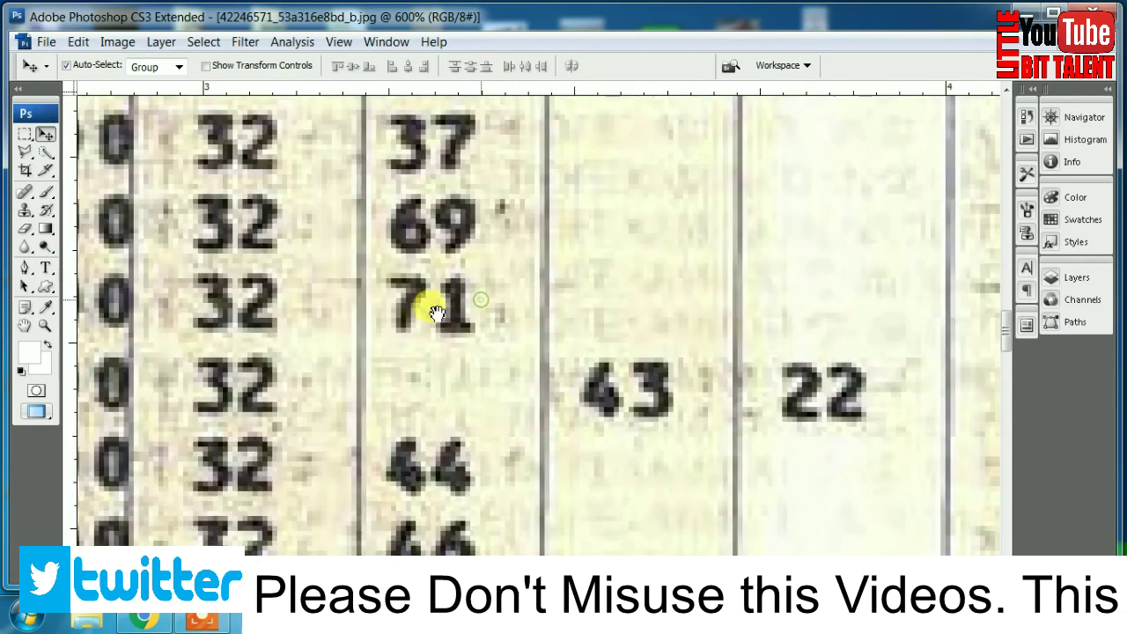
{"action": "scroll", "coordinate": [314, 208], "scroll_direction": "up", "scroll_amount": 1}
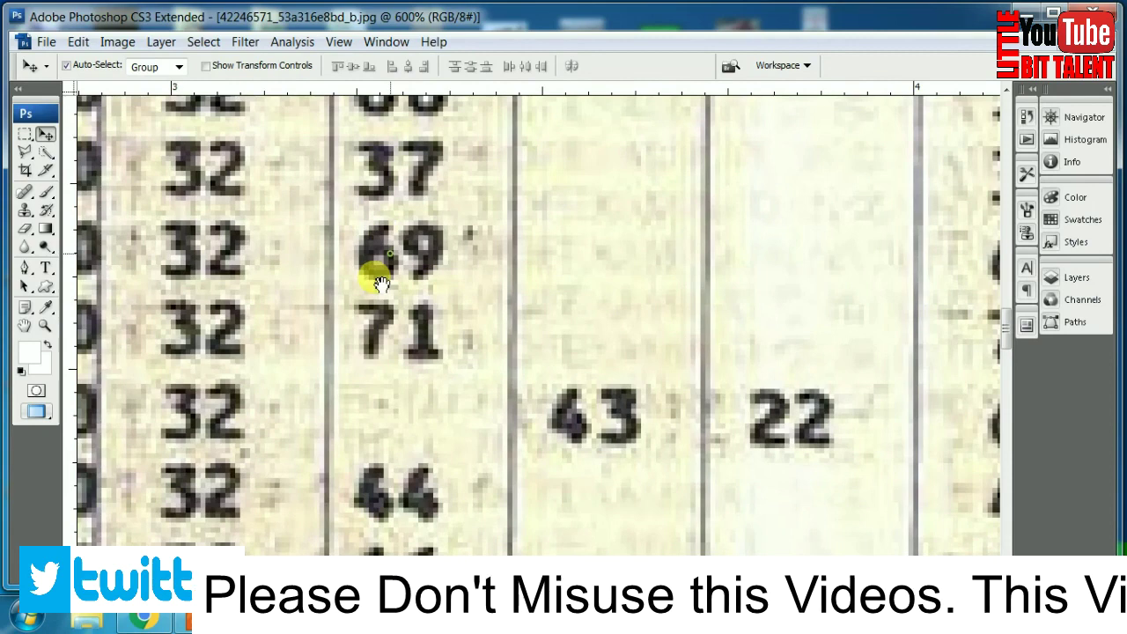
{"action": "scroll", "coordinate": [380, 284], "scroll_direction": "up", "scroll_amount": 3}
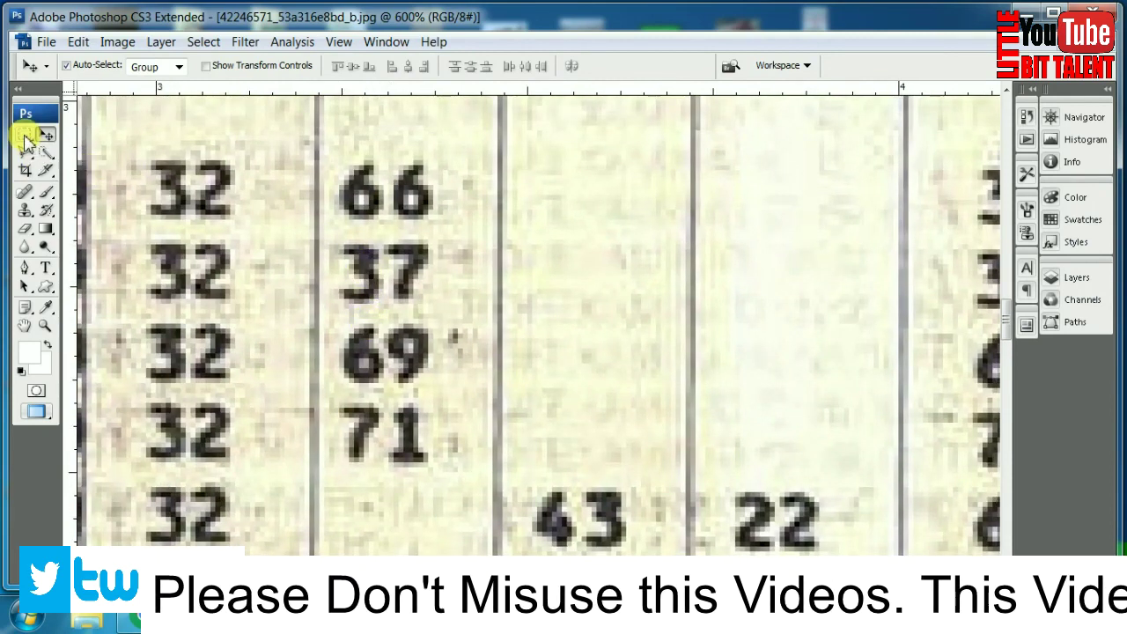
- Move a blank paper patch from above 66 down over the 3 of 37
{"action": "left_click", "coordinate": [24, 134]}
{"action": "scroll", "coordinate": [372, 216], "scroll_direction": "up", "scroll_amount": 1}
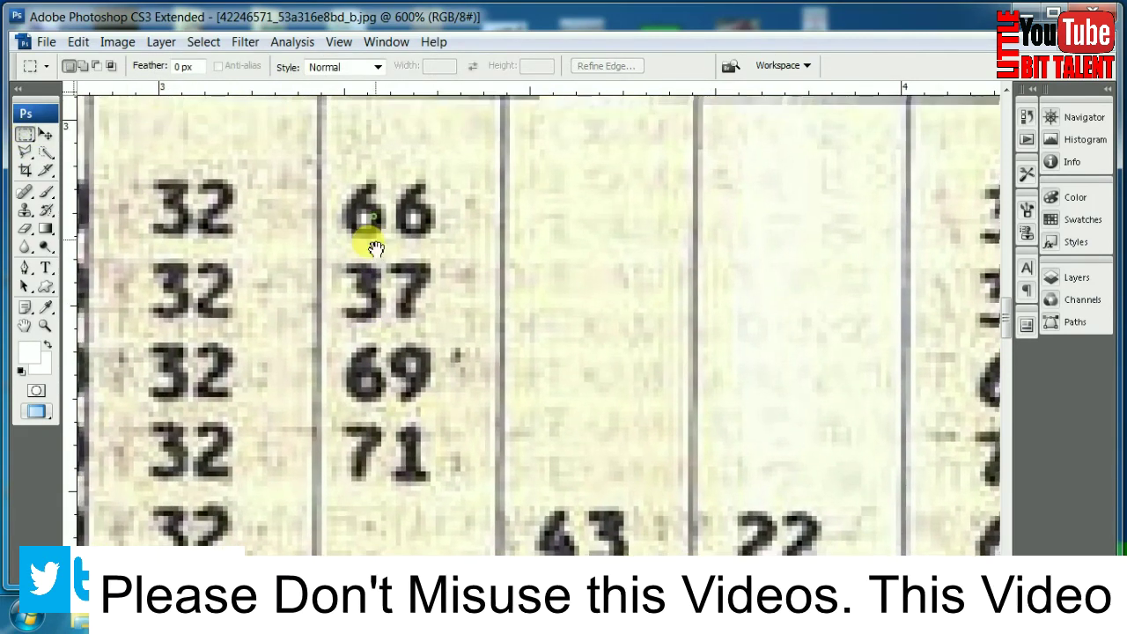
{"action": "scroll", "coordinate": [366, 176], "scroll_direction": "up", "scroll_amount": 1}
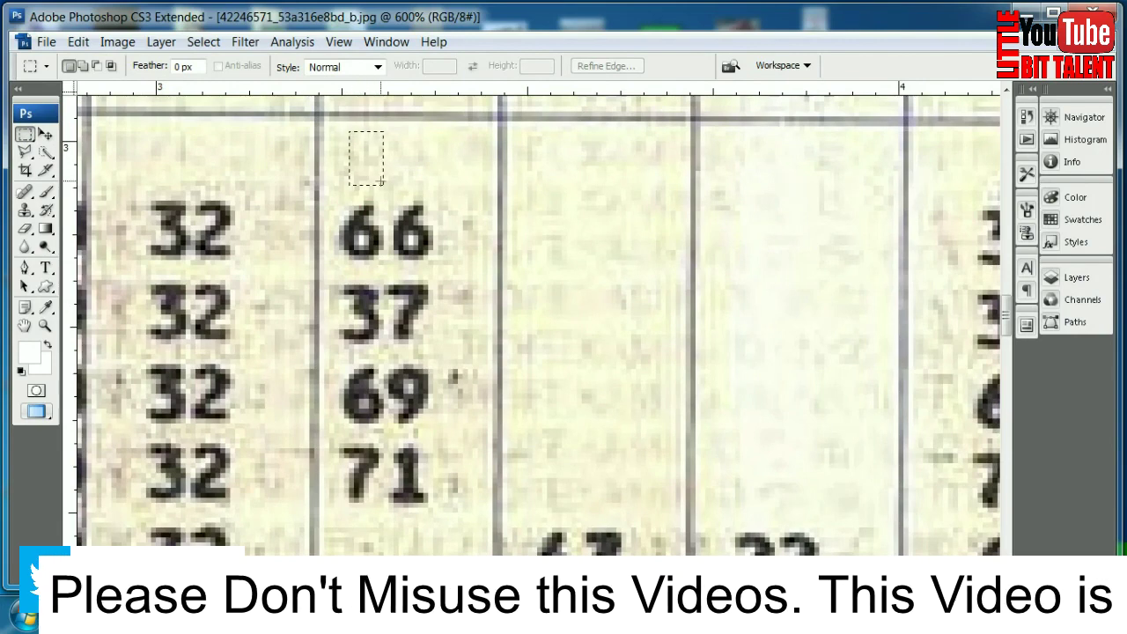
{"action": "left_click", "coordinate": [45, 135]}
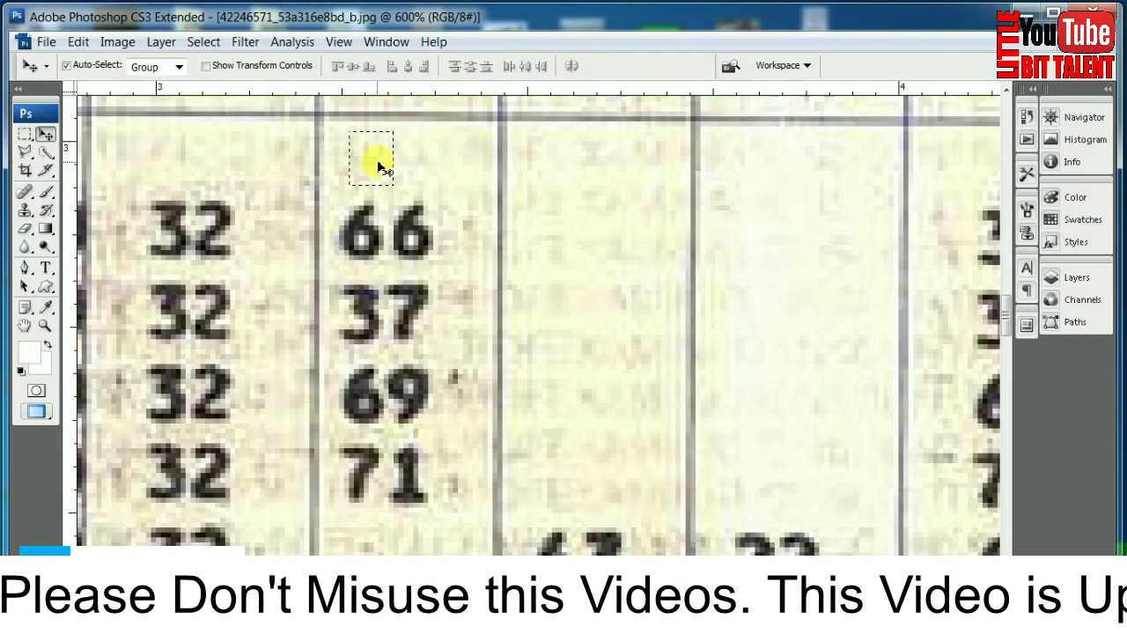
{"action": "left_click_drag", "start_coordinate": [380, 163], "coordinate": [370, 332]}
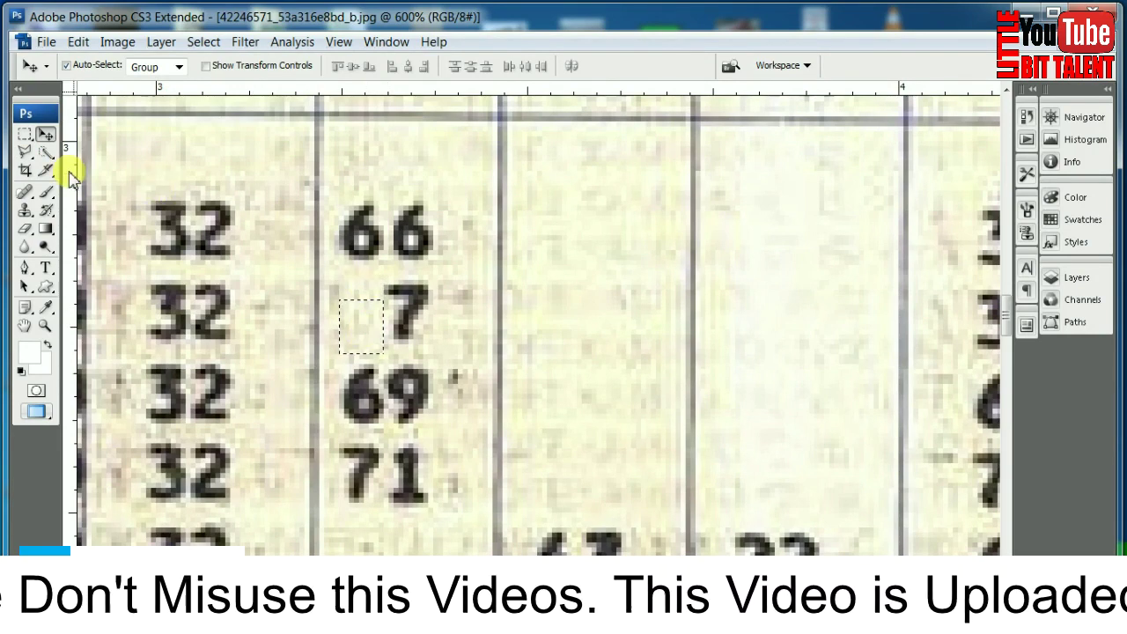
{"action": "left_click", "coordinate": [25, 134]}
- Select the 4 of the 43 mark and copy it up beside the 7
{"action": "left_click_drag", "start_coordinate": [586, 409], "coordinate": [564, 408]}
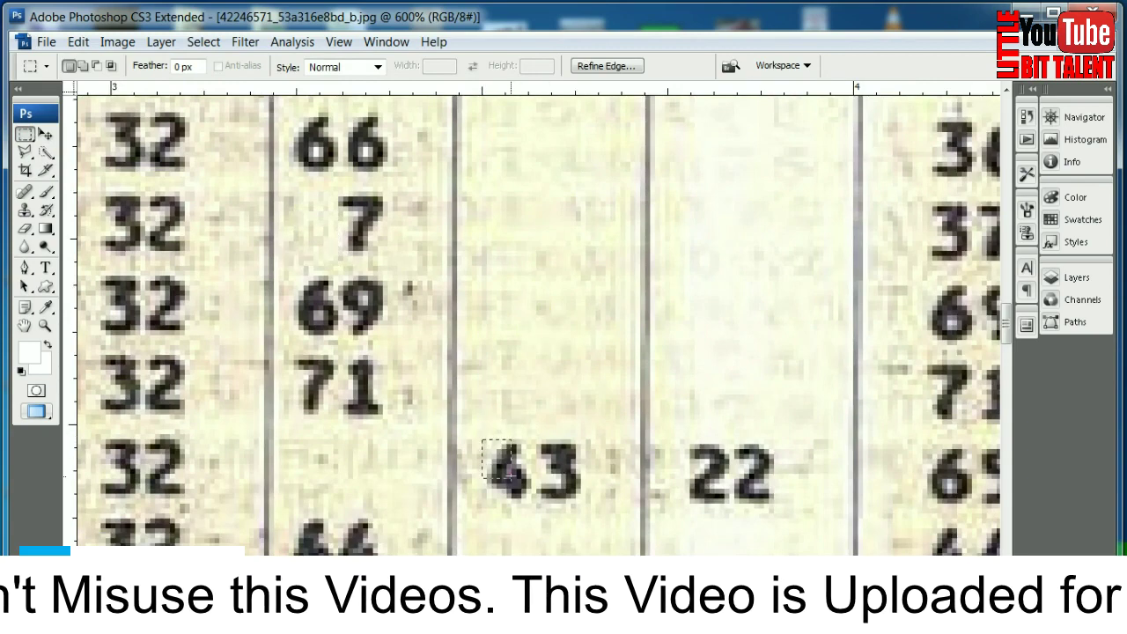
{"action": "key", "text": "Left"}
{"action": "key", "text": "Up"}
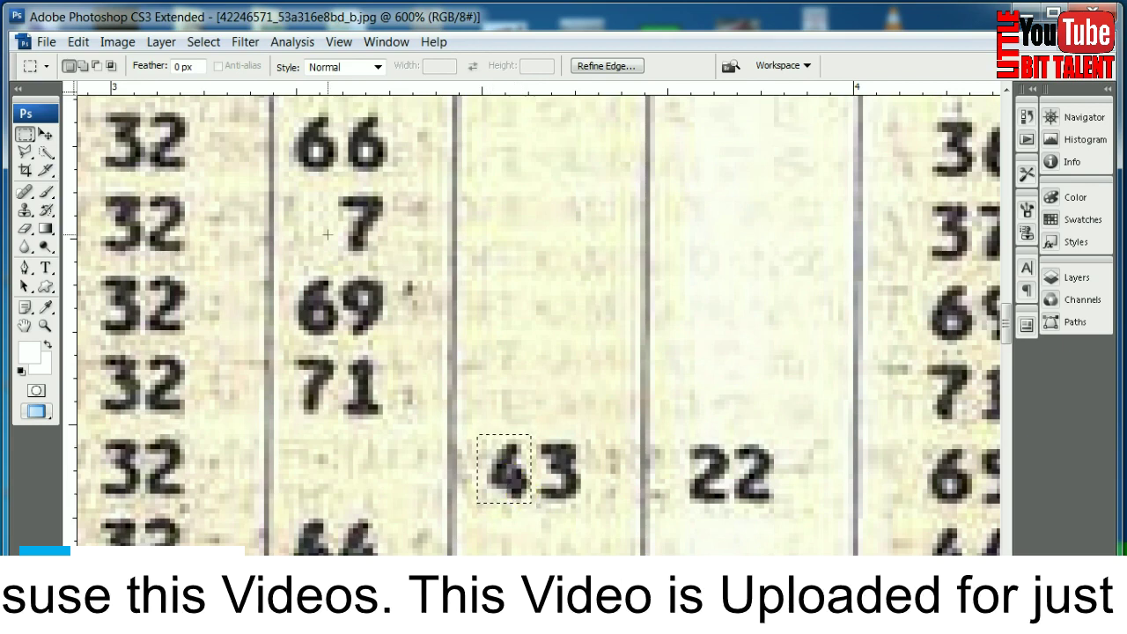
{"action": "left_click", "coordinate": [45, 133]}
{"action": "left_click_drag", "start_coordinate": [506, 467], "coordinate": [290, 238]}
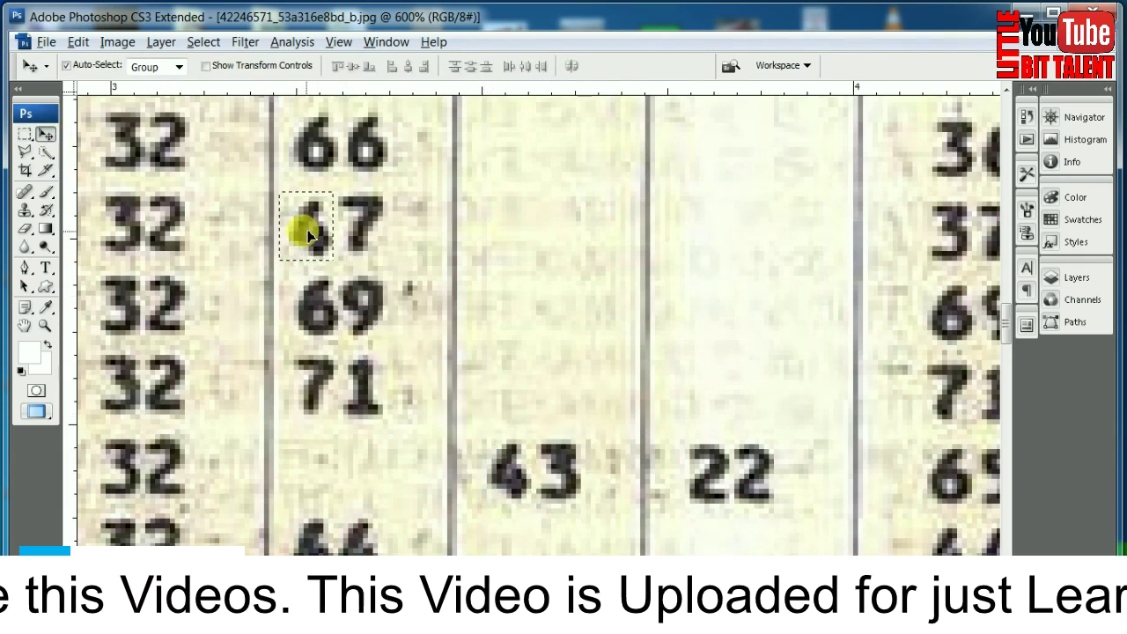
- Align the copied 4 snugly before the 7, deselect, and zoom out to check it
{"action": "left_click_drag", "start_coordinate": [308, 233], "coordinate": [313, 236]}
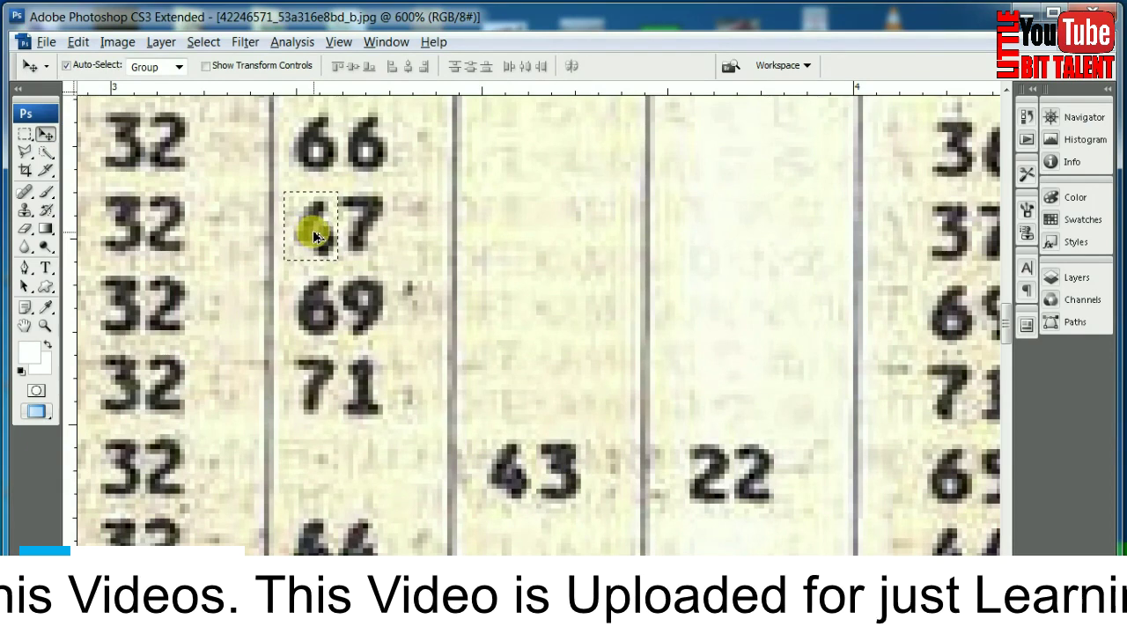
{"action": "key", "text": "Up"}
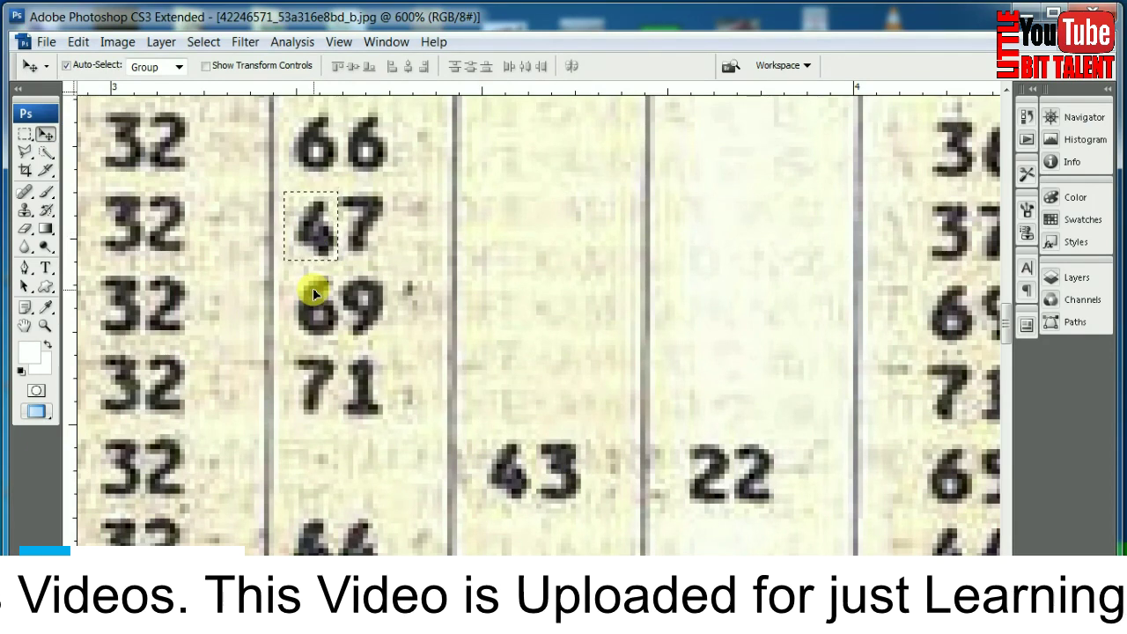
{"action": "key", "text": "Right"}
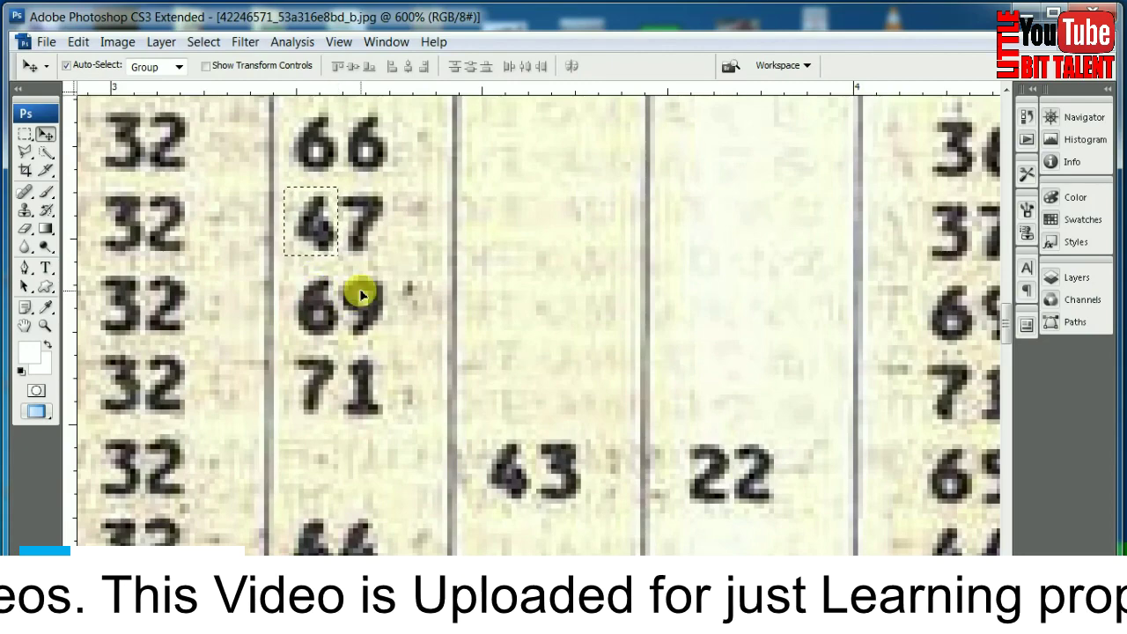
{"action": "key", "text": "ctrl+d"}
{"action": "left_click", "coordinate": [431, 285], "text": "alt"}
{"action": "left_click_drag", "start_coordinate": [430, 284], "coordinate": [548, 347]}
{"action": "left_click", "coordinate": [549, 347], "text": "alt"}
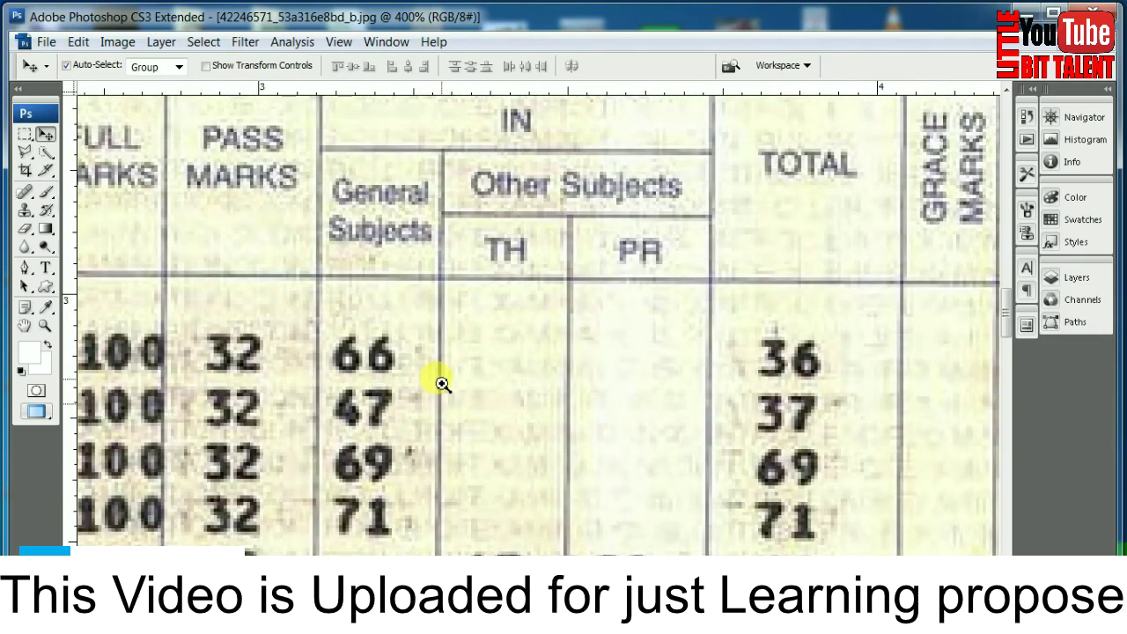
- Inspect the altered 47 mark and the surrounding General Subjects marks table
{"action": "left_click", "coordinate": [499, 355], "text": "ctrl"}
{"action": "left_click", "coordinate": [390, 346], "text": "ctrl"}
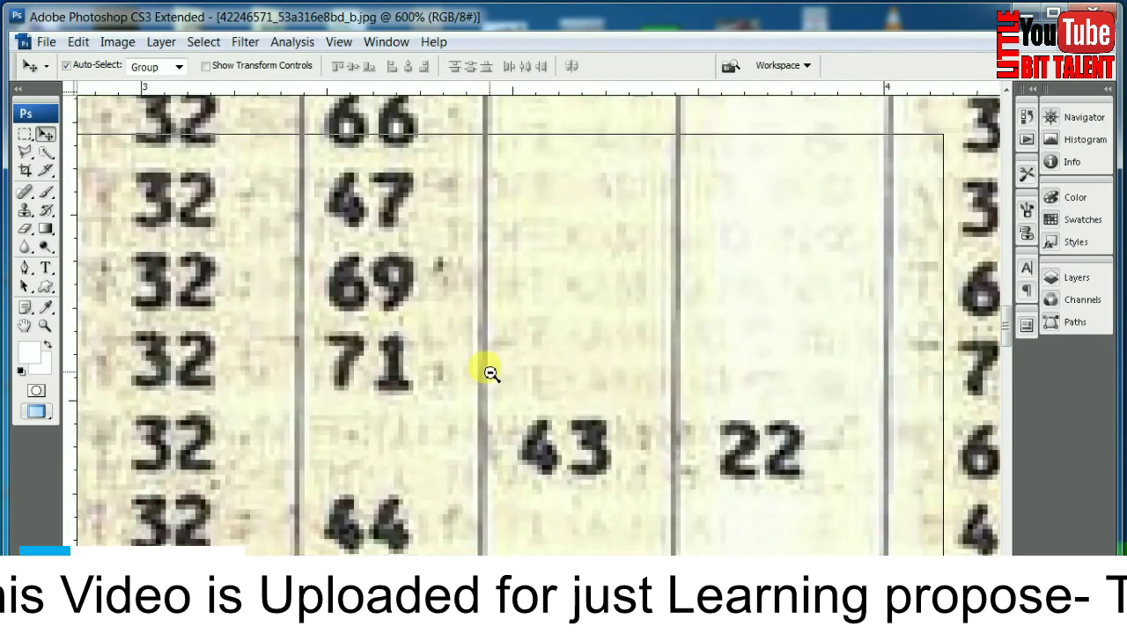
{"action": "left_click", "coordinate": [479, 368], "text": "alt"}
{"action": "left_click", "coordinate": [498, 339], "text": "alt"}
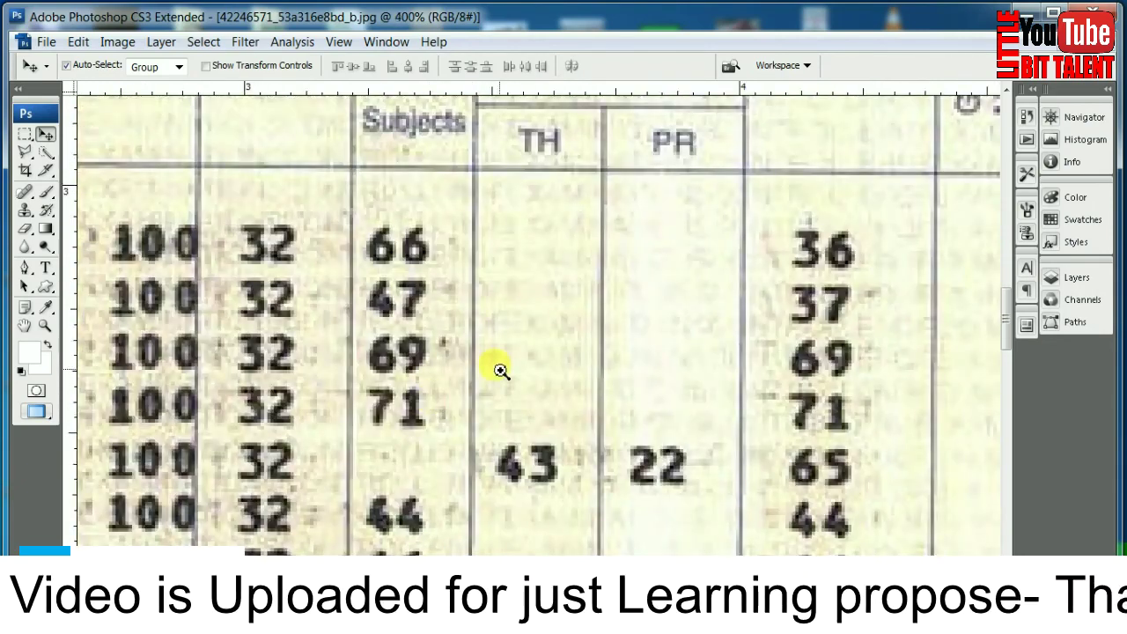
{"action": "left_click_drag", "start_coordinate": [496, 370], "coordinate": [504, 385]}
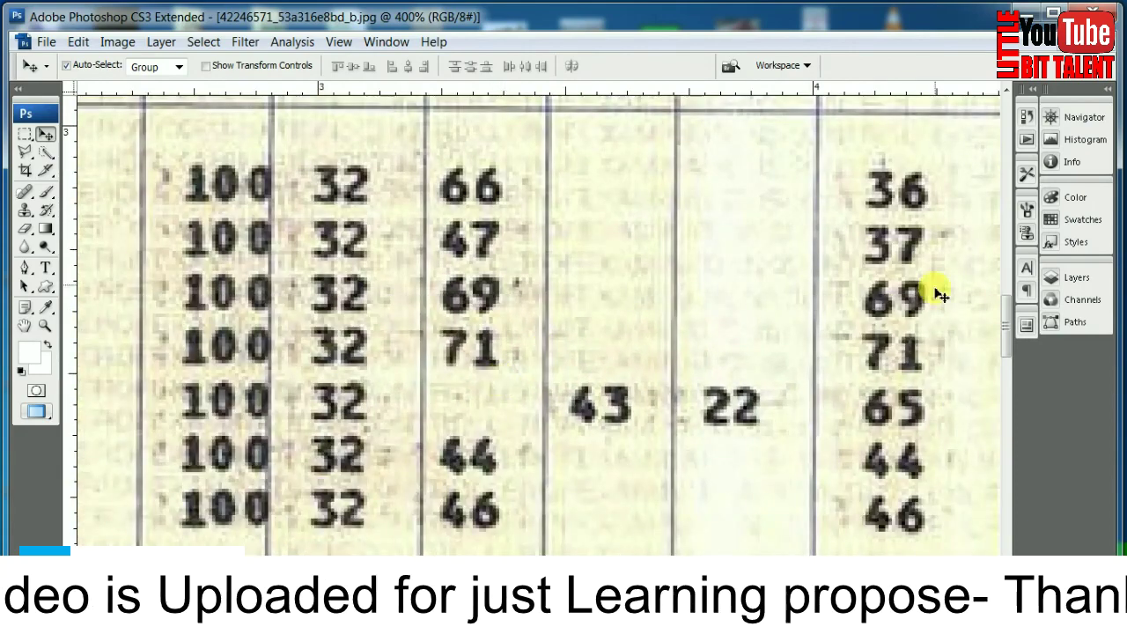
{"action": "left_click_drag", "start_coordinate": [886, 334], "coordinate": [868, 304]}
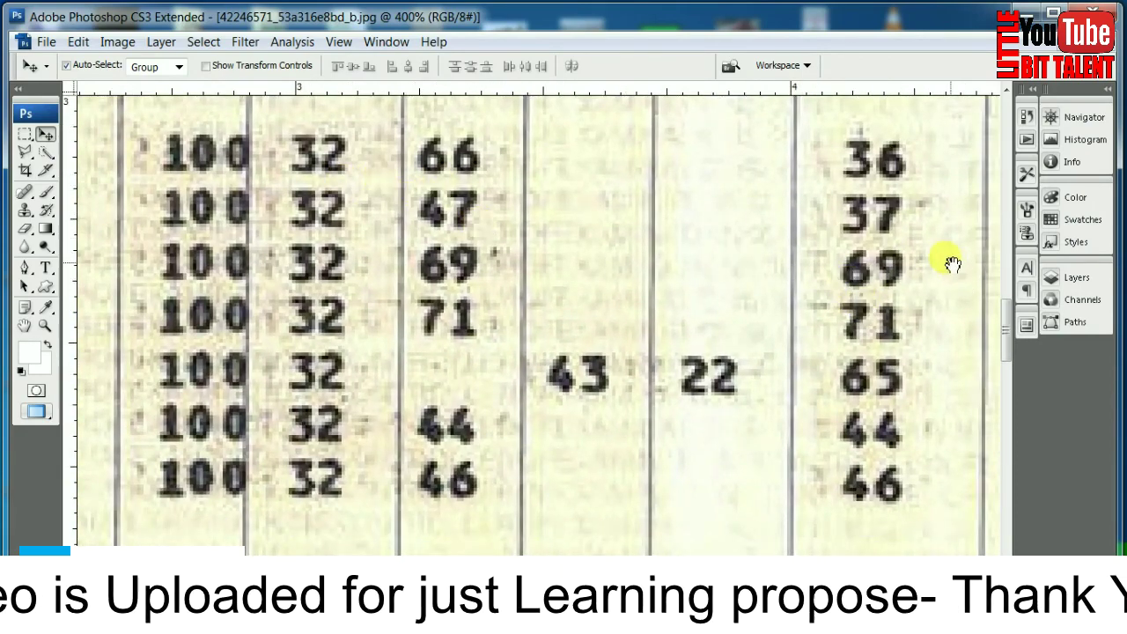
- Scroll down to check the GRAND TOTAL still reads 368, then view the whole sheet
{"action": "scroll", "coordinate": [911, 351], "scroll_direction": "down", "scroll_amount": 1}
{"action": "scroll", "coordinate": [875, 397], "scroll_direction": "down", "scroll_amount": 2}
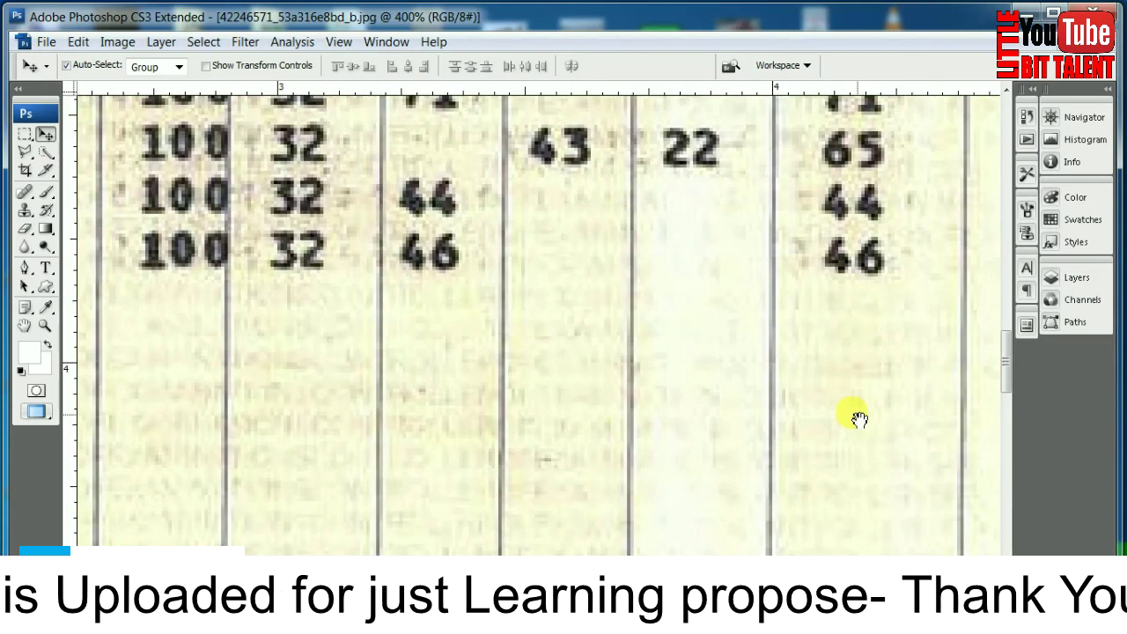
{"action": "scroll", "coordinate": [836, 379], "scroll_direction": "down", "scroll_amount": 2}
{"action": "left_click", "coordinate": [777, 476], "text": "alt"}
{"action": "scroll", "coordinate": [696, 405], "scroll_direction": "down", "scroll_amount": 1}
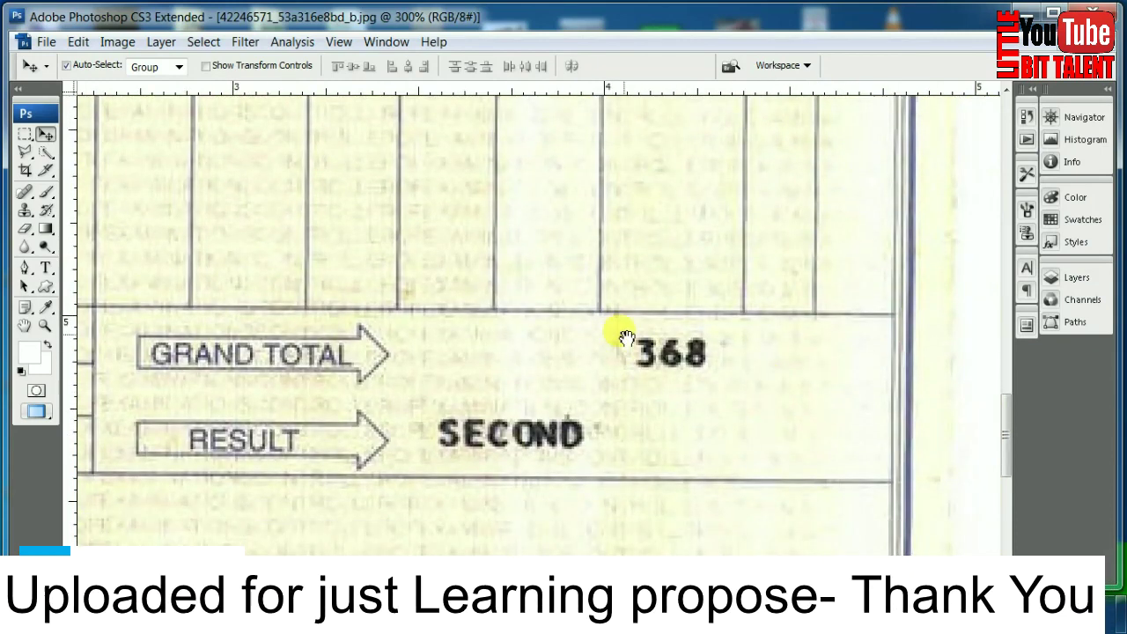
{"action": "left_click", "coordinate": [692, 365], "text": "ctrl"}
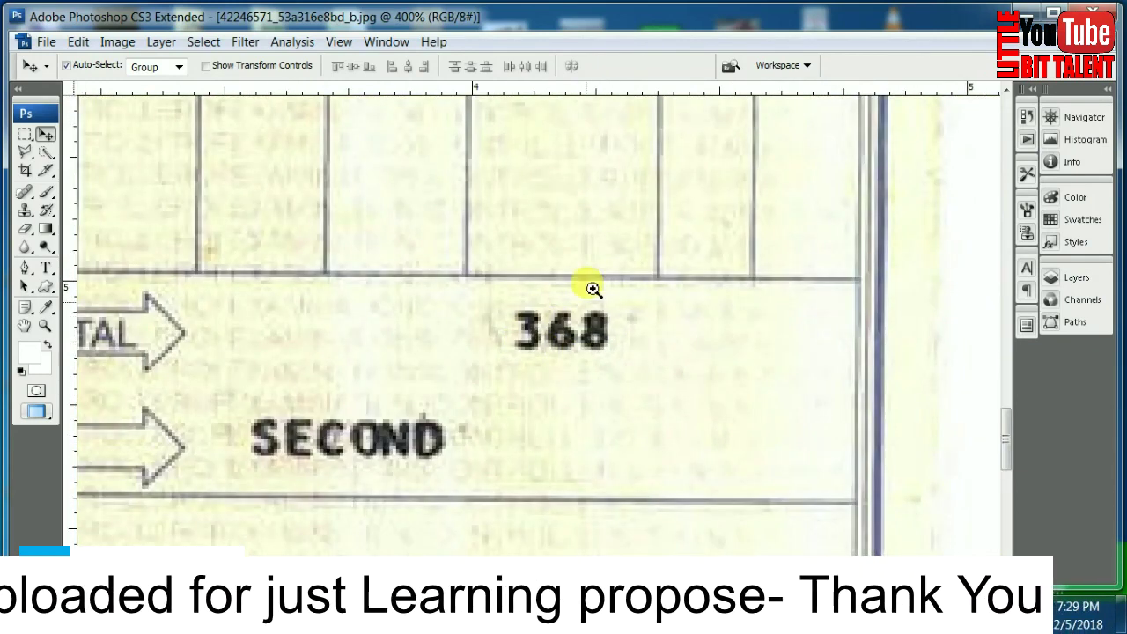
{"action": "scroll", "coordinate": [593, 284], "scroll_direction": "up", "scroll_amount": 1}
{"action": "scroll", "coordinate": [607, 356], "scroll_direction": "down", "scroll_amount": 2}
{"action": "scroll", "coordinate": [608, 355], "scroll_direction": "down", "scroll_amount": 1}
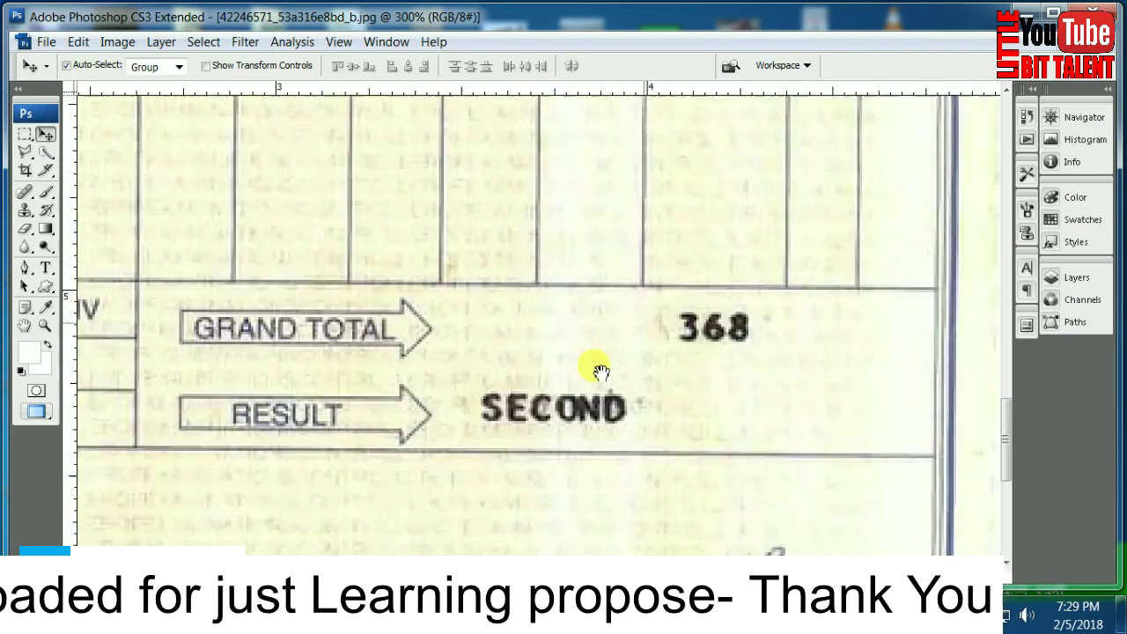
{"action": "scroll", "coordinate": [616, 299], "scroll_direction": "up", "scroll_amount": 2}
{"action": "scroll", "coordinate": [625, 322], "scroll_direction": "up", "scroll_amount": 3}
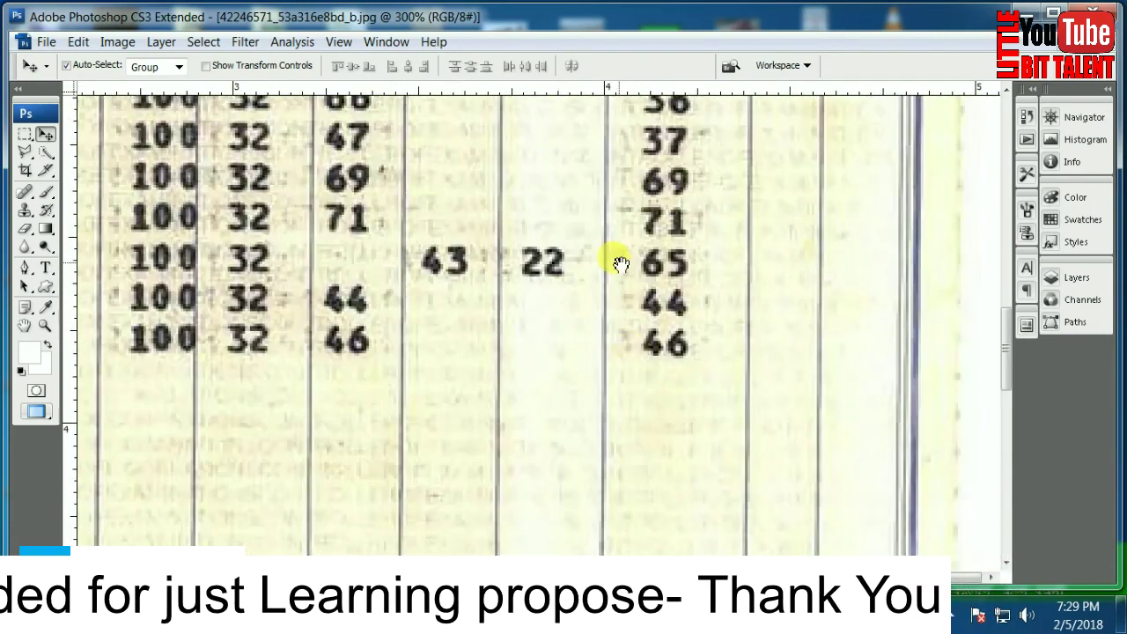
{"action": "scroll", "coordinate": [581, 291], "scroll_direction": "up", "scroll_amount": 3}
{"action": "scroll", "coordinate": [568, 339], "scroll_direction": "up", "scroll_amount": 2}
{"action": "scroll", "coordinate": [493, 326], "scroll_direction": "down", "scroll_amount": 1}
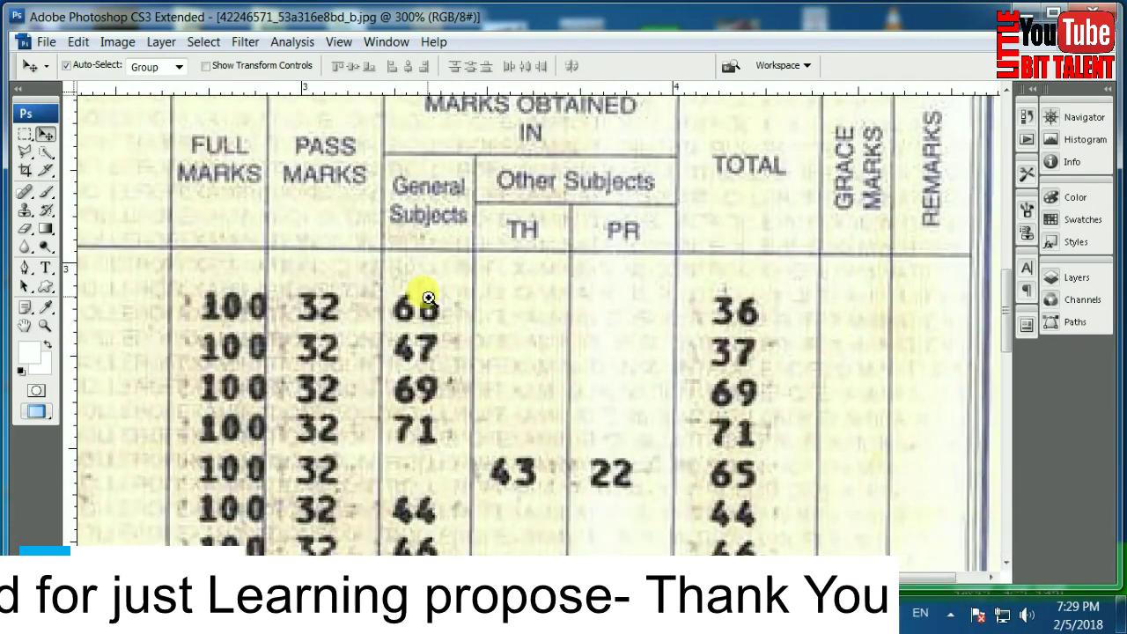
{"action": "scroll", "coordinate": [429, 298], "scroll_direction": "up", "scroll_amount": 1}
{"action": "scroll", "coordinate": [484, 339], "scroll_direction": "down", "scroll_amount": 2}
{"action": "scroll", "coordinate": [456, 229], "scroll_direction": "up", "scroll_amount": 1}
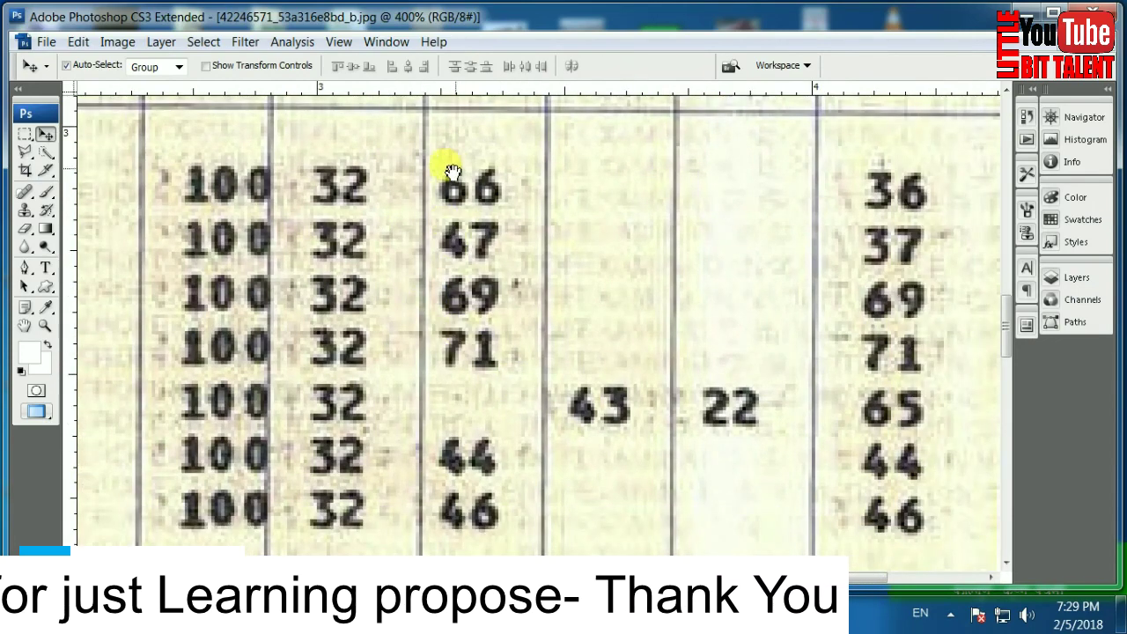
{"action": "scroll", "coordinate": [549, 223], "scroll_direction": "down", "scroll_amount": 1}
{"action": "scroll", "coordinate": [533, 185], "scroll_direction": "up", "scroll_amount": 2}
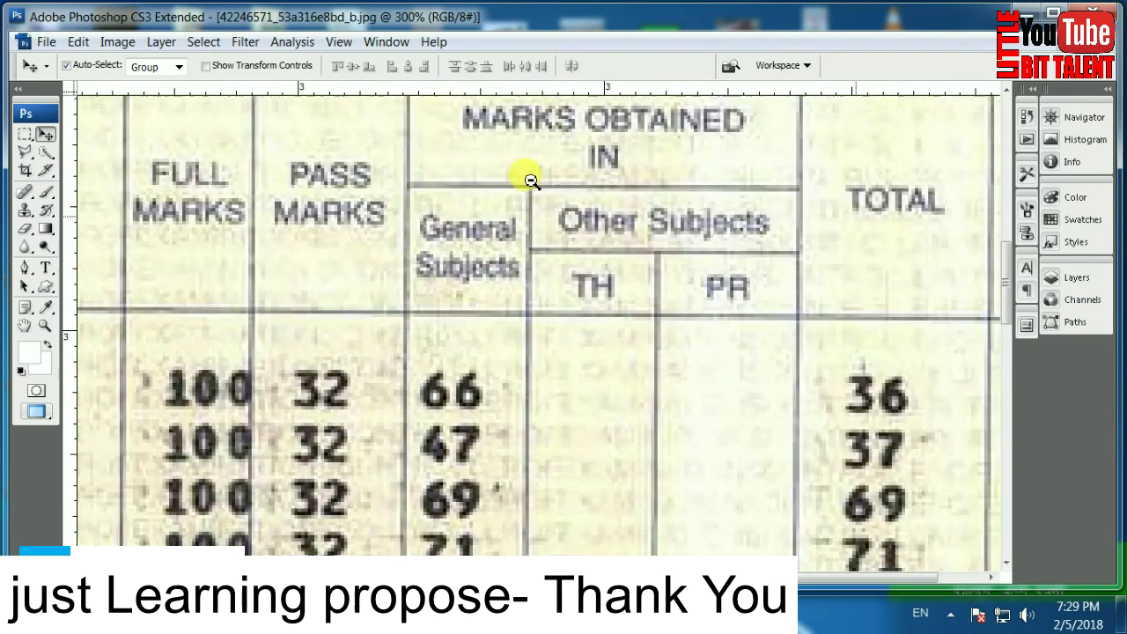
{"action": "scroll", "coordinate": [531, 181], "scroll_direction": "up", "scroll_amount": 3}
{"action": "scroll", "coordinate": [503, 222], "scroll_direction": "up", "scroll_amount": 2}
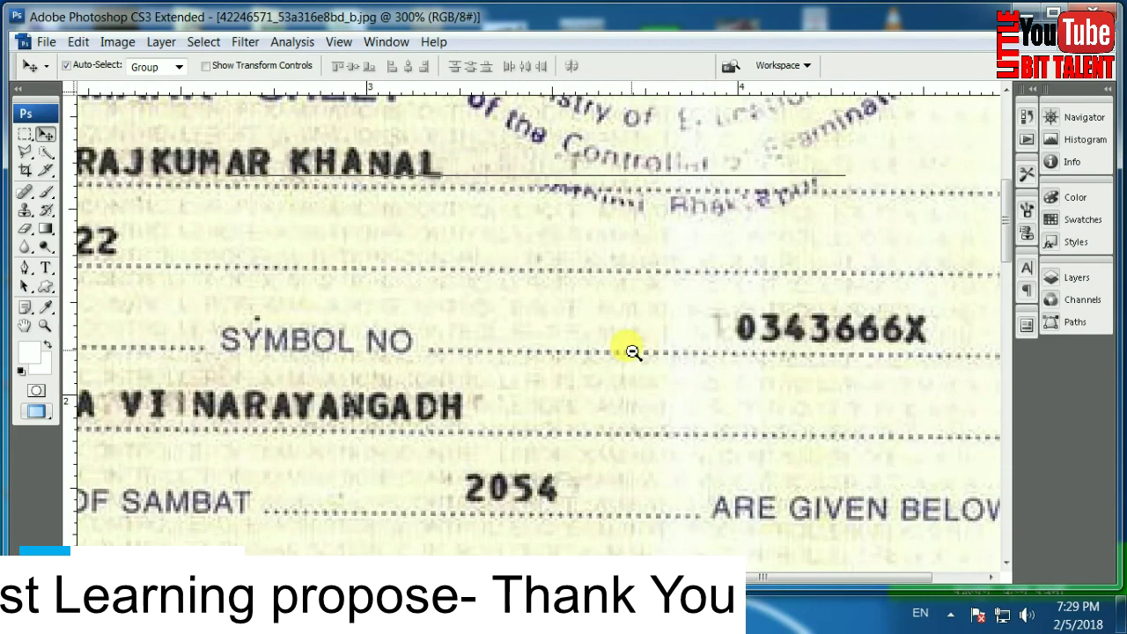
{"action": "scroll", "coordinate": [633, 351], "scroll_direction": "down", "scroll_amount": 2}
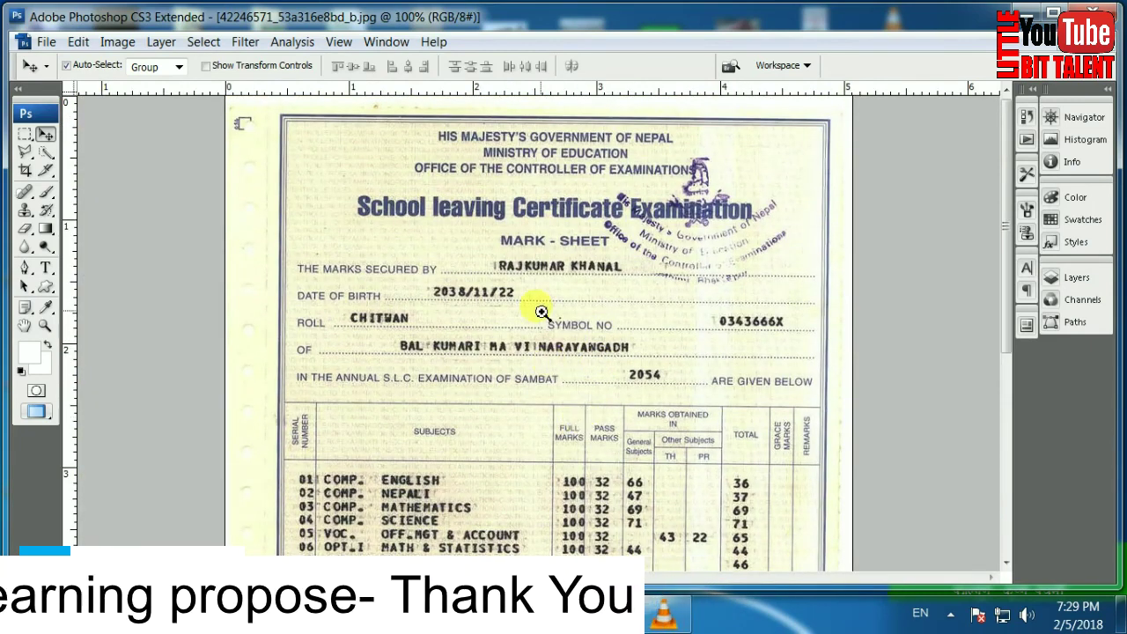
- Zoom in on the candidate's name line and the MARK - SHEET heading above it
{"action": "key", "text": "ctrl+plus"}
{"action": "key", "text": "ctrl+plus"}
{"action": "left_click_drag", "start_coordinate": [610, 386], "coordinate": [563, 421]}
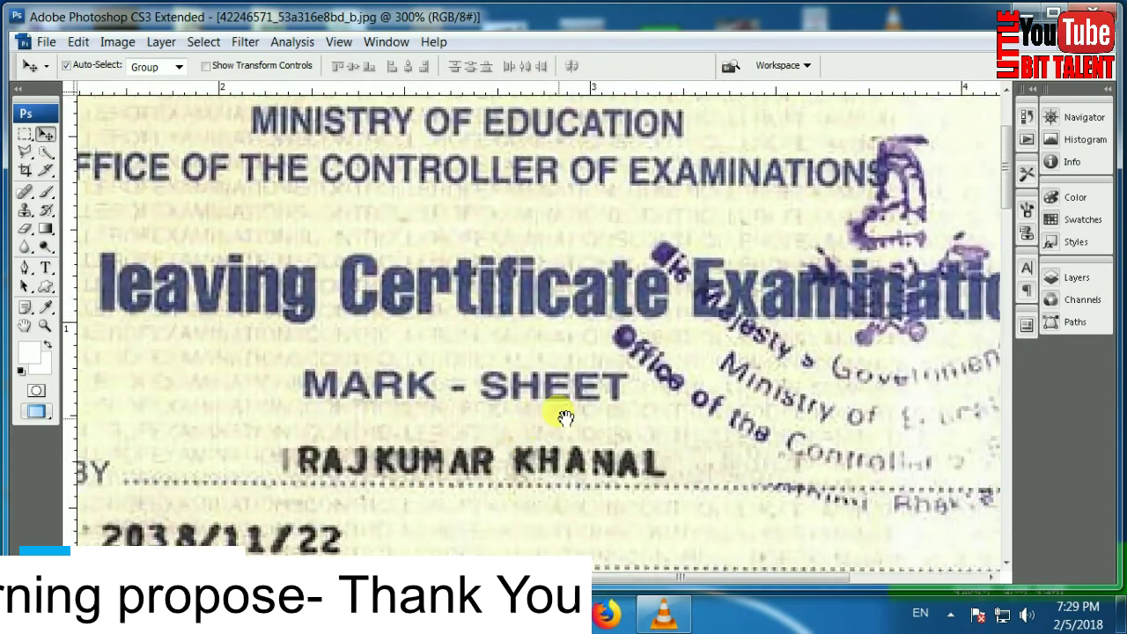
{"action": "left_click", "coordinate": [568, 429]}
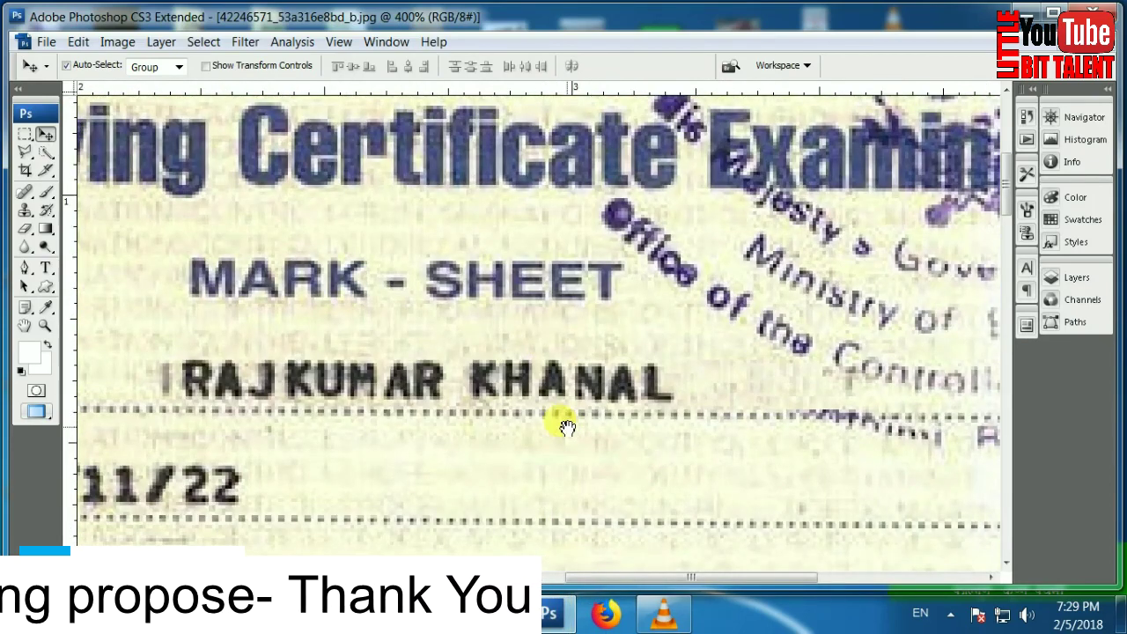
{"action": "left_click", "coordinate": [565, 422]}
{"action": "left_click_drag", "start_coordinate": [556, 420], "coordinate": [678, 517]}
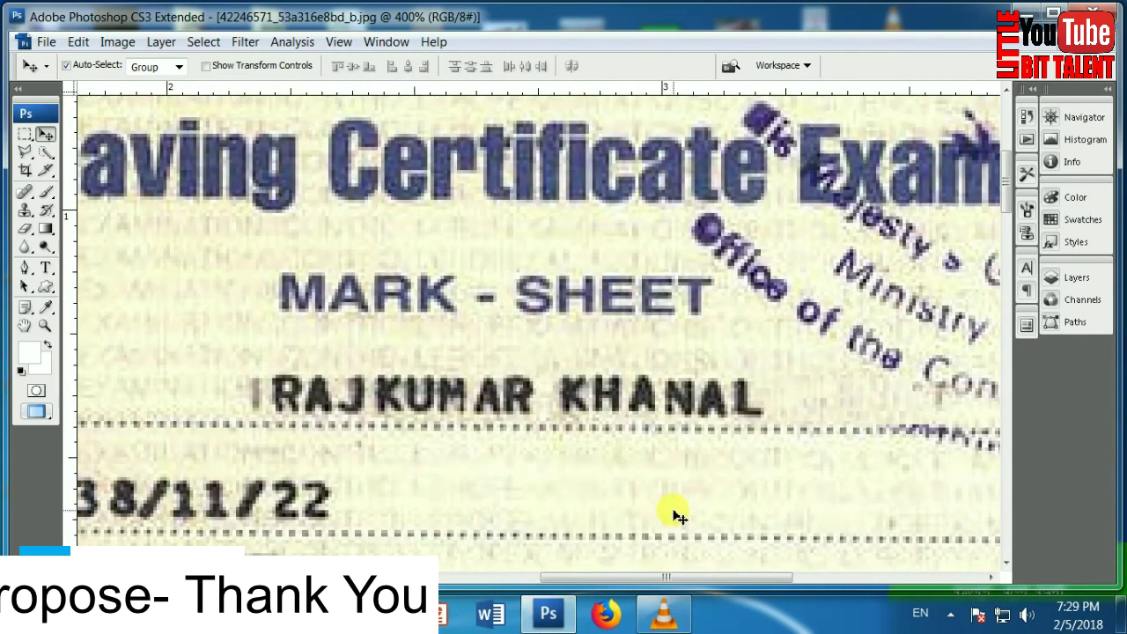